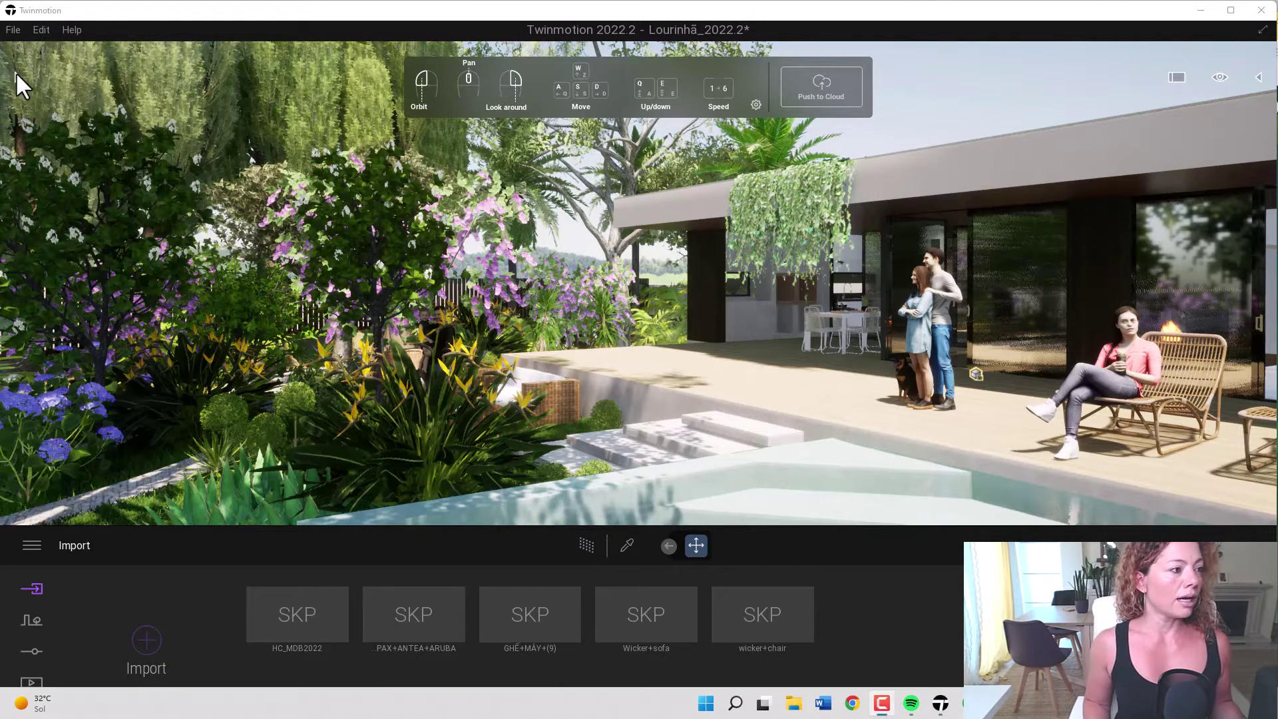
# - Open the asset library and look through the Indoor and Studio collections of the Environments category
pyautogui.click(16, 72)
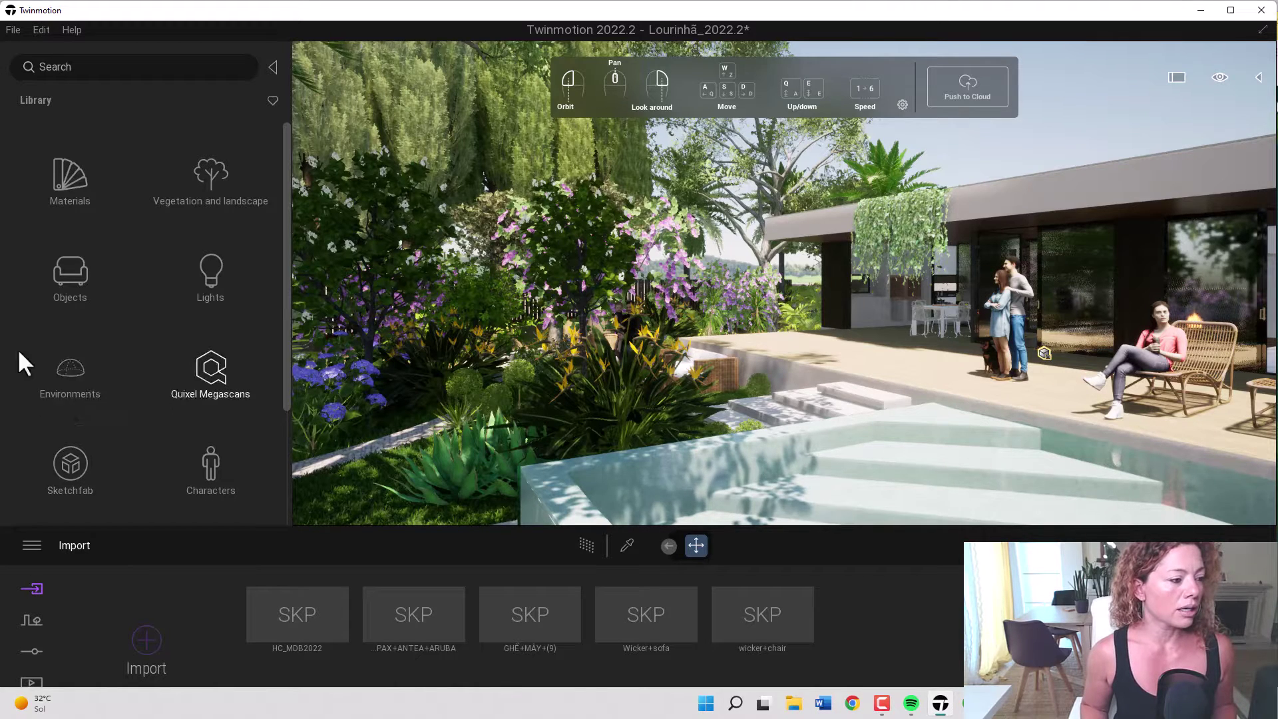
pyautogui.click(66, 369)
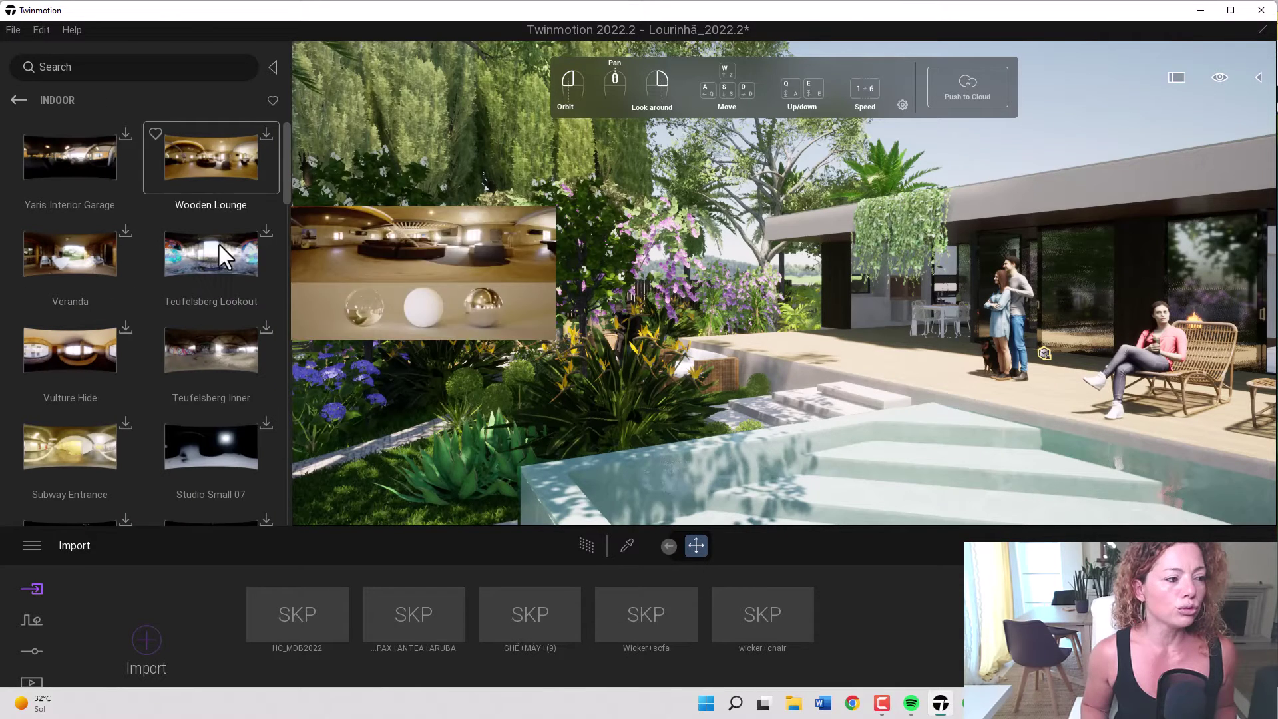
pyautogui.click(19, 100)
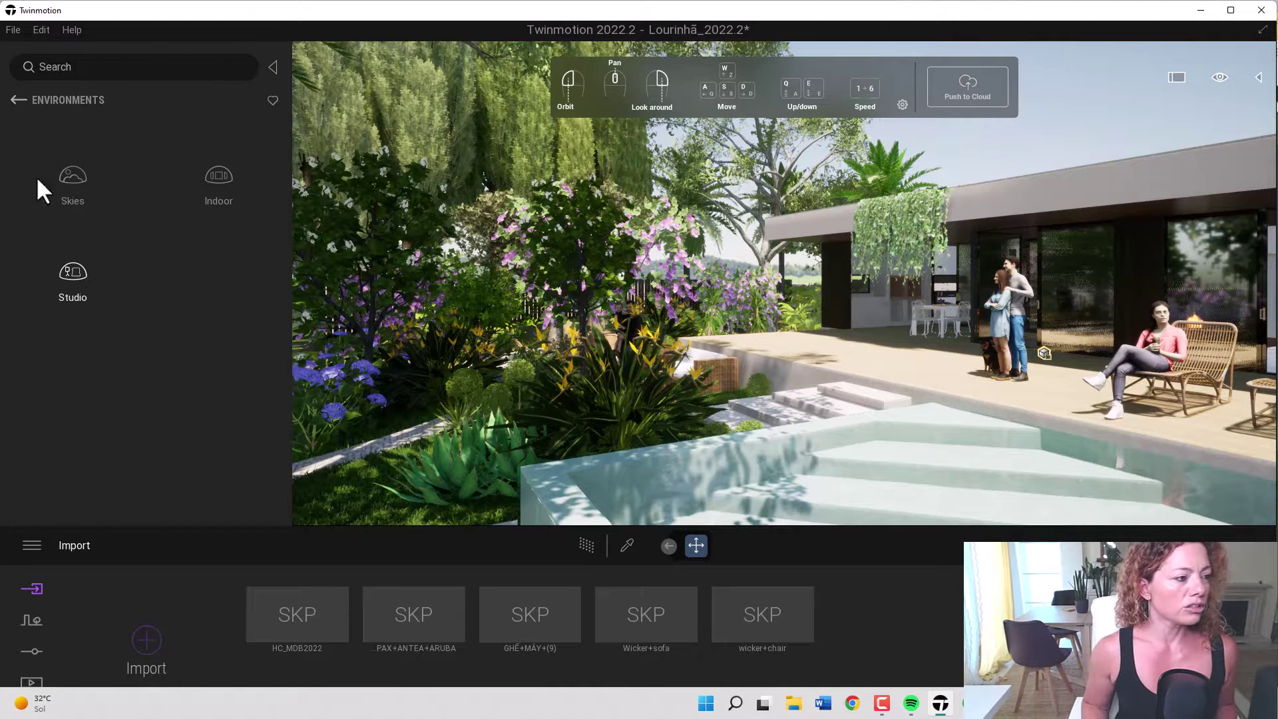
pyautogui.click(73, 280)
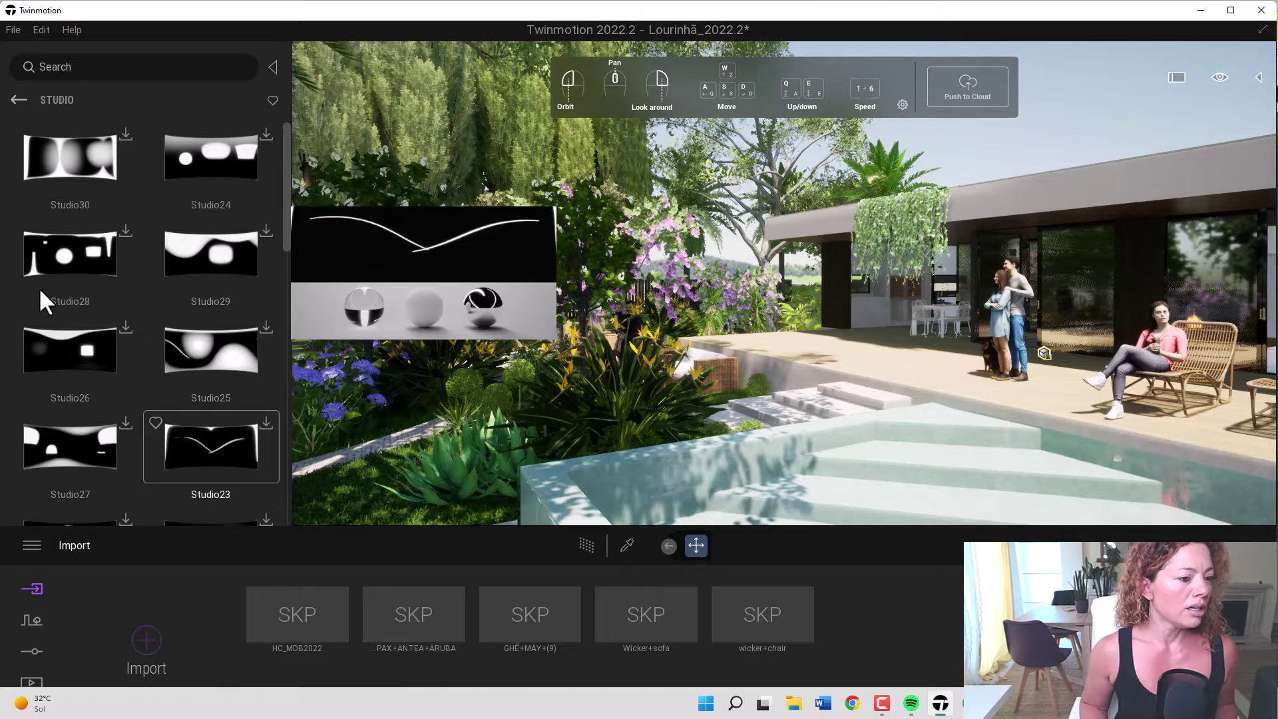
pyautogui.click(14, 99)
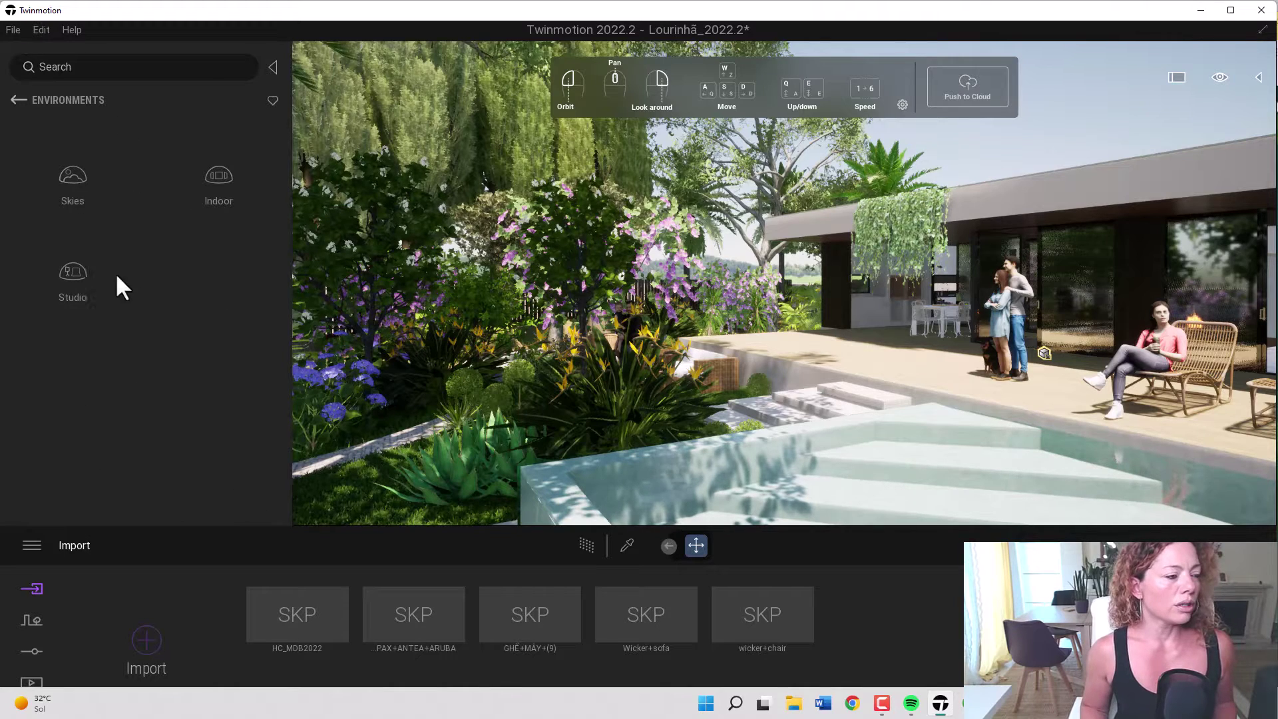
pyautogui.click(16, 100)
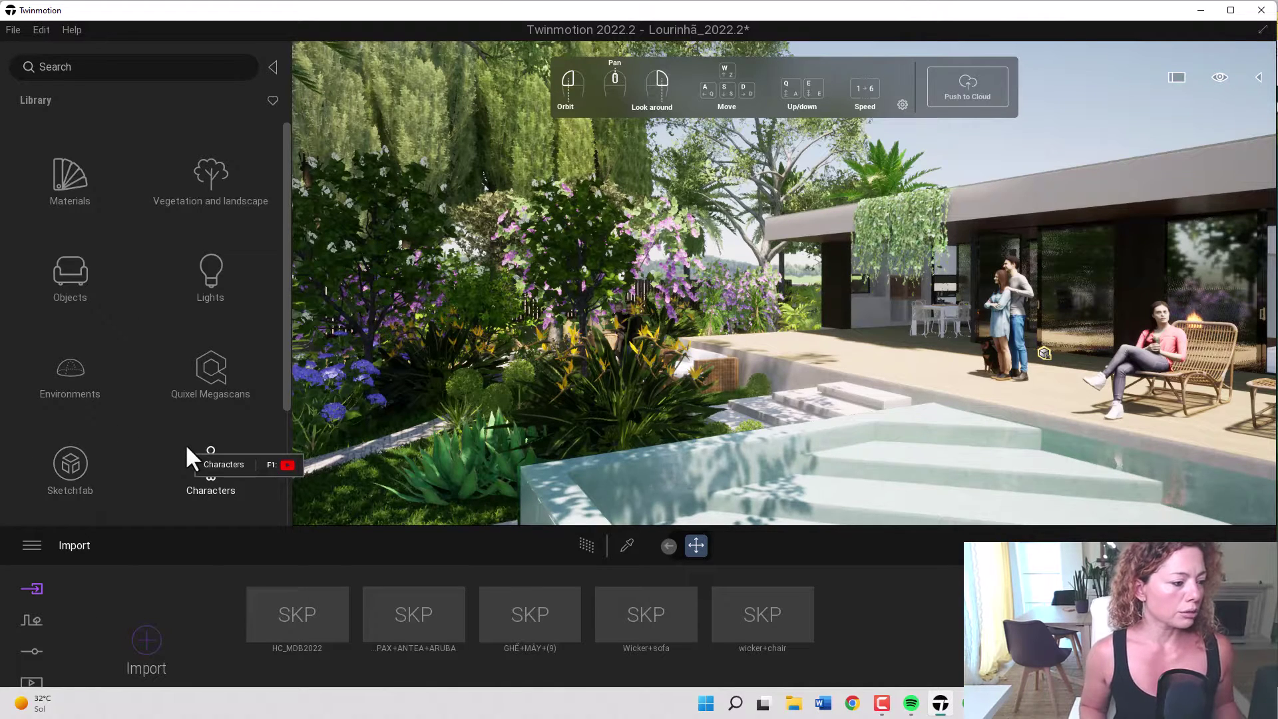
# - Look over the Sketchfab categories in the library and browse the models offered under Music
pyautogui.click(79, 459)
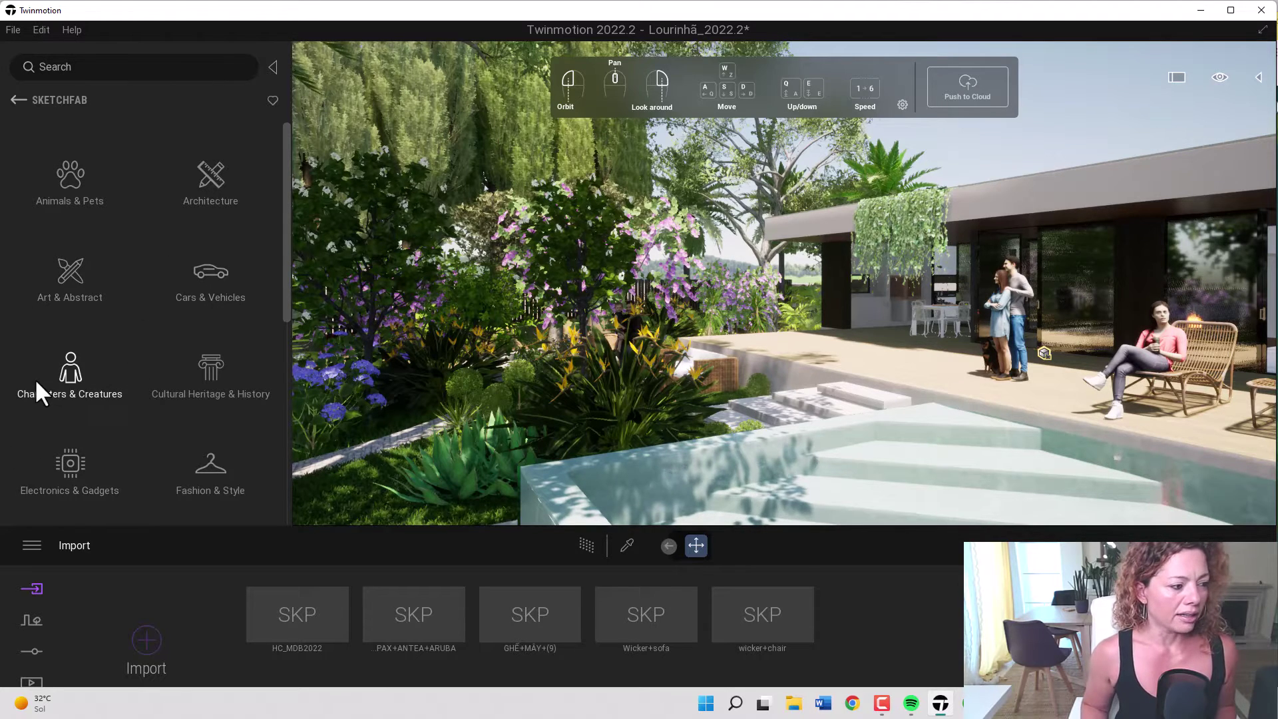
pyautogui.scroll(-1, 210, 346)
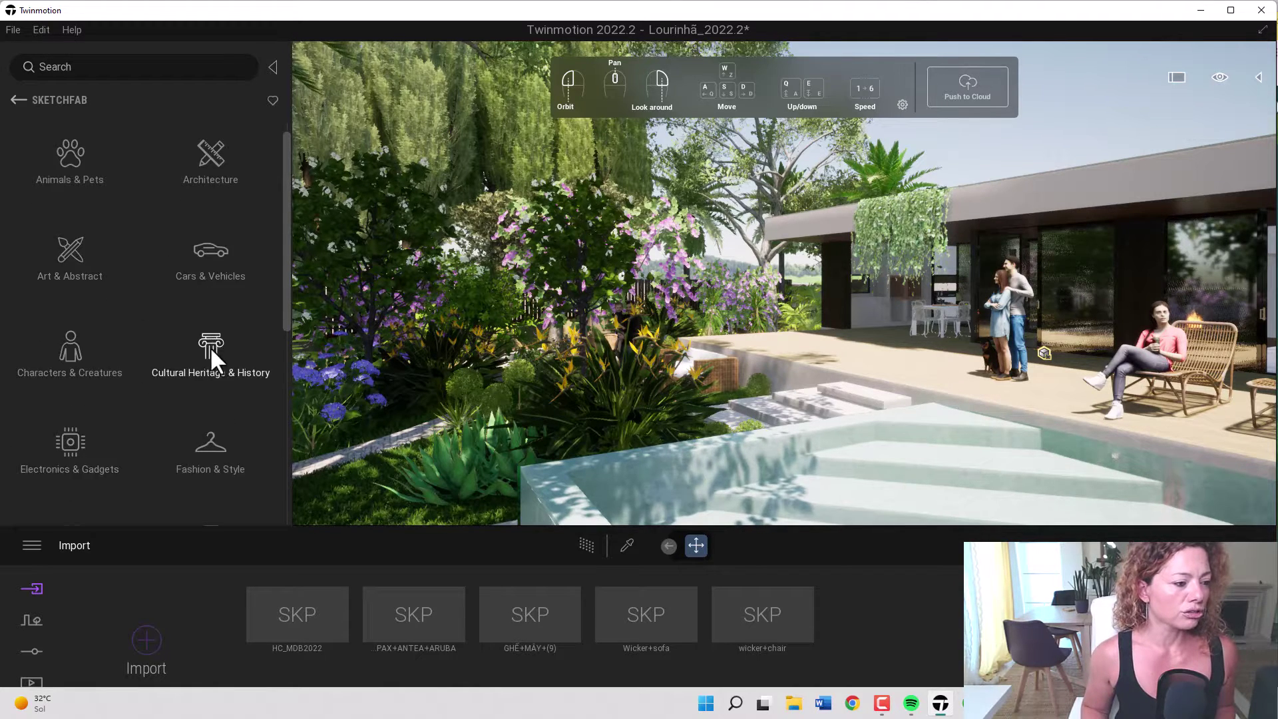
pyautogui.scroll(-4, 173, 353)
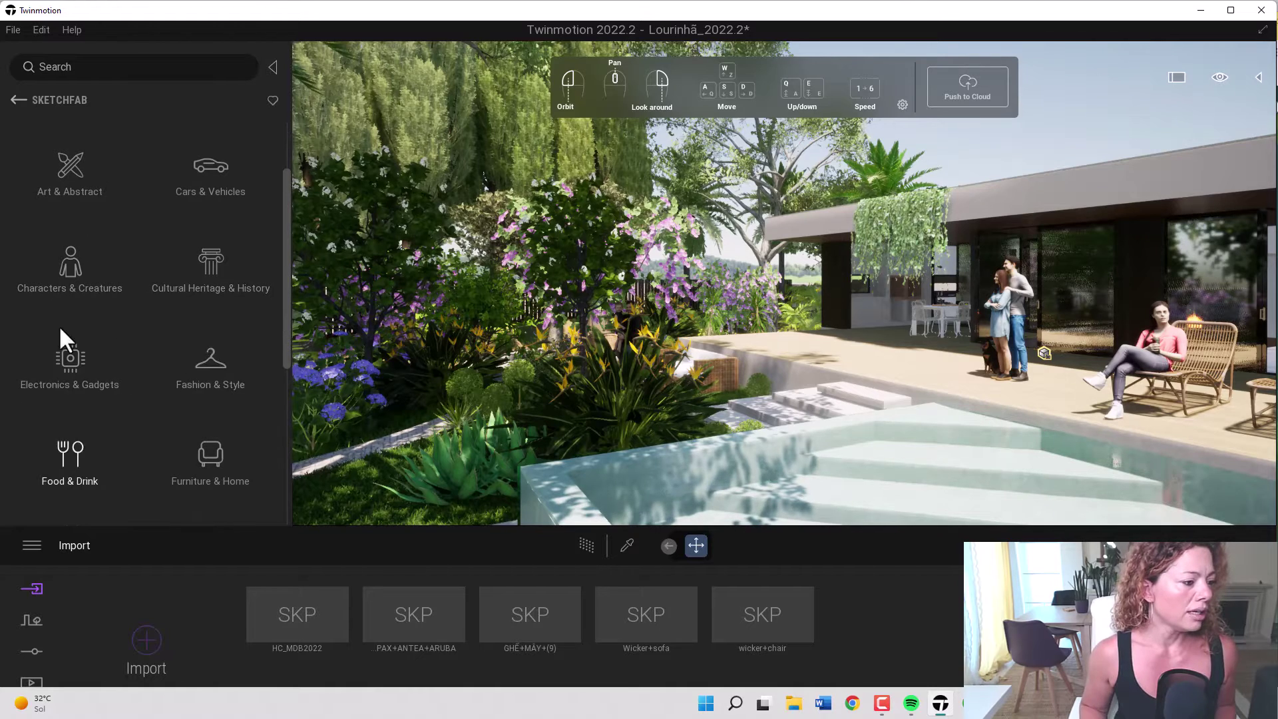
pyautogui.scroll(-6, 233, 361)
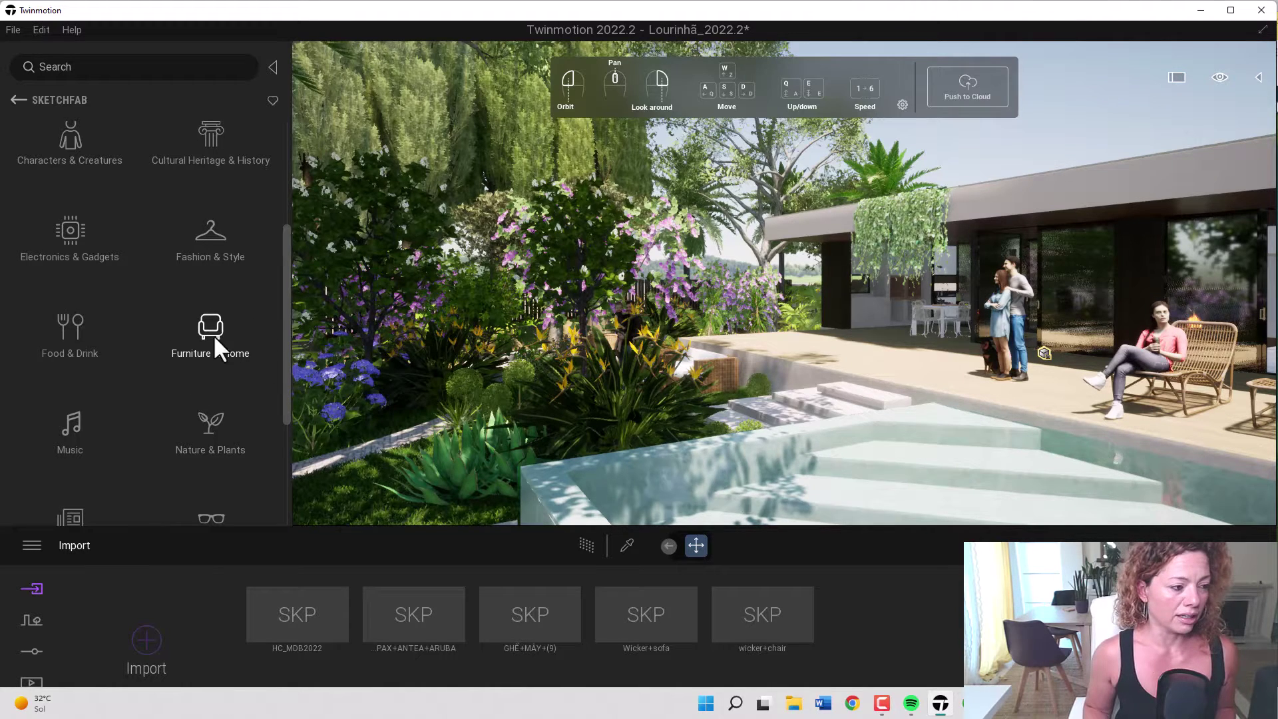
pyautogui.scroll(-2, 211, 373)
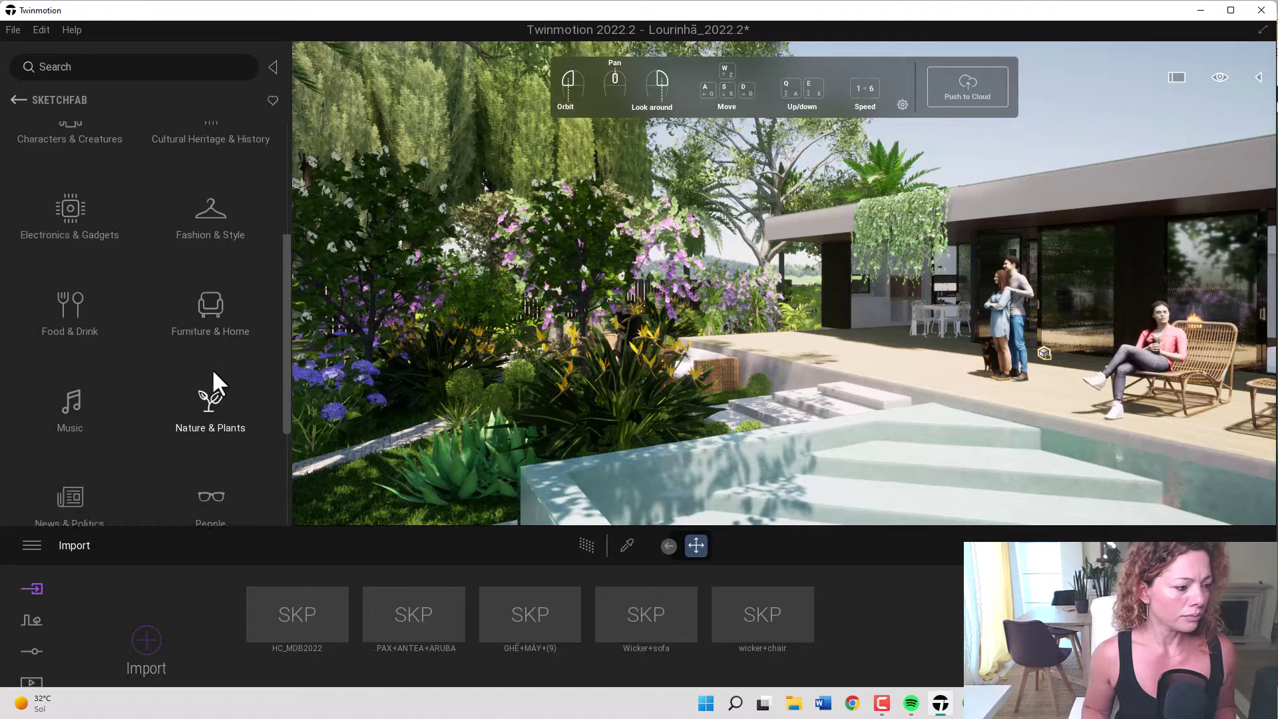
pyautogui.click(76, 386)
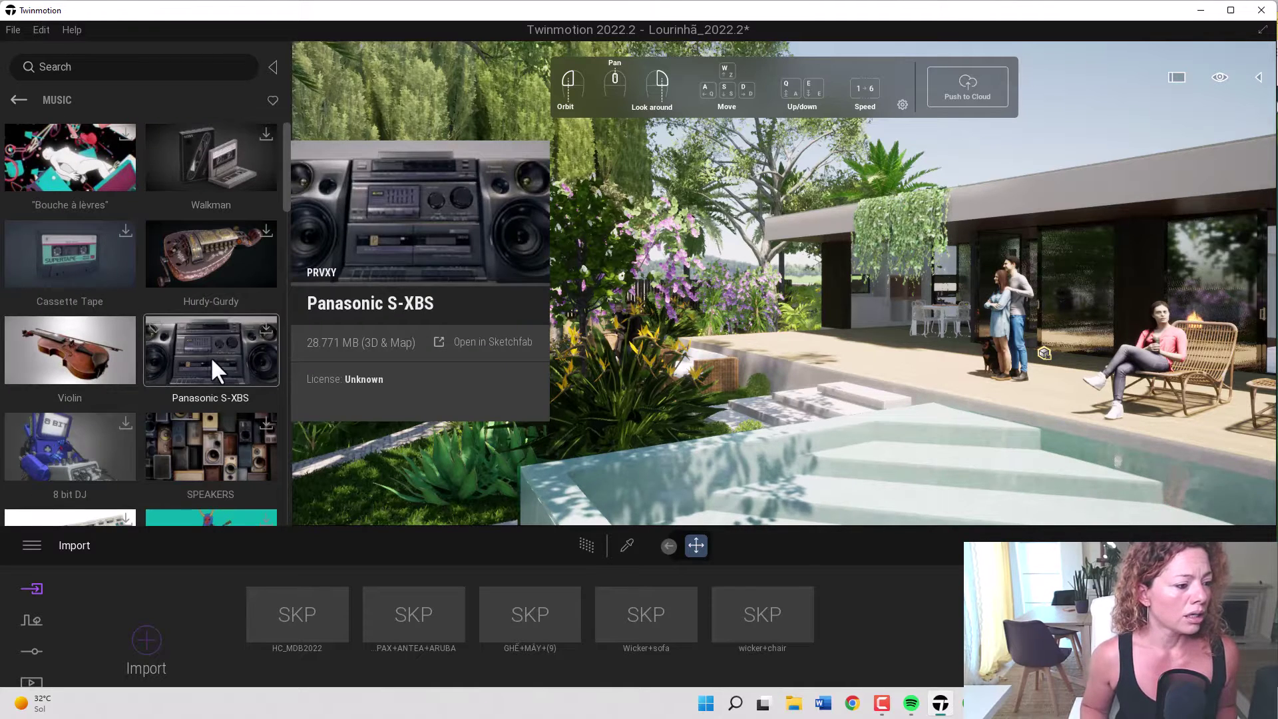
pyautogui.scroll(-2, 212, 359)
pyautogui.scroll(-9, 208, 354)
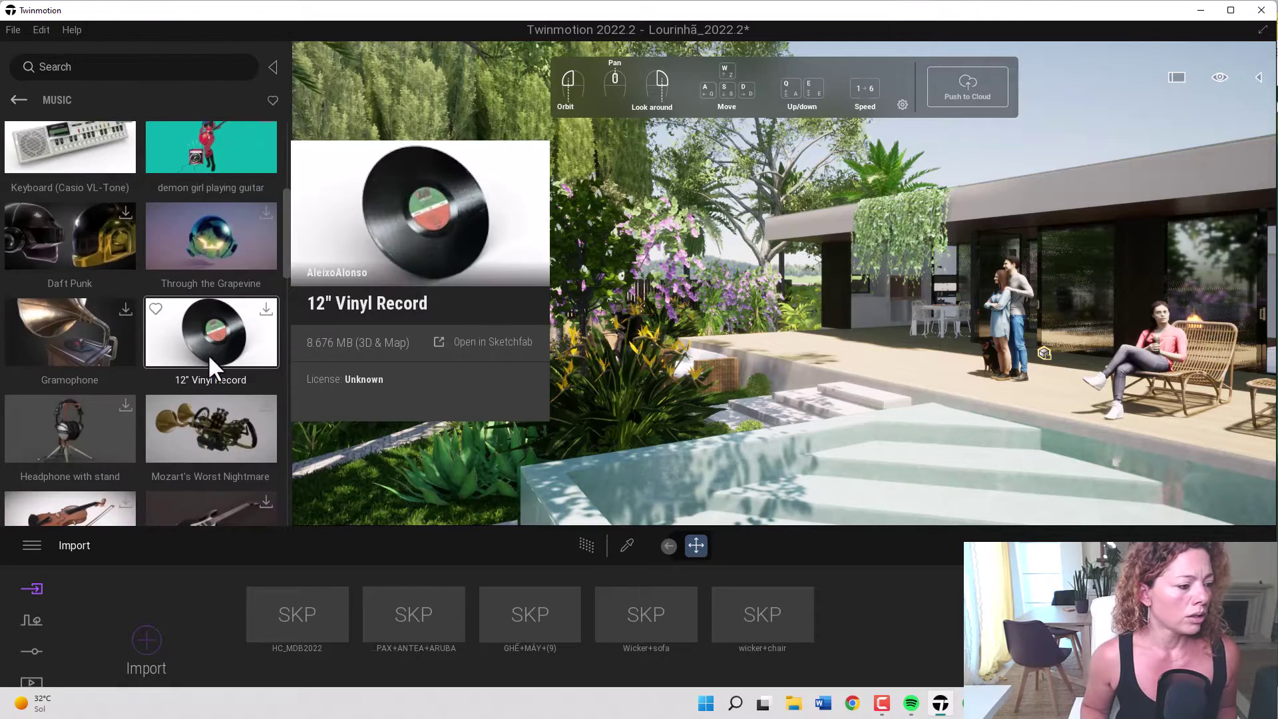
pyautogui.scroll(-10, 206, 352)
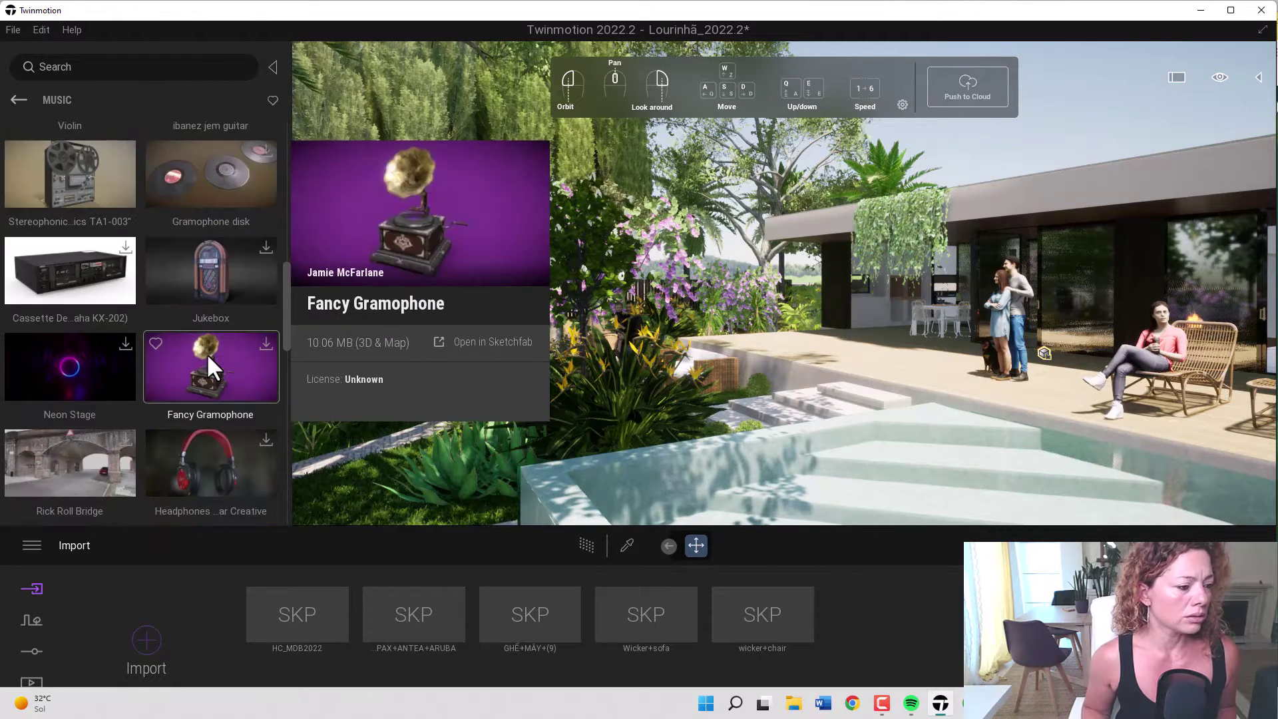
pyautogui.scroll(-4, 206, 352)
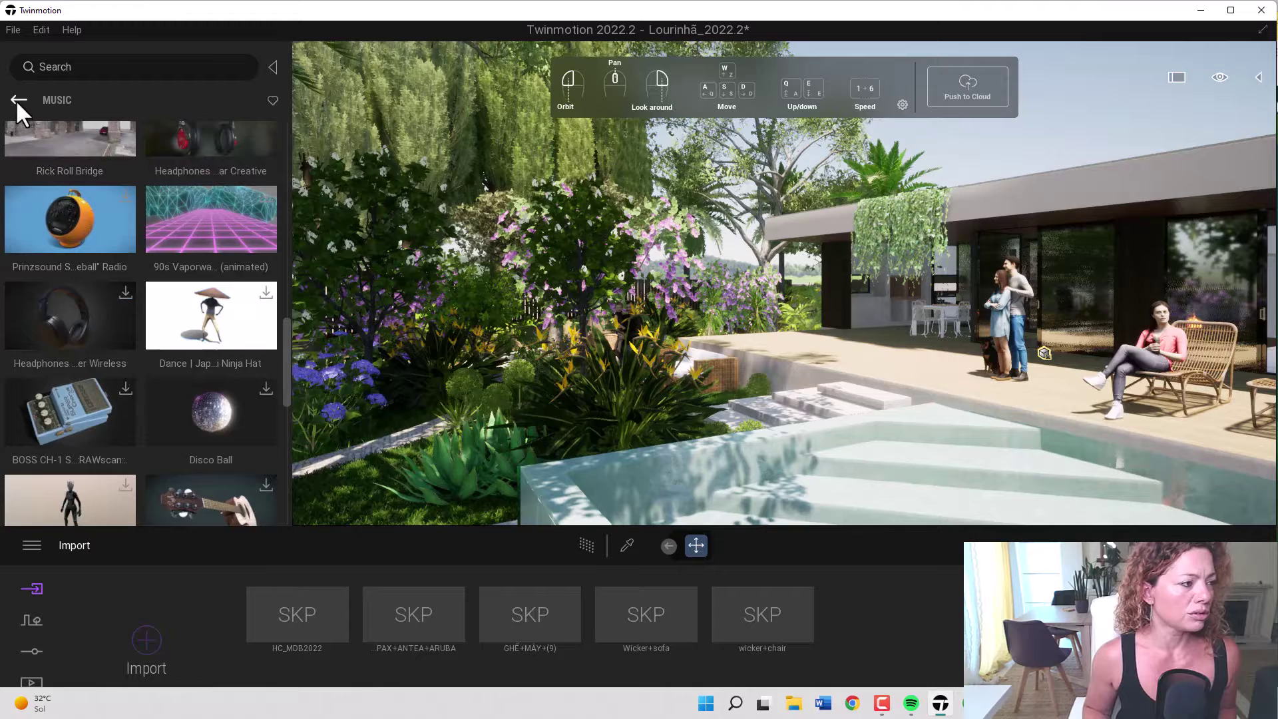
pyautogui.click(18, 100)
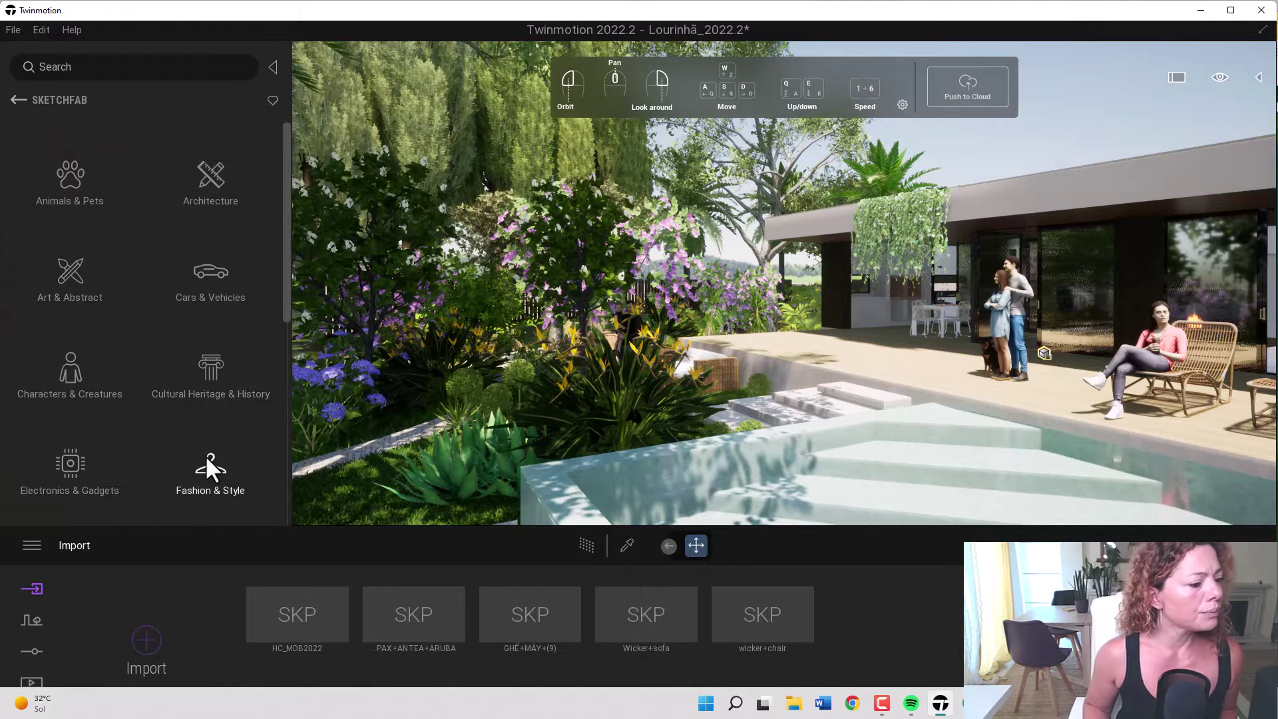
# - Browse the Science & Technology models in the Sketchfab library and preview the Robot Cat model's details
pyautogui.scroll(-2, 207, 458)
pyautogui.scroll(-8, 207, 460)
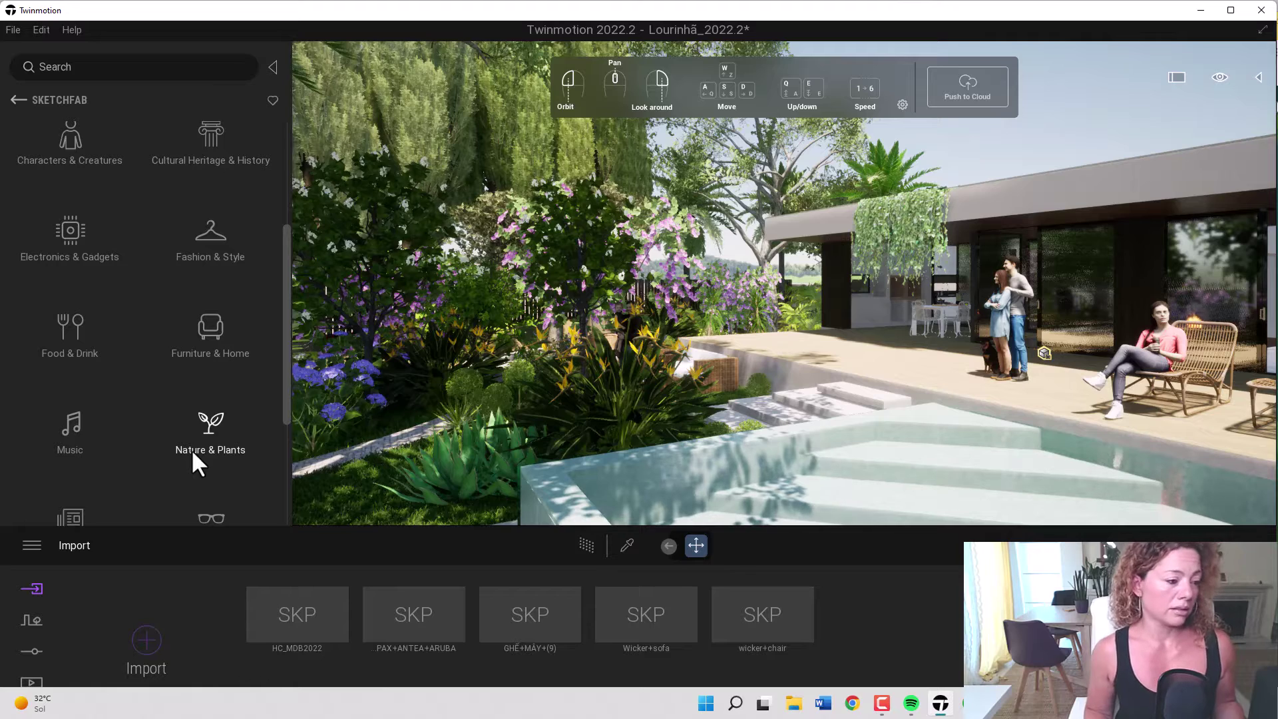
pyautogui.scroll(-4, 191, 432)
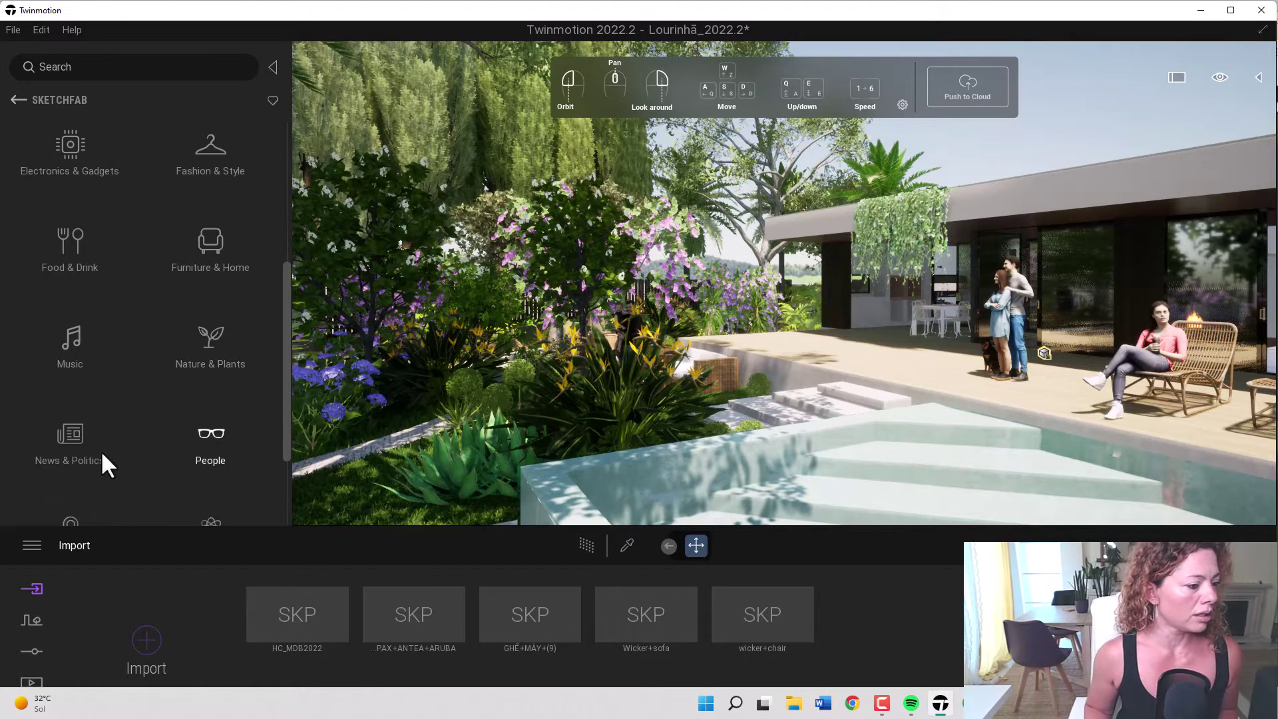
pyautogui.scroll(-6, 157, 409)
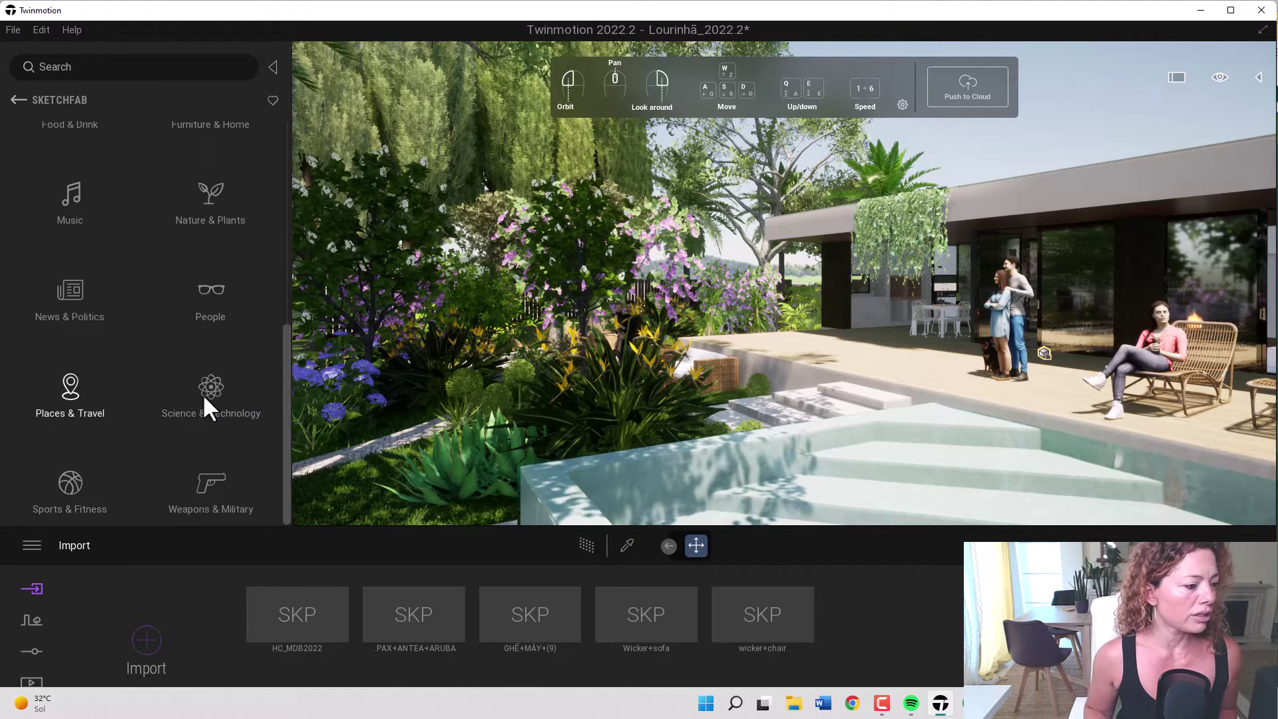
pyautogui.click(222, 395)
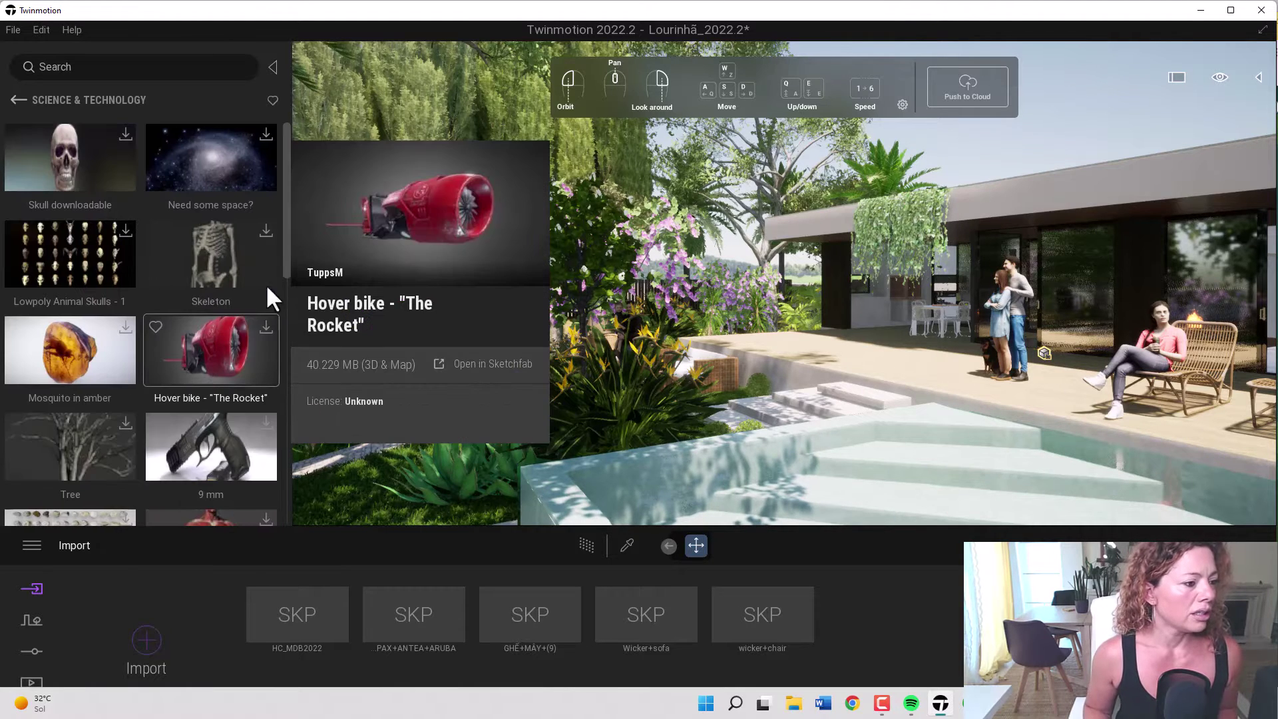
pyautogui.scroll(-3, 108, 419)
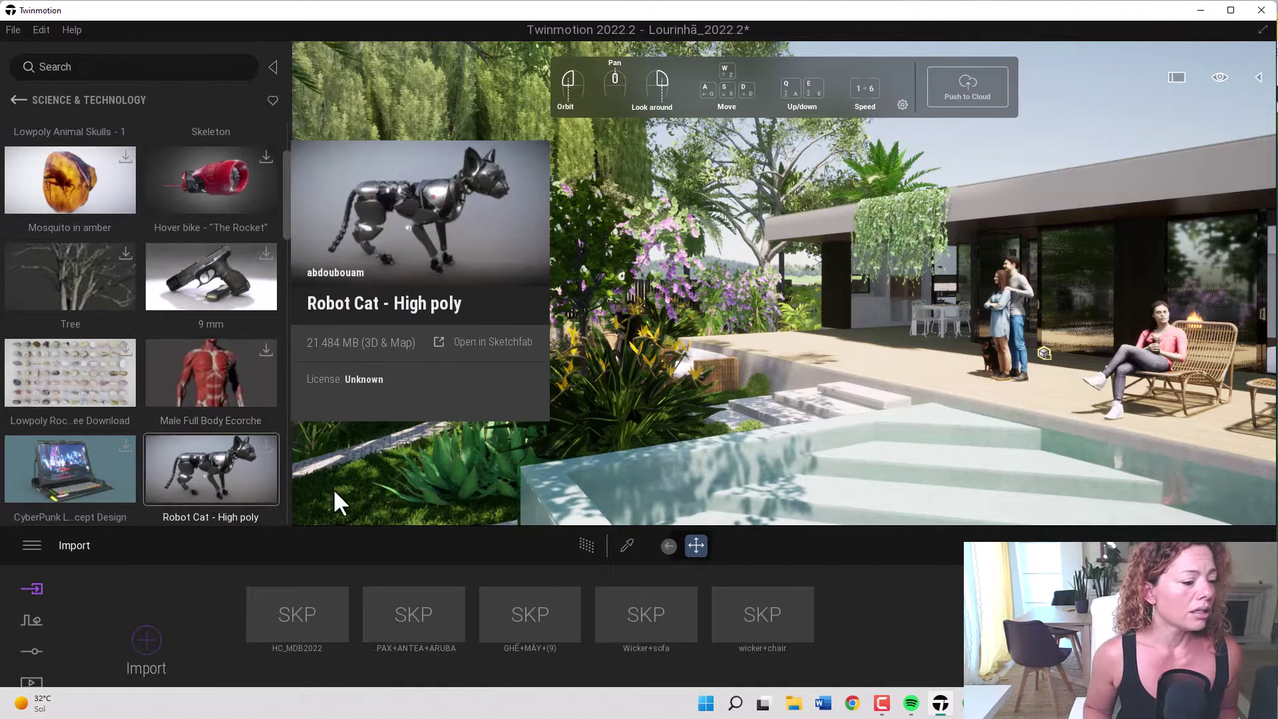
pyautogui.moveTo(234, 460)
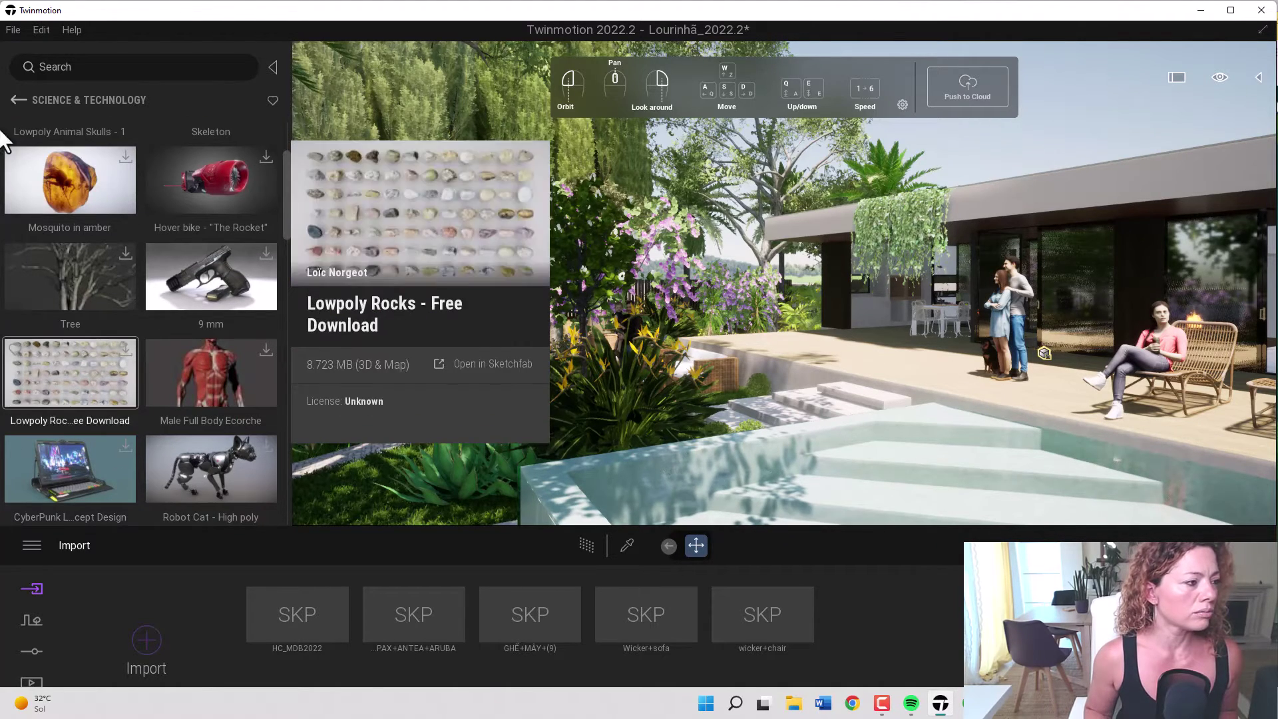
pyautogui.click(16, 100)
# - Review the remaining Sketchfab categories and browse the Nature & Plants models, checking the details and licences of individual assets
pyautogui.scroll(-2, 166, 353)
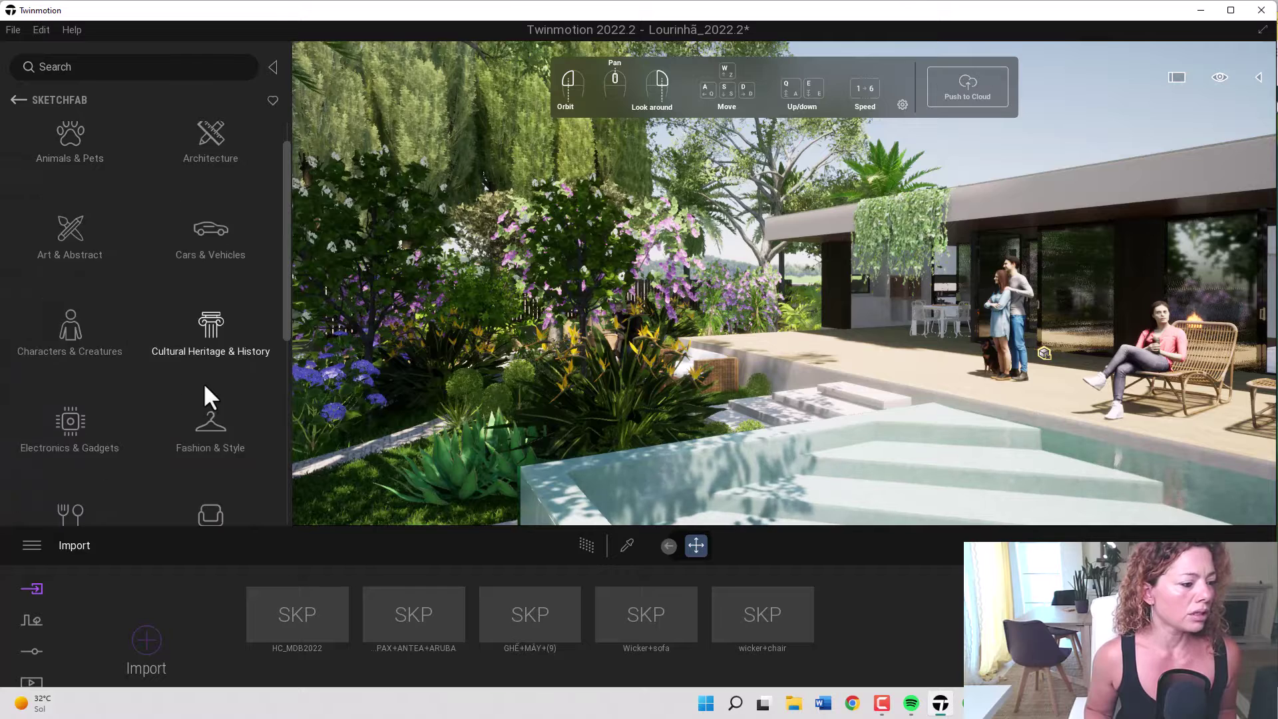
pyautogui.scroll(-3, 199, 390)
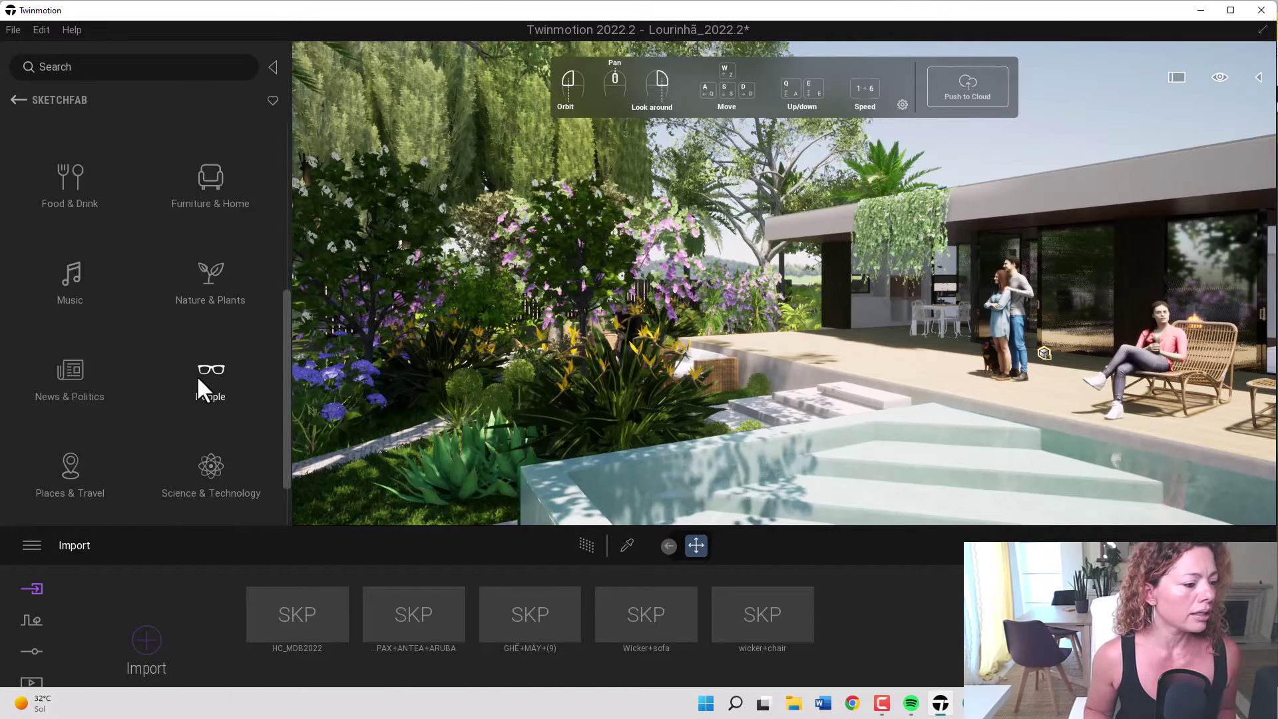
pyautogui.scroll(-1, 126, 396)
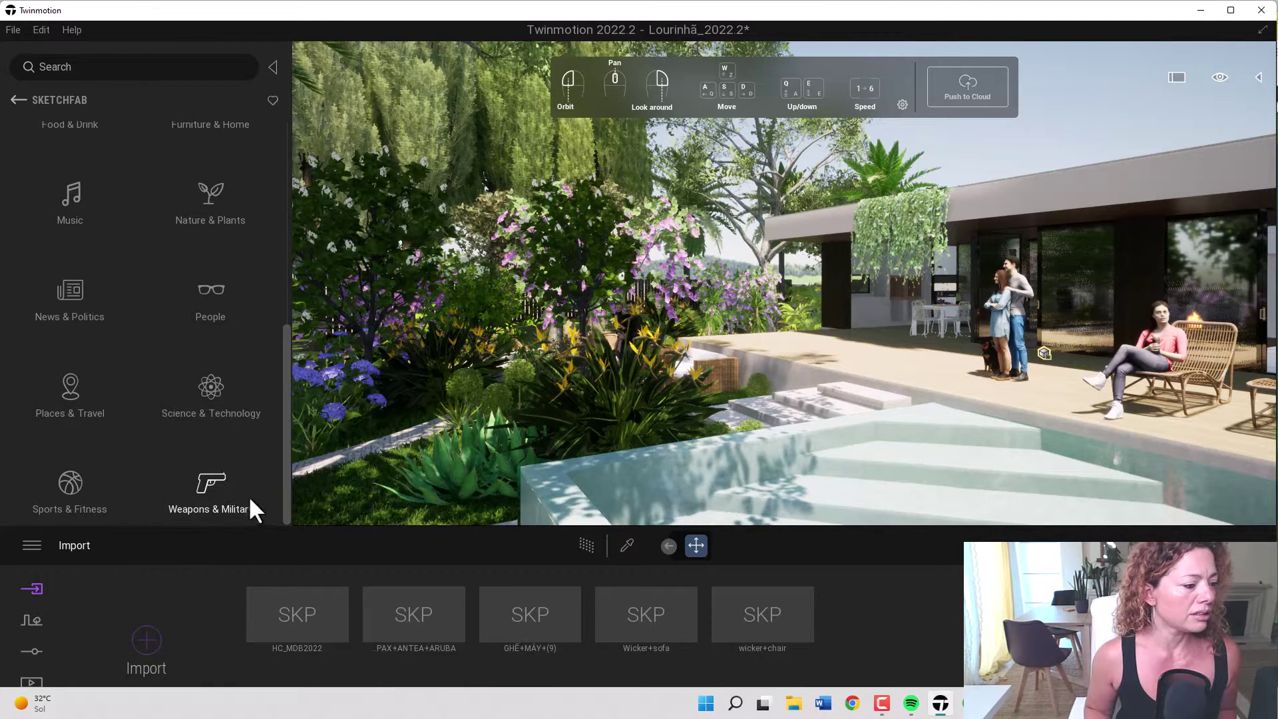
pyautogui.scroll(2, 203, 476)
pyautogui.scroll(-2, 203, 476)
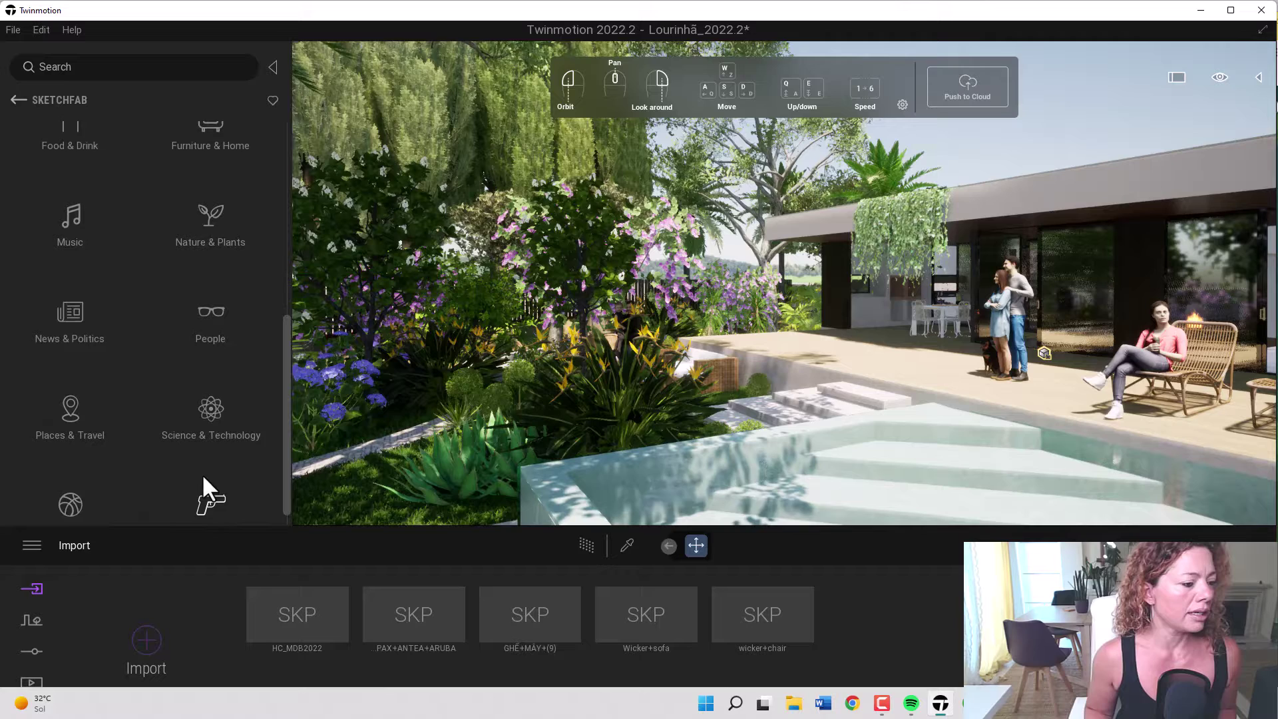
pyautogui.scroll(3, 210, 409)
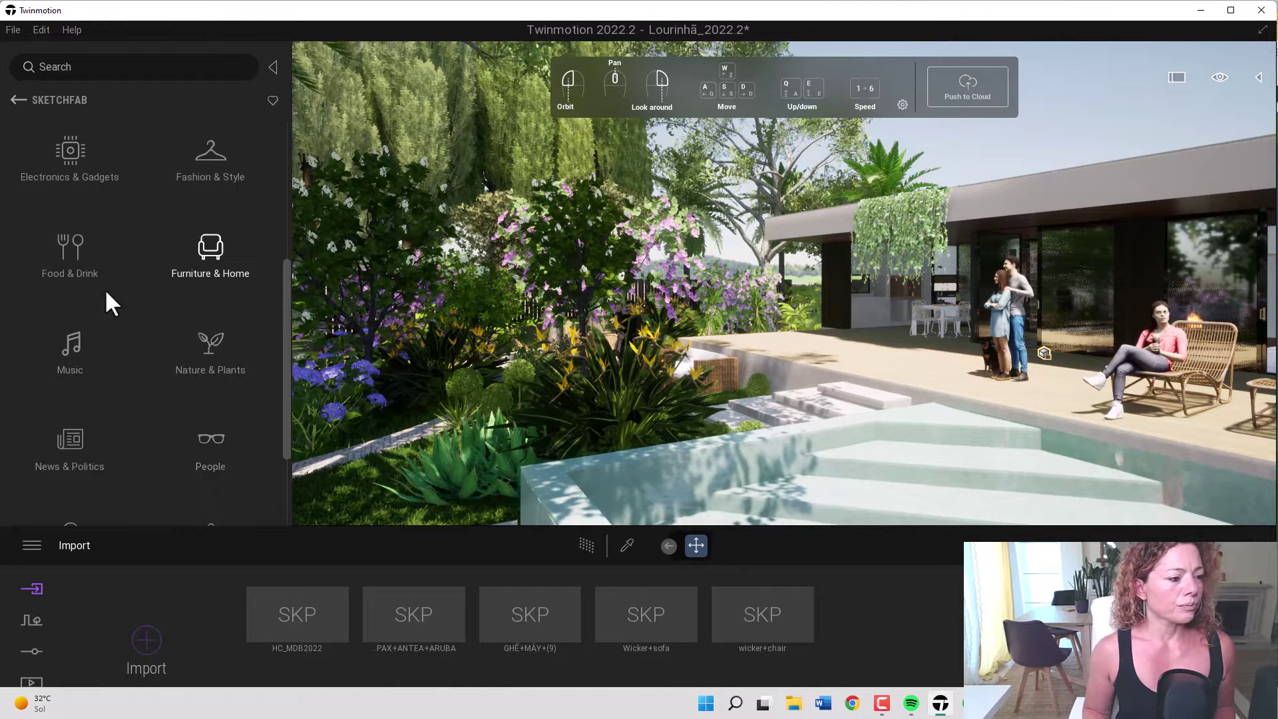
pyautogui.click(200, 342)
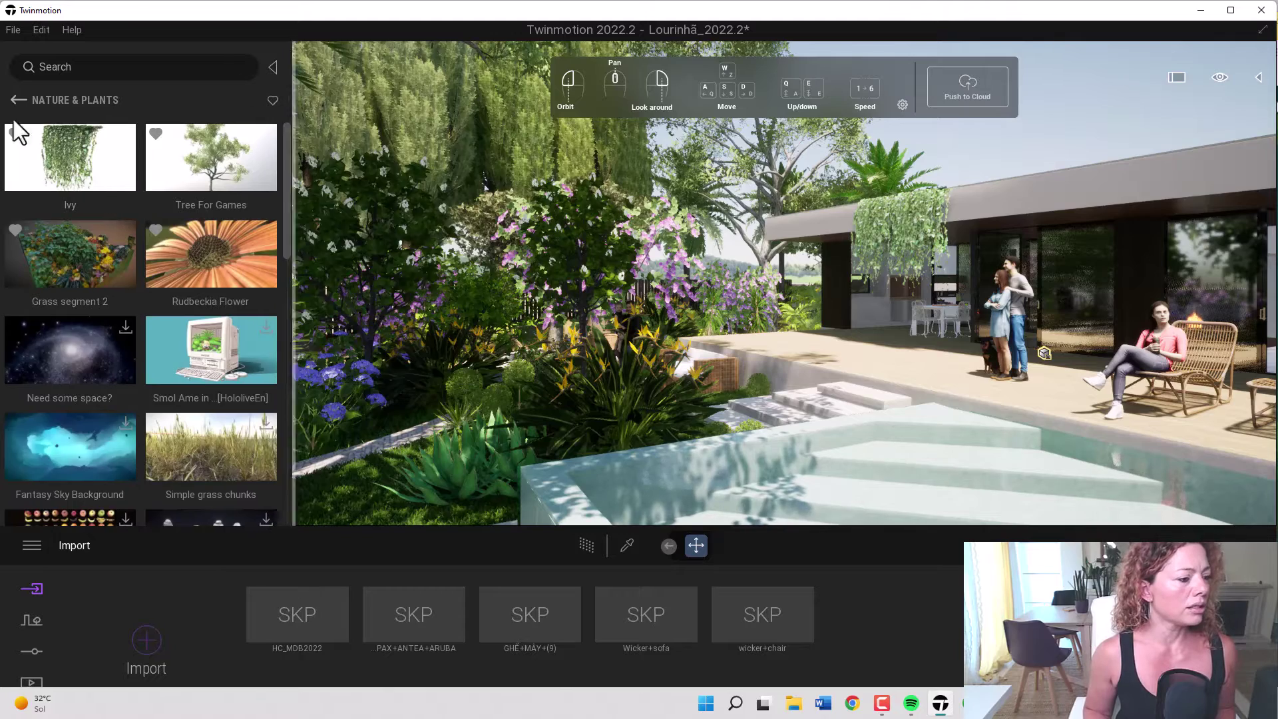
pyautogui.moveTo(115, 189)
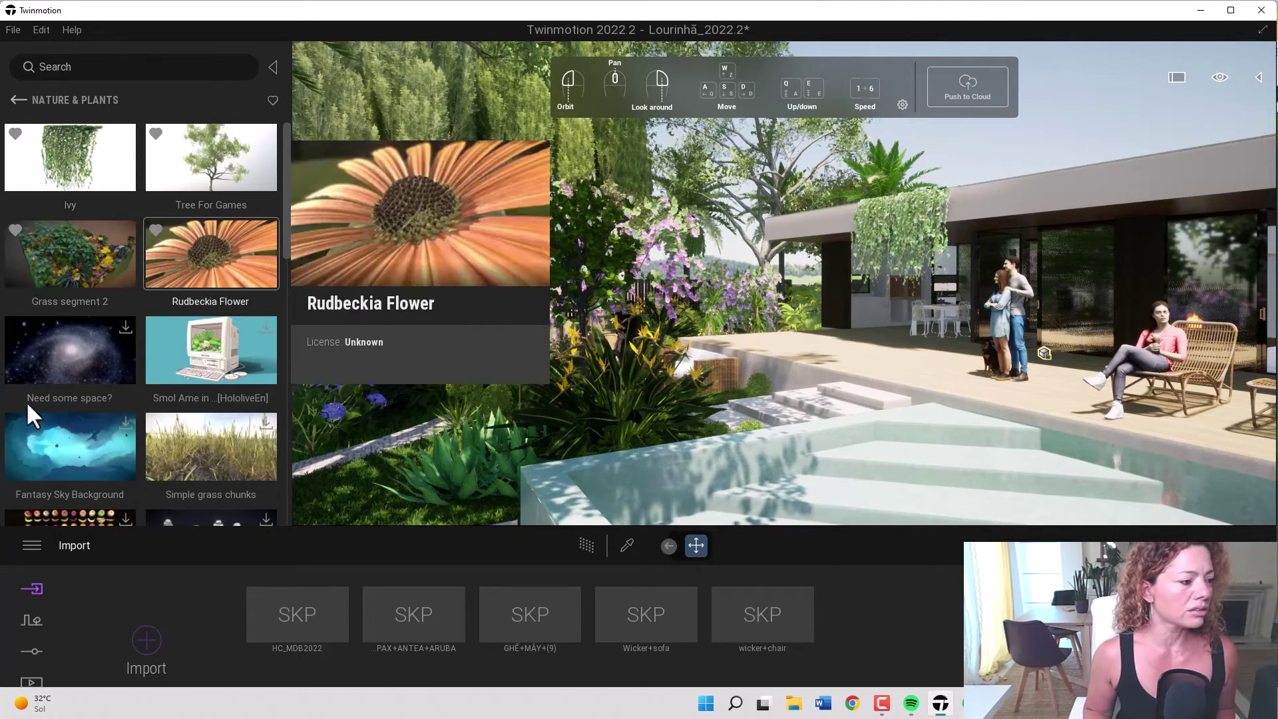
pyautogui.scroll(-1, 216, 355)
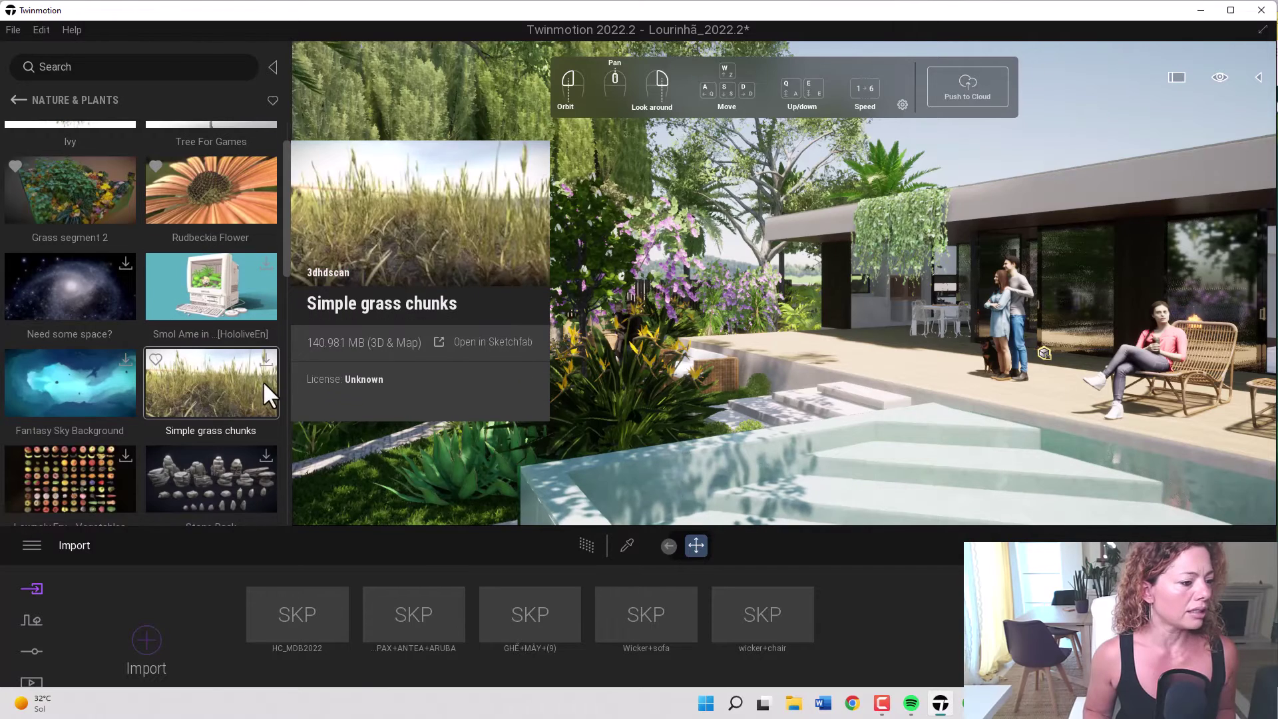
pyautogui.scroll(-3, 233, 370)
pyautogui.scroll(-6, 233, 372)
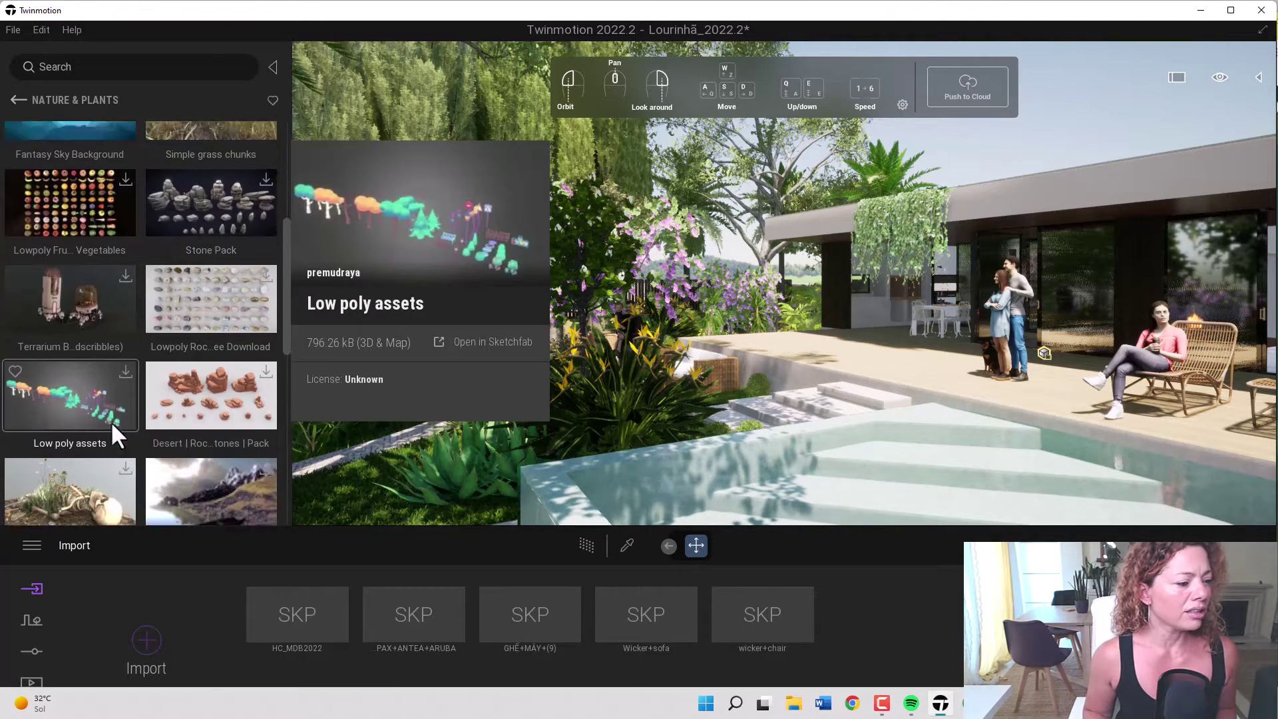
pyautogui.scroll(-3, 67, 433)
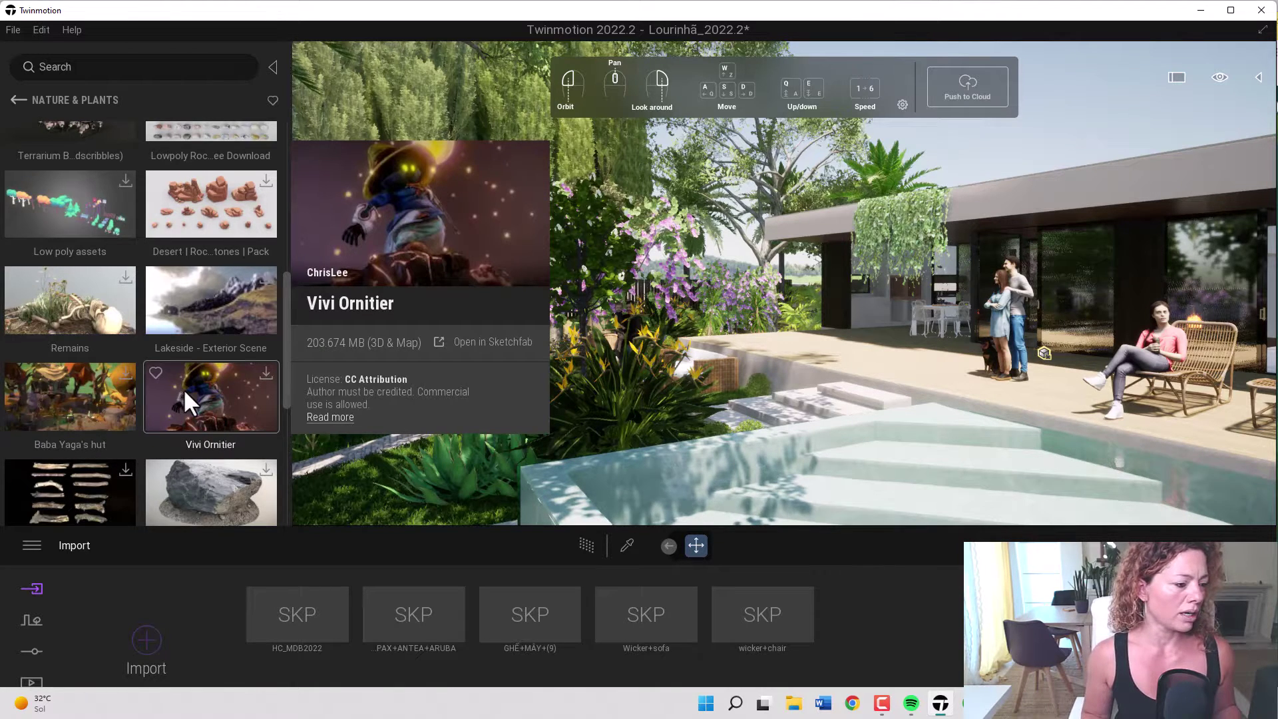
pyautogui.scroll(-6, 185, 390)
pyautogui.moveTo(105, 393)
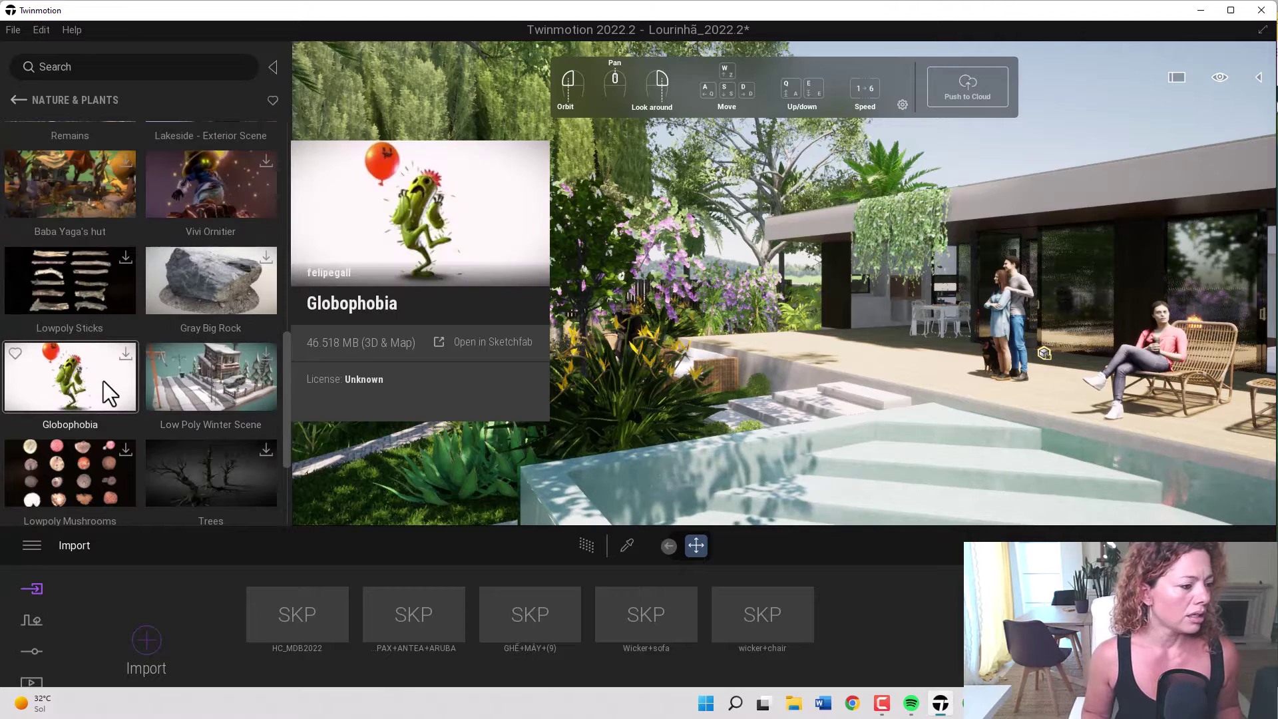
pyautogui.scroll(-4, 98, 380)
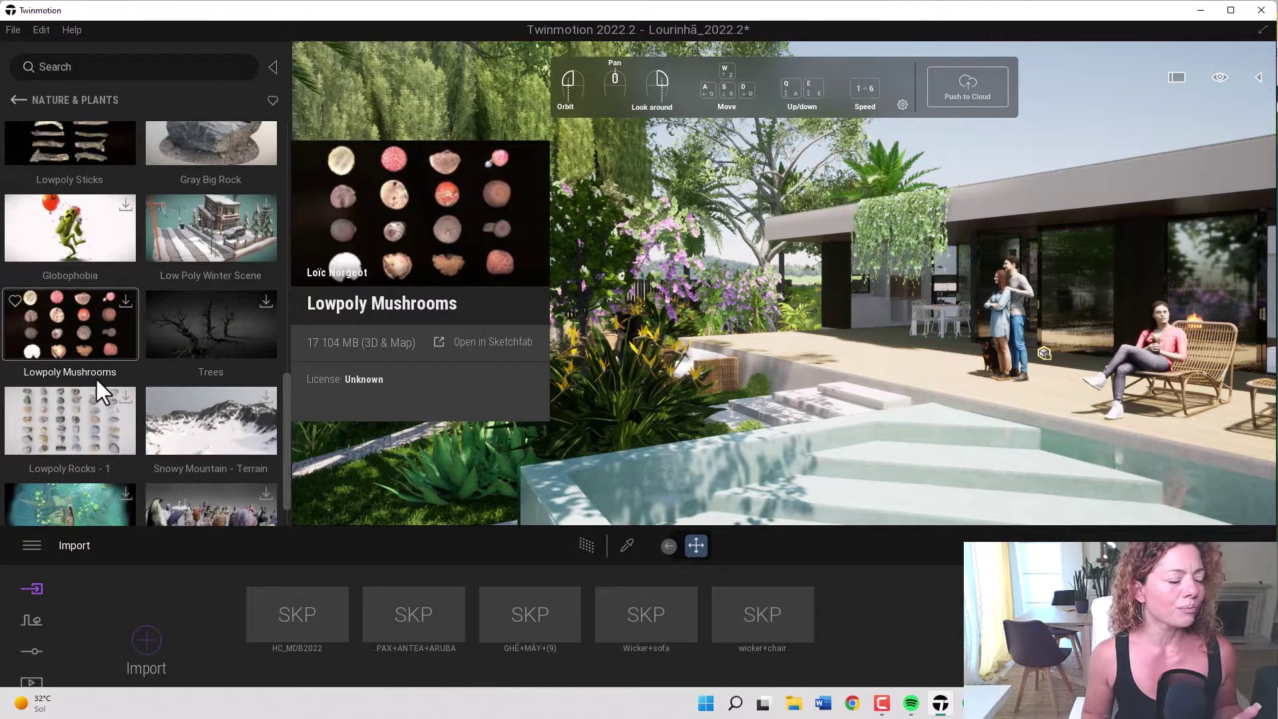
pyautogui.scroll(-4, 95, 377)
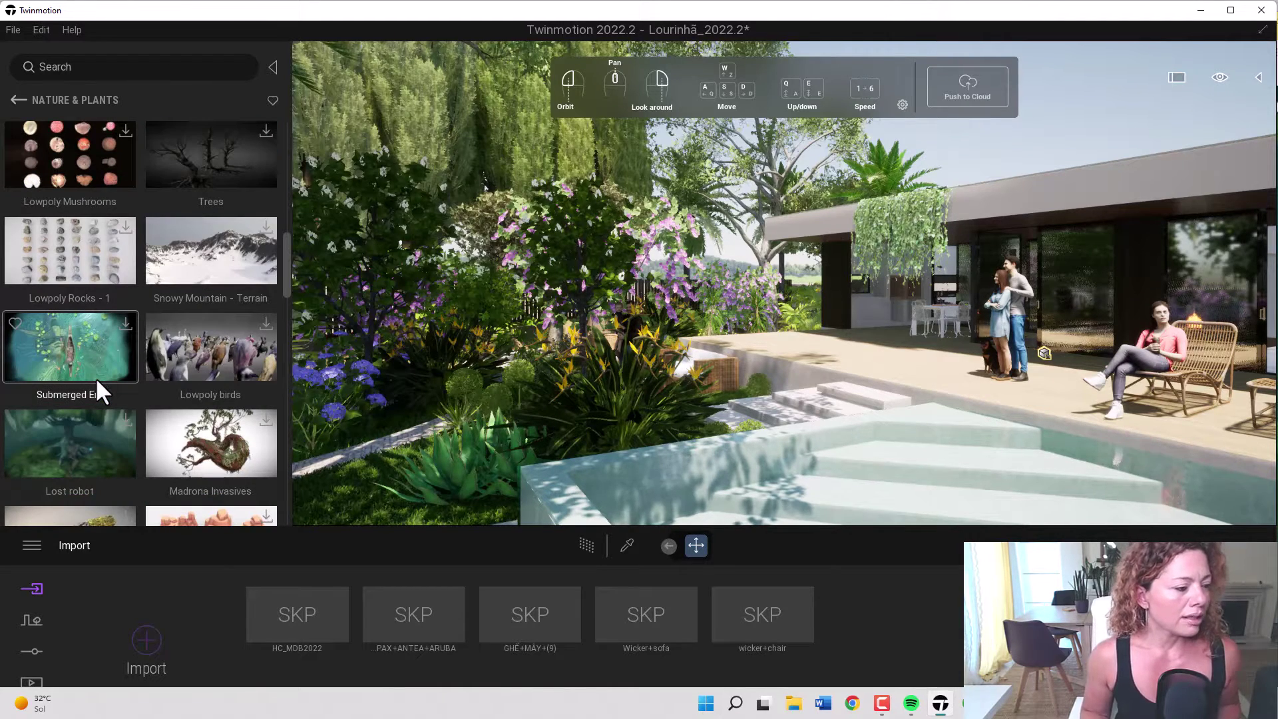
# - Browse further through the Nature & Plants models, checking the file sizes and licences of individual assets
pyautogui.scroll(-4, 95, 380)
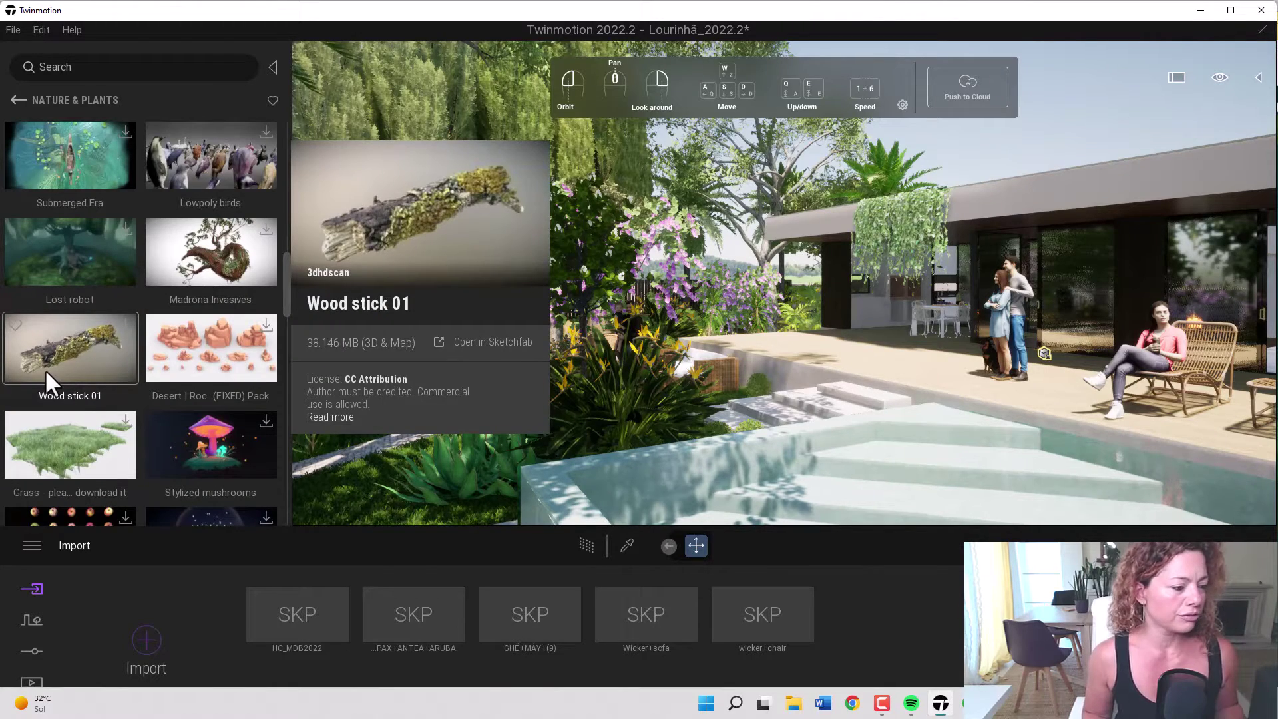
pyautogui.scroll(-6, 218, 437)
pyautogui.scroll(-7, 219, 437)
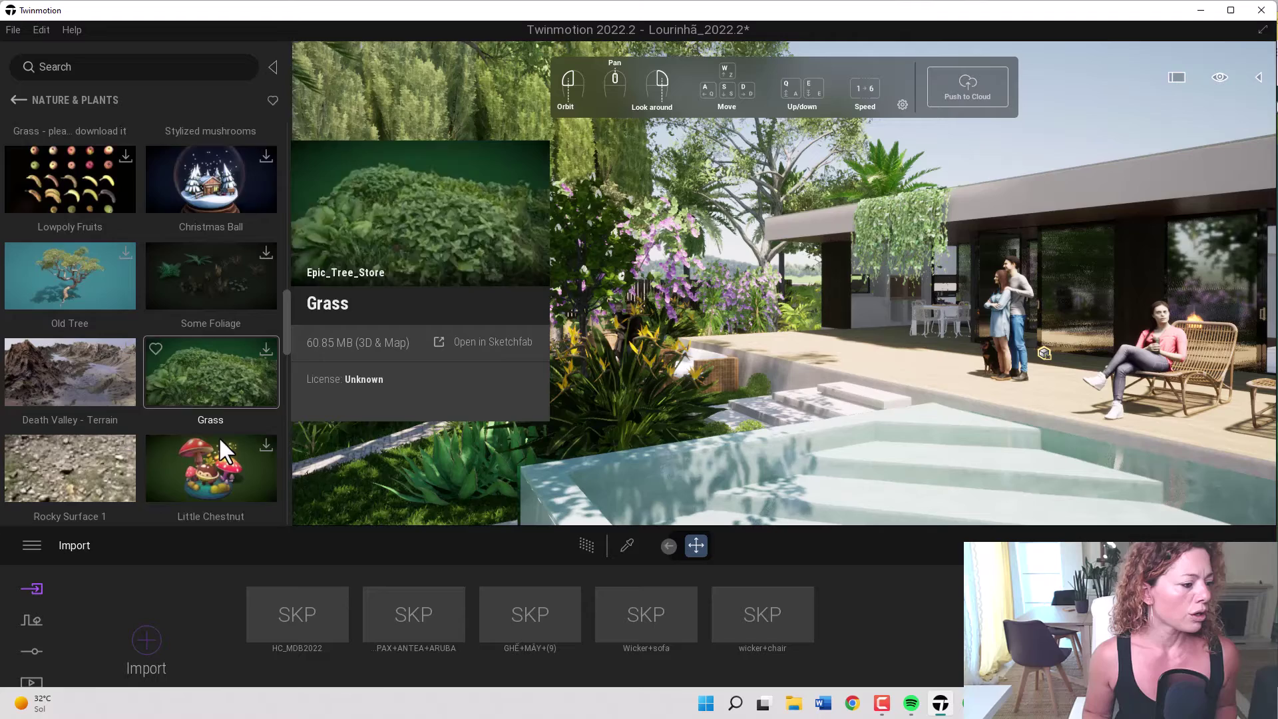
pyautogui.scroll(-7, 218, 436)
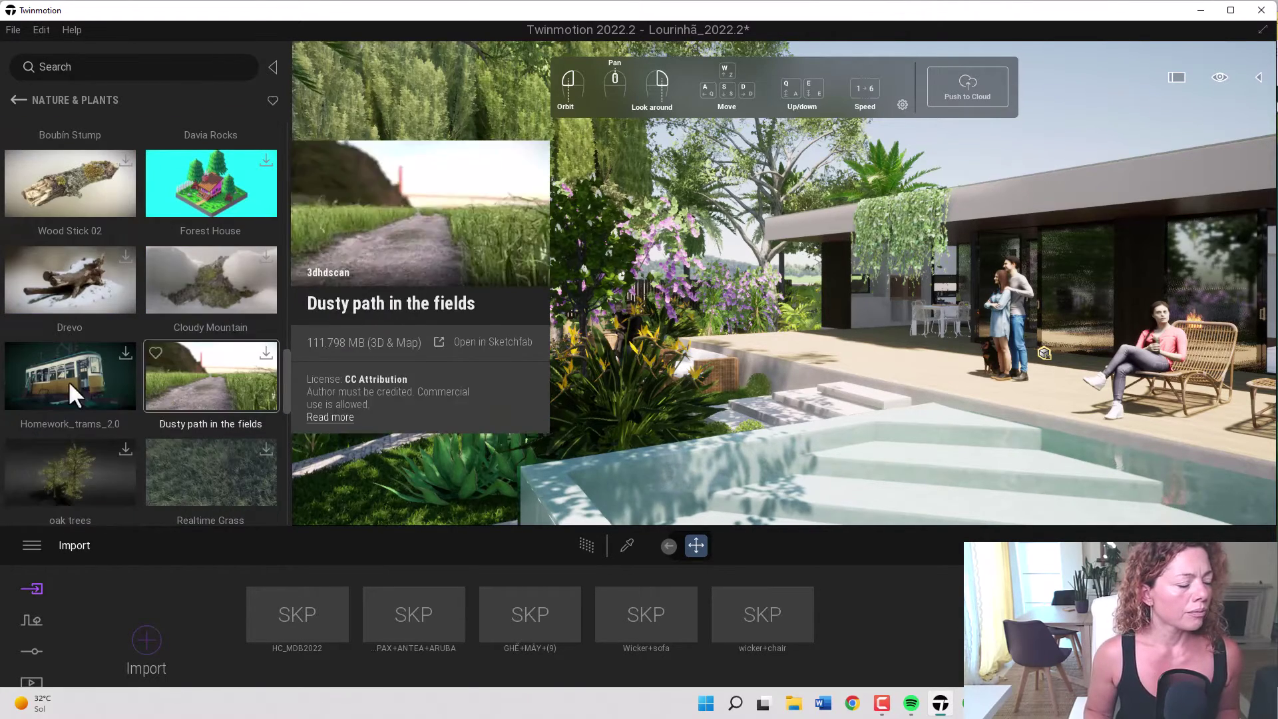
pyautogui.scroll(-4, 221, 452)
pyautogui.moveTo(37, 356)
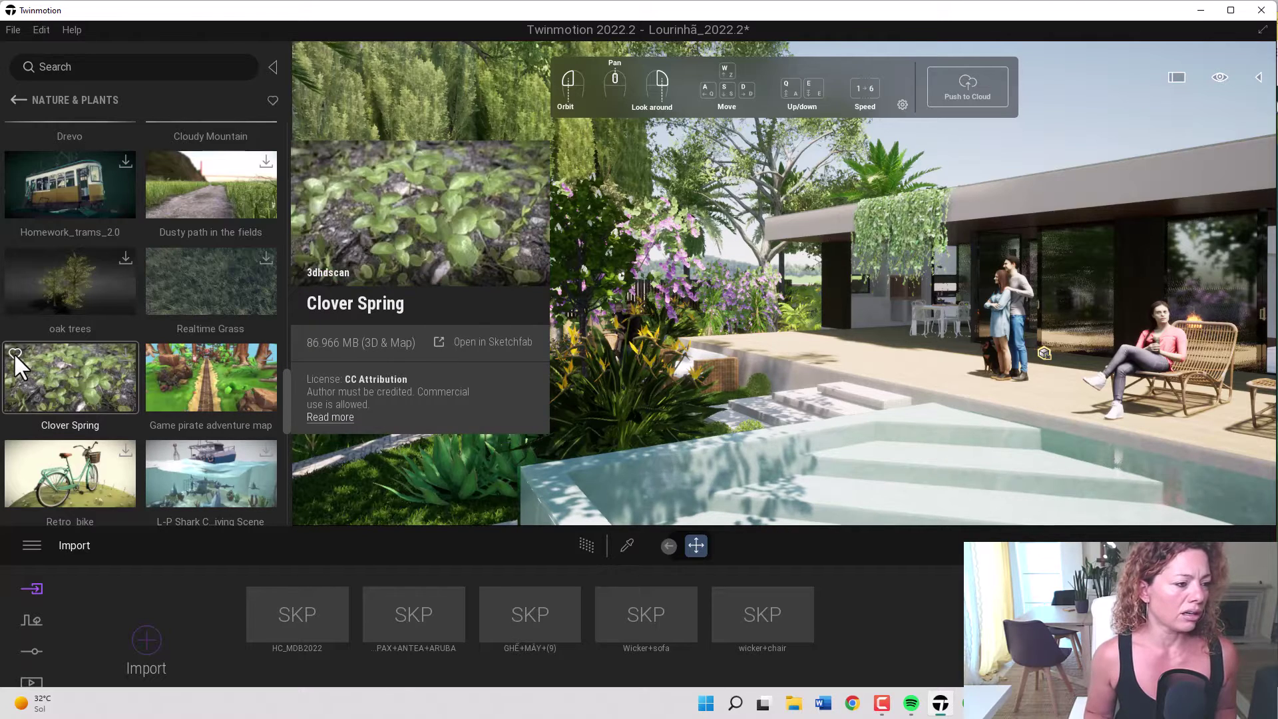
# - Filter the Nature & Plants models to the favourites, review them, and restore the full list
pyautogui.click(273, 100)
pyautogui.moveTo(177, 171)
pyautogui.moveTo(216, 236)
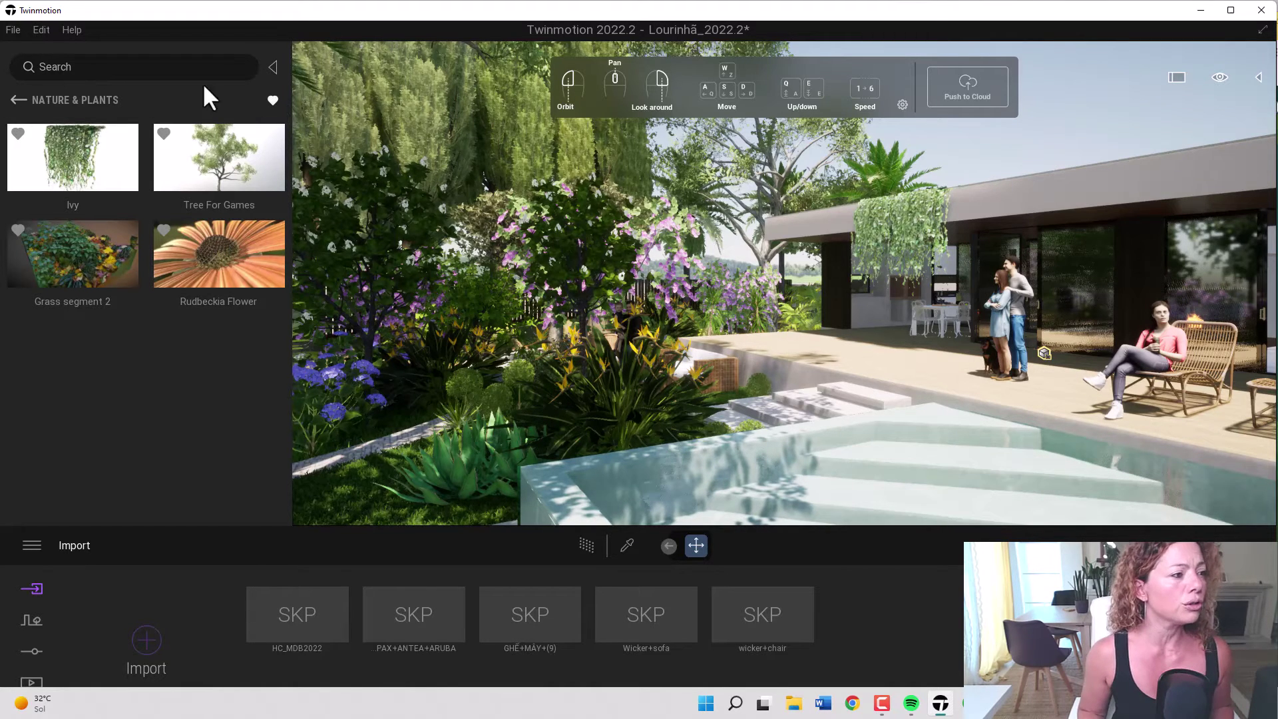
pyautogui.click(272, 99)
pyautogui.click(272, 98)
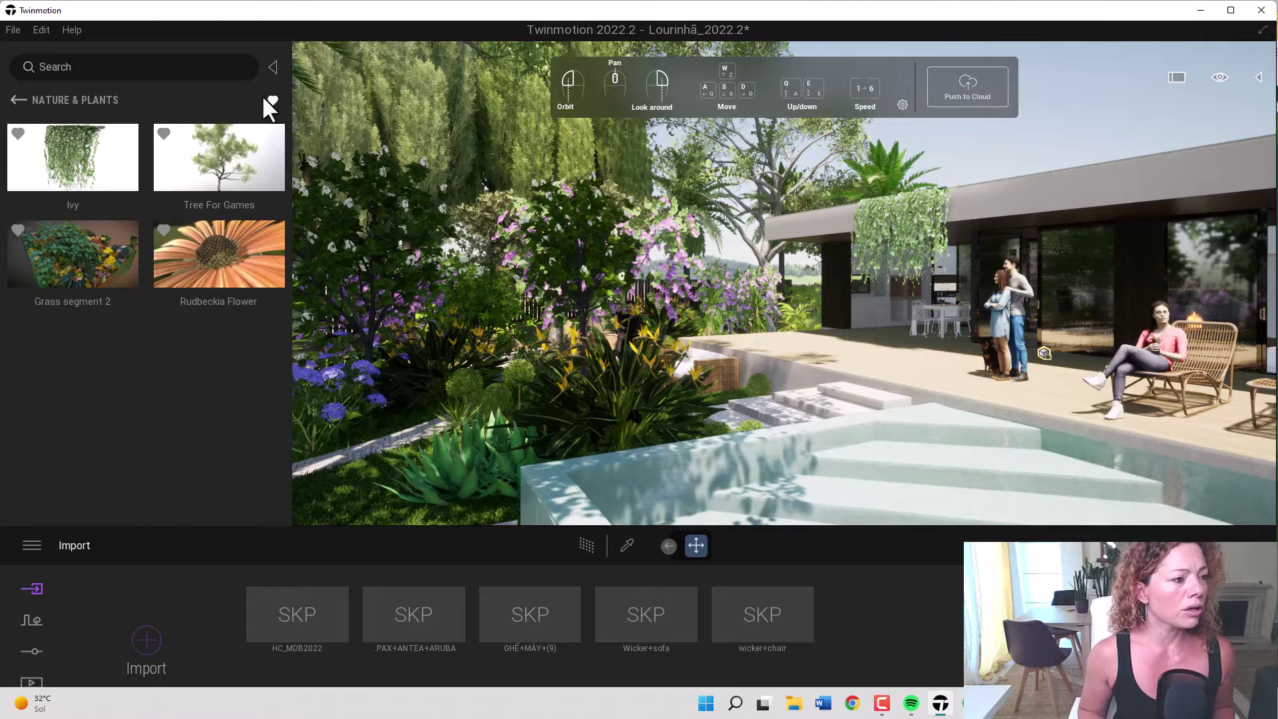
pyautogui.click(273, 98)
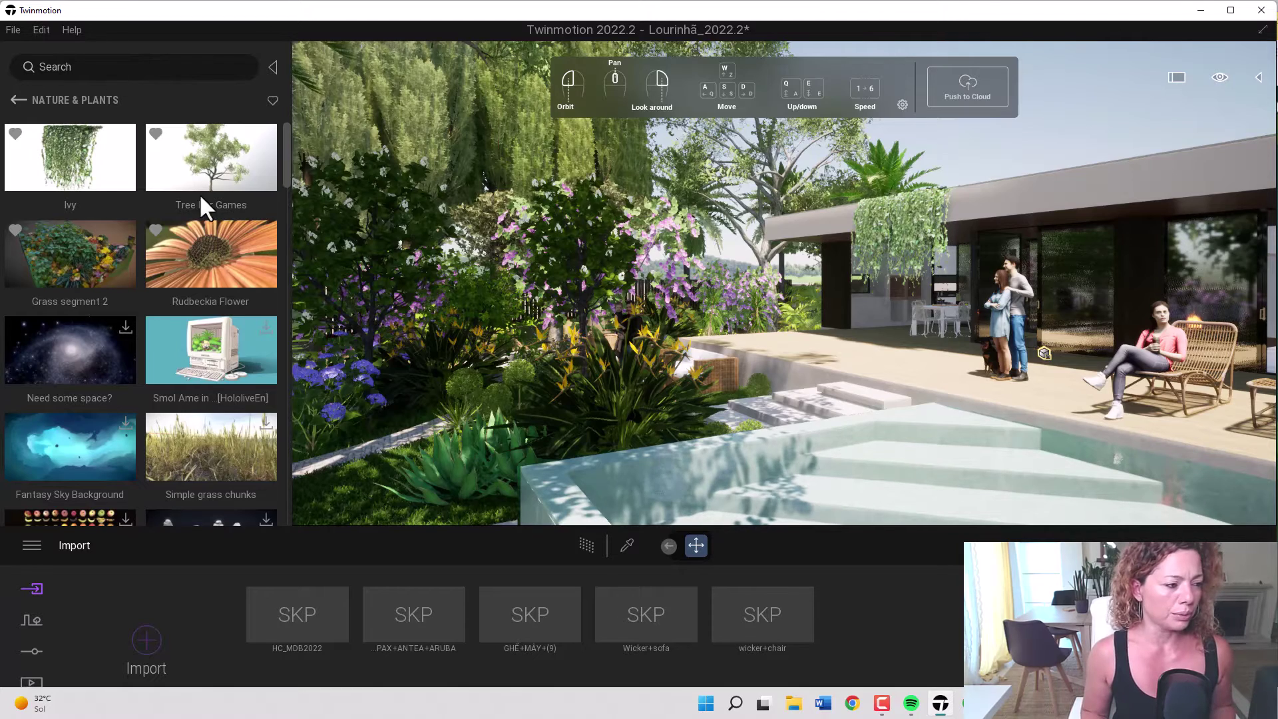
# - Look through the full Nature & Plants list for a suitable plant, examining the previews and licences of individual models
pyautogui.moveTo(128, 271)
pyautogui.scroll(-6, 129, 284)
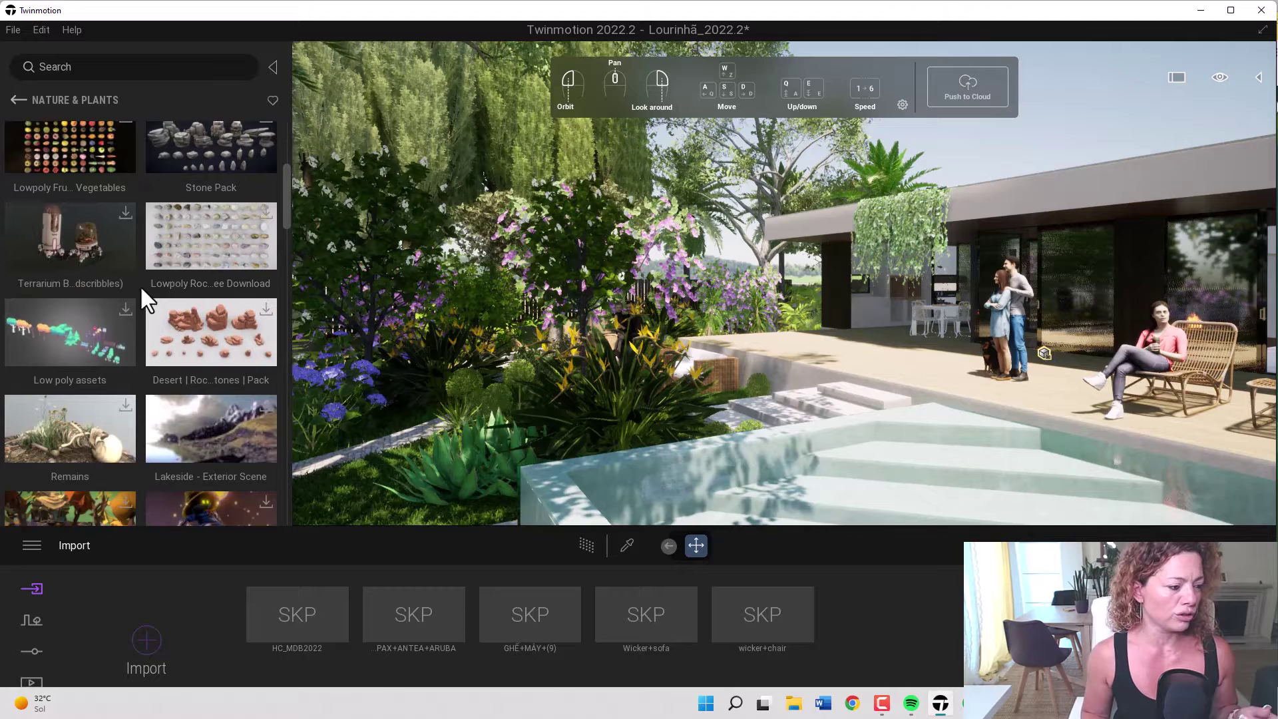
pyautogui.moveTo(171, 238)
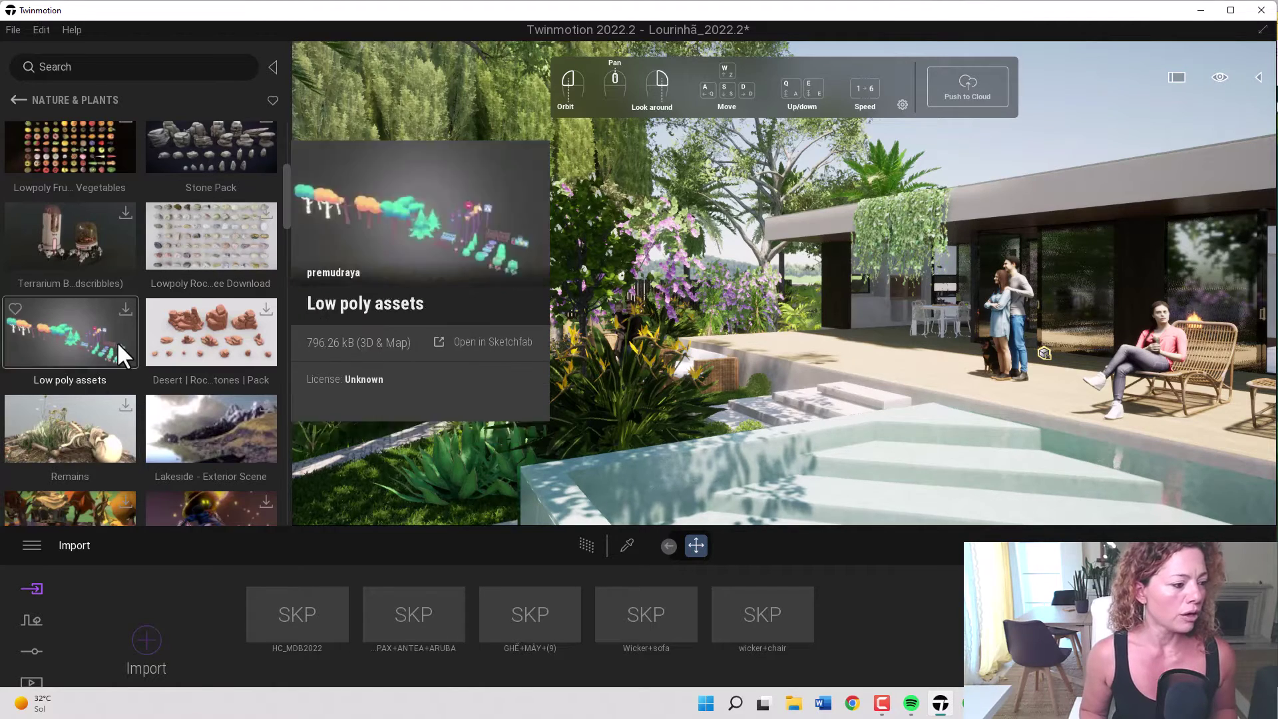
pyautogui.scroll(-10, 163, 382)
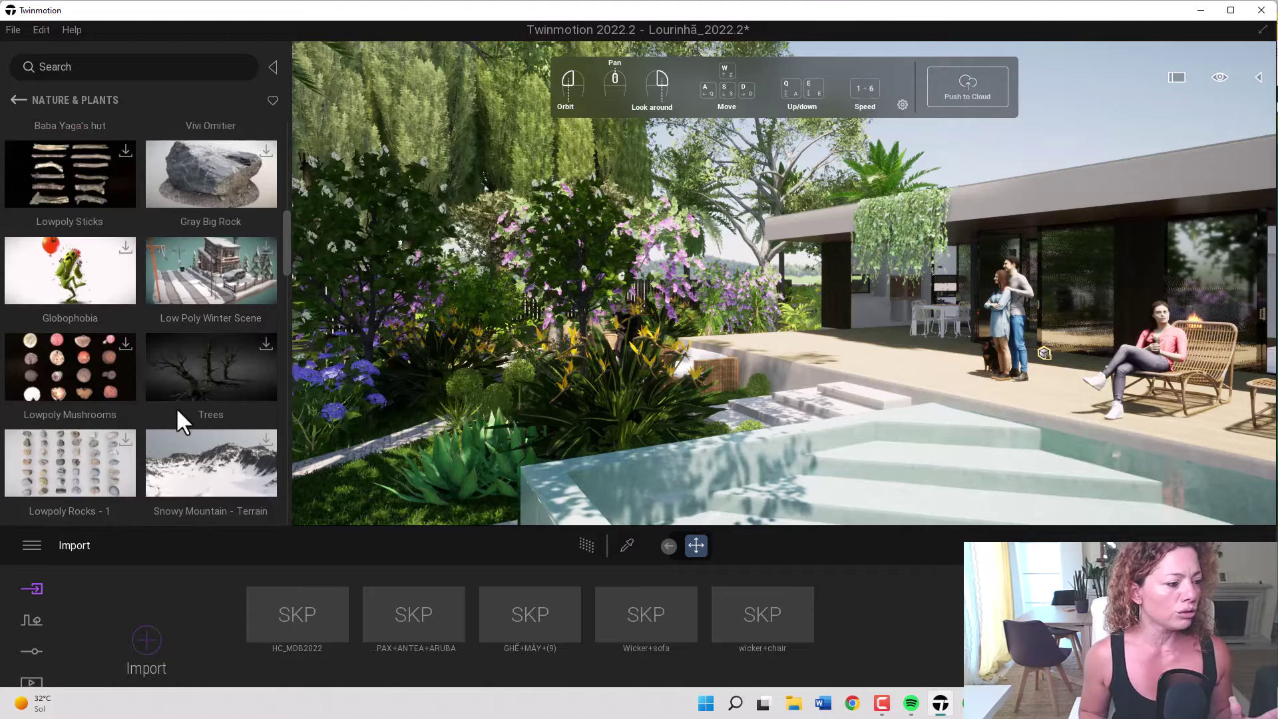
pyautogui.scroll(-8, 177, 411)
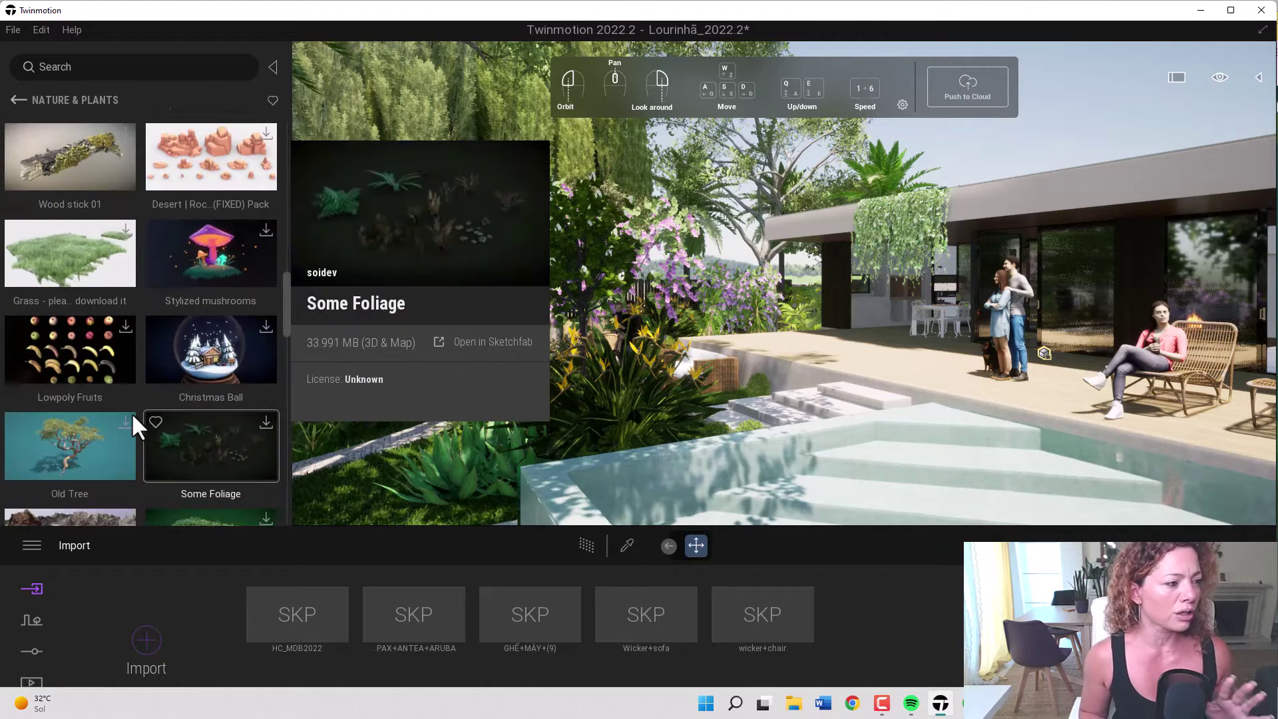
pyautogui.scroll(-5, 135, 422)
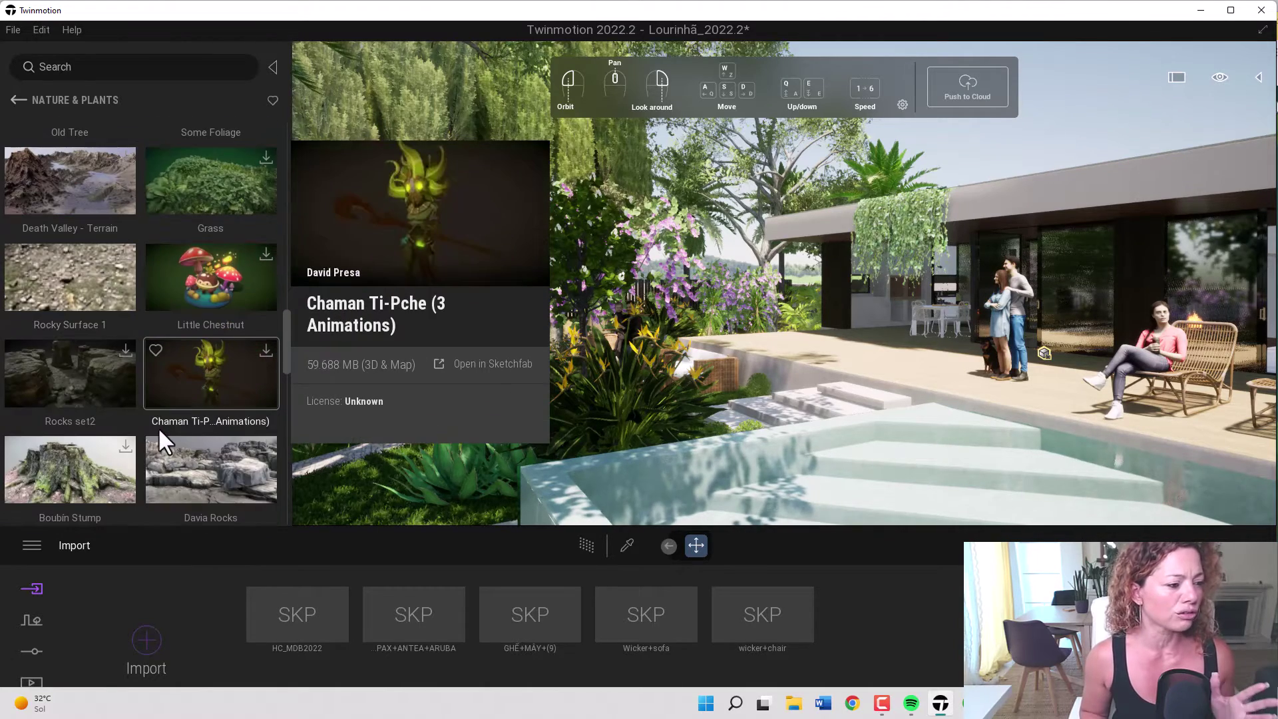
pyautogui.scroll(-5, 149, 402)
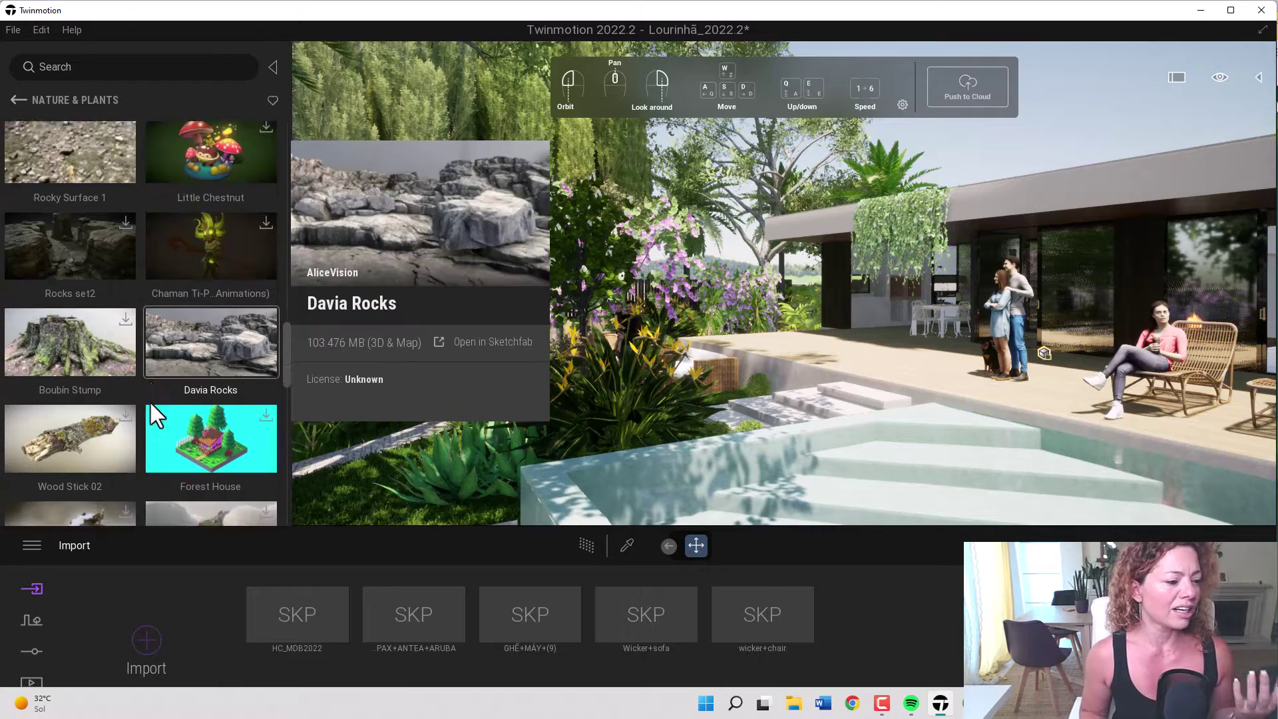
pyautogui.scroll(-3, 149, 401)
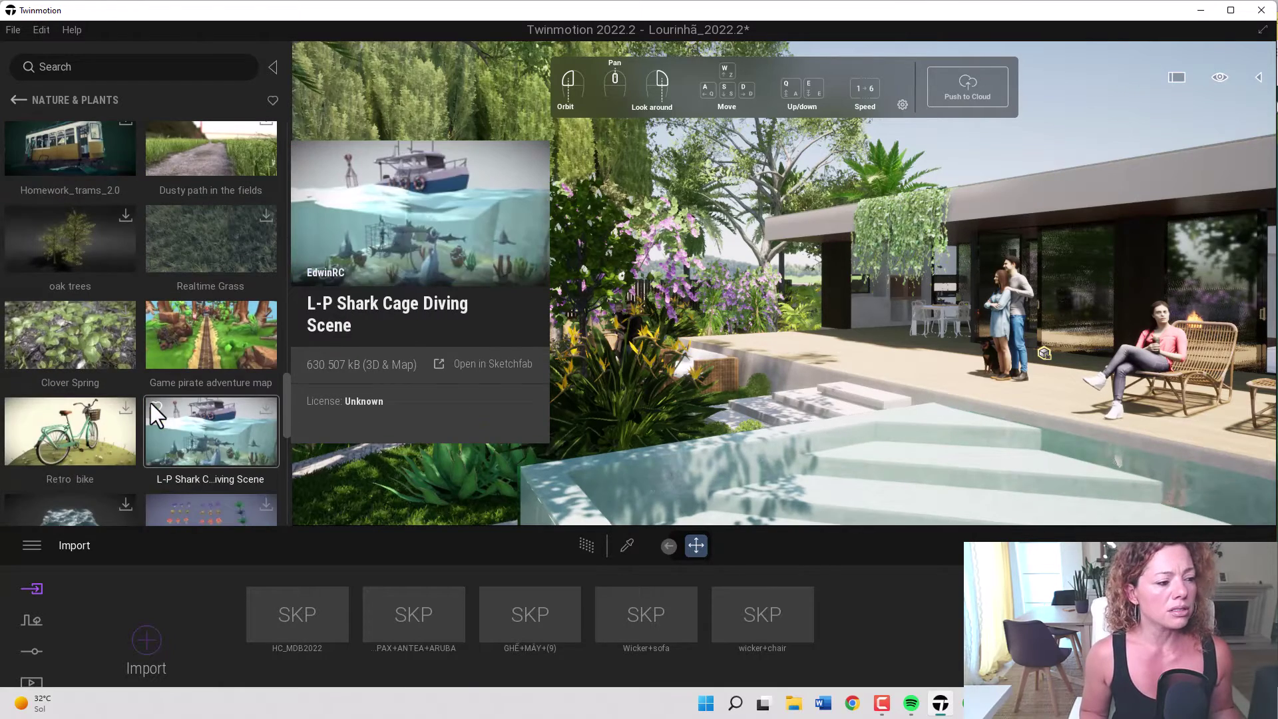
pyautogui.scroll(-5, 103, 442)
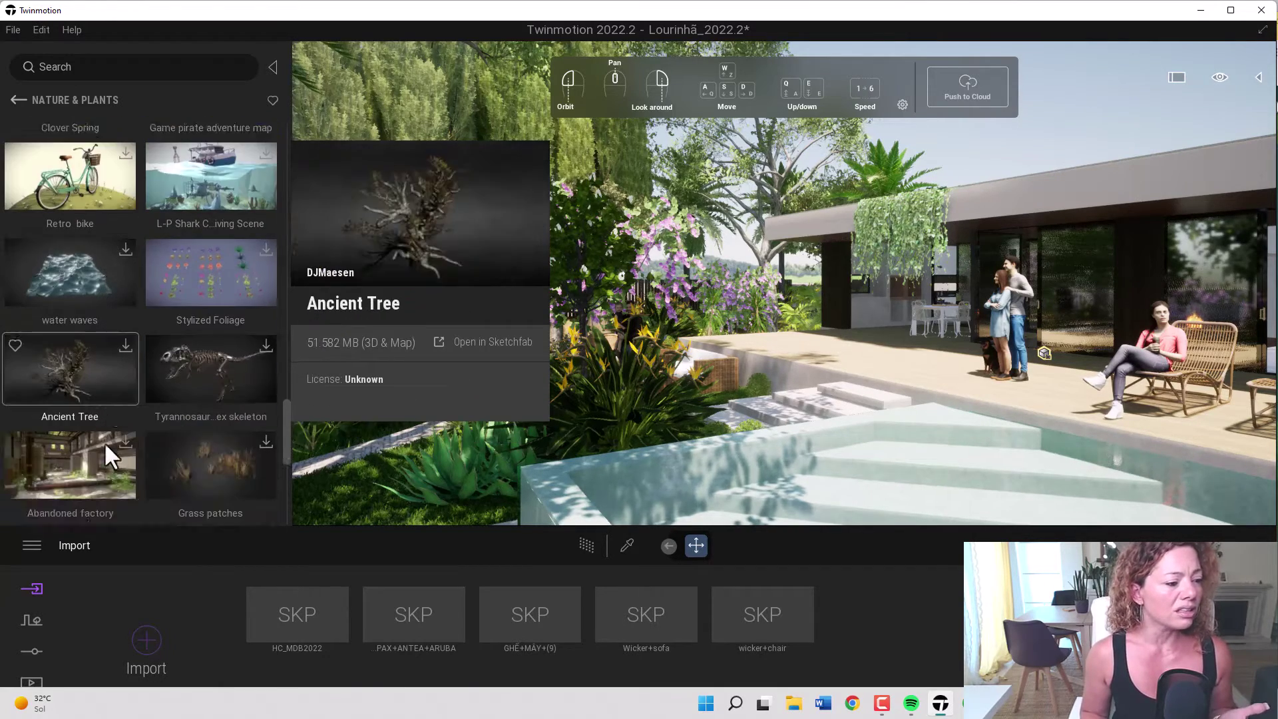
pyautogui.scroll(-3, 104, 441)
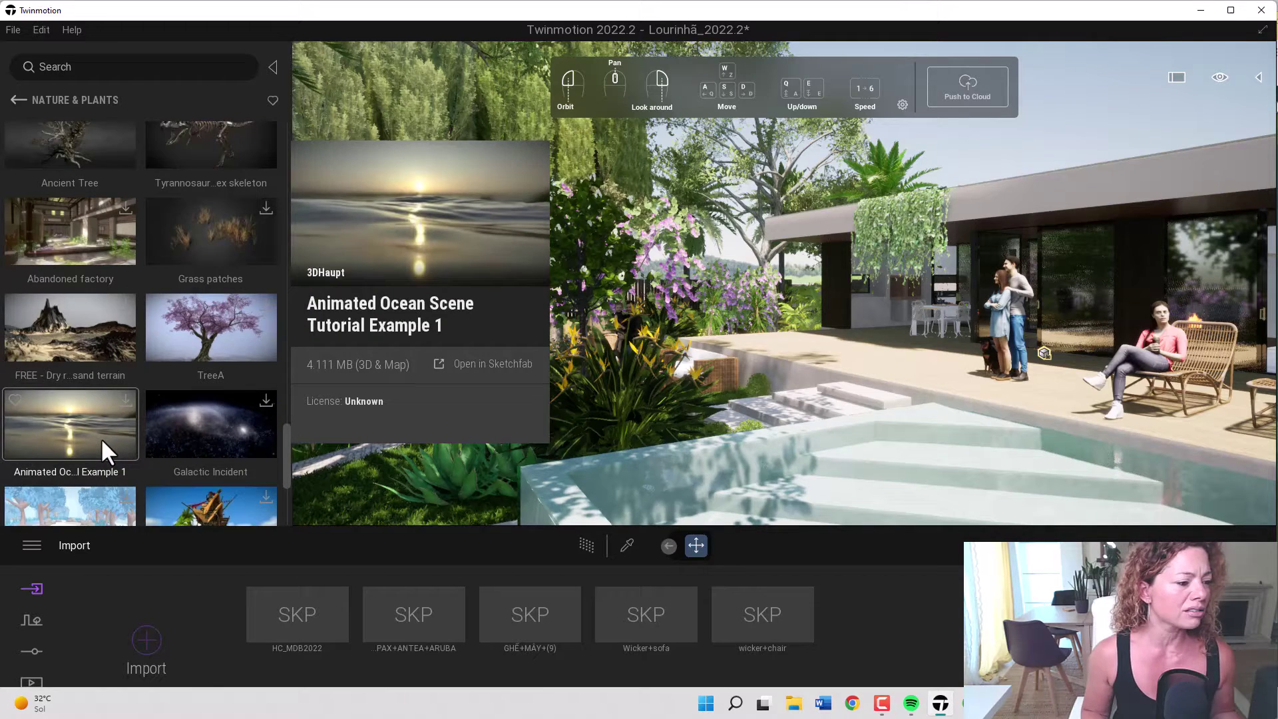
pyautogui.scroll(-3, 107, 436)
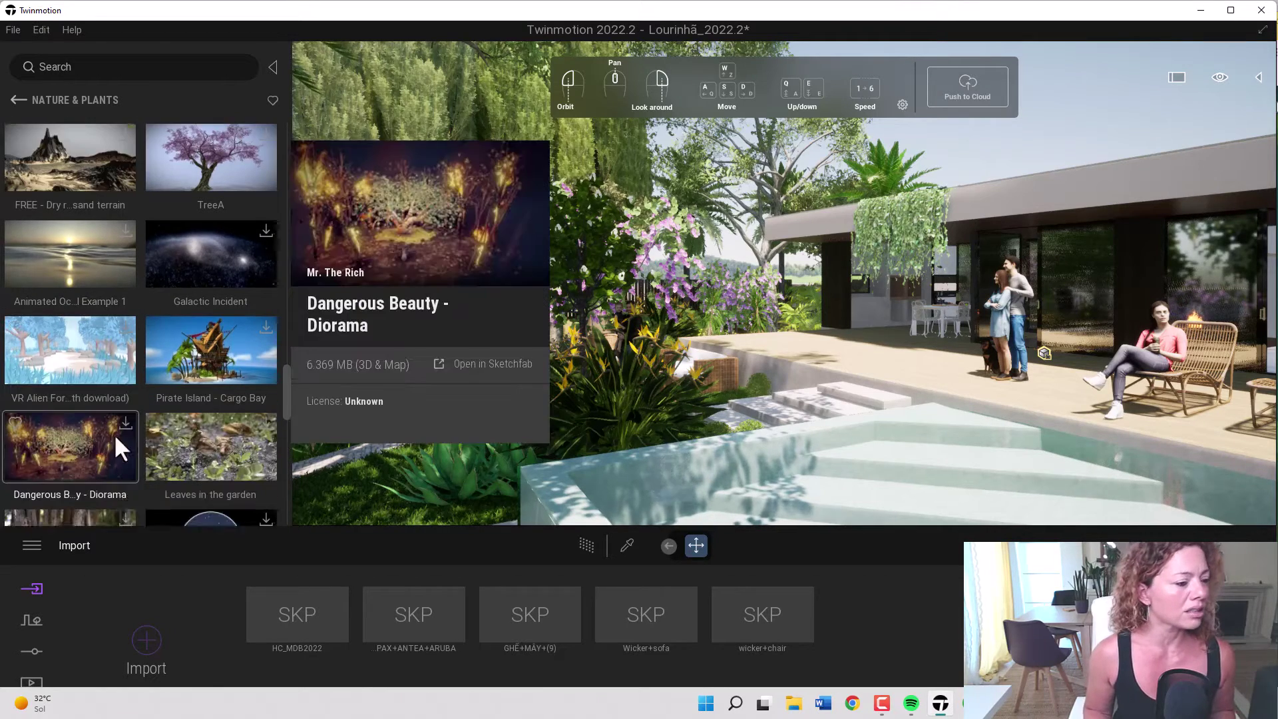
pyautogui.scroll(-5, 179, 418)
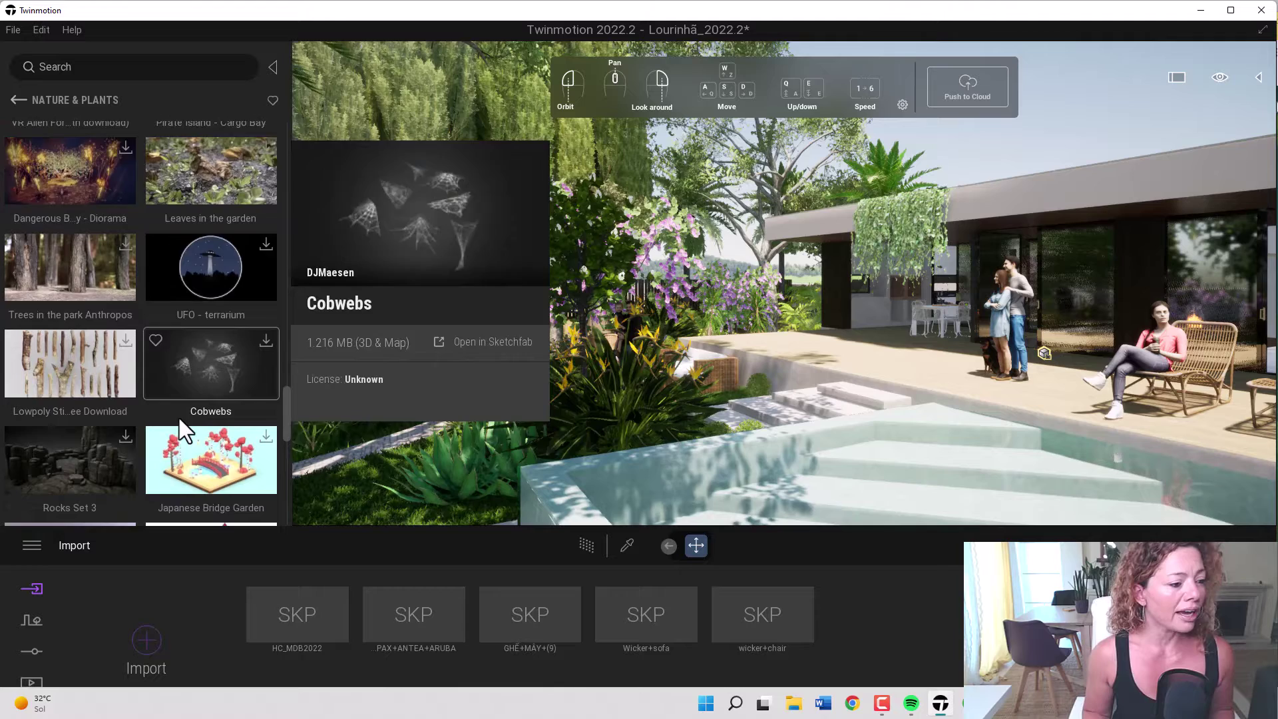
pyautogui.scroll(-2, 174, 412)
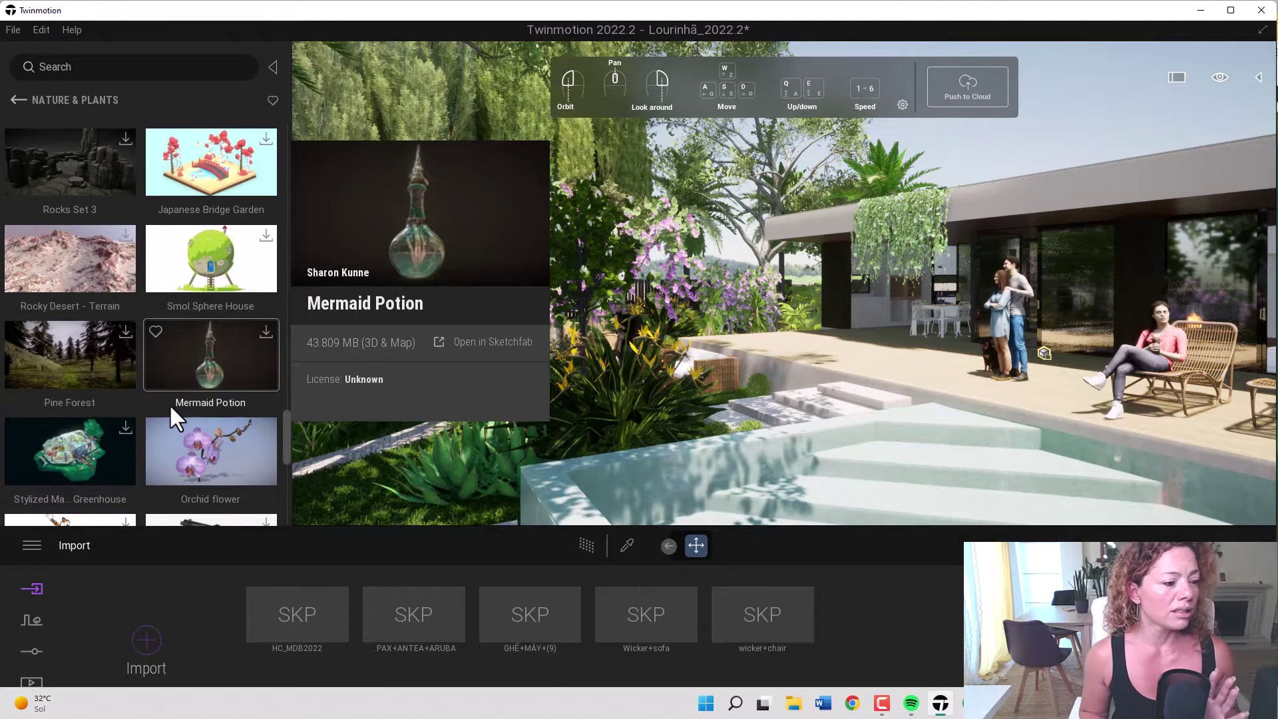
pyautogui.scroll(-2, 164, 402)
pyautogui.scroll(-5, 165, 404)
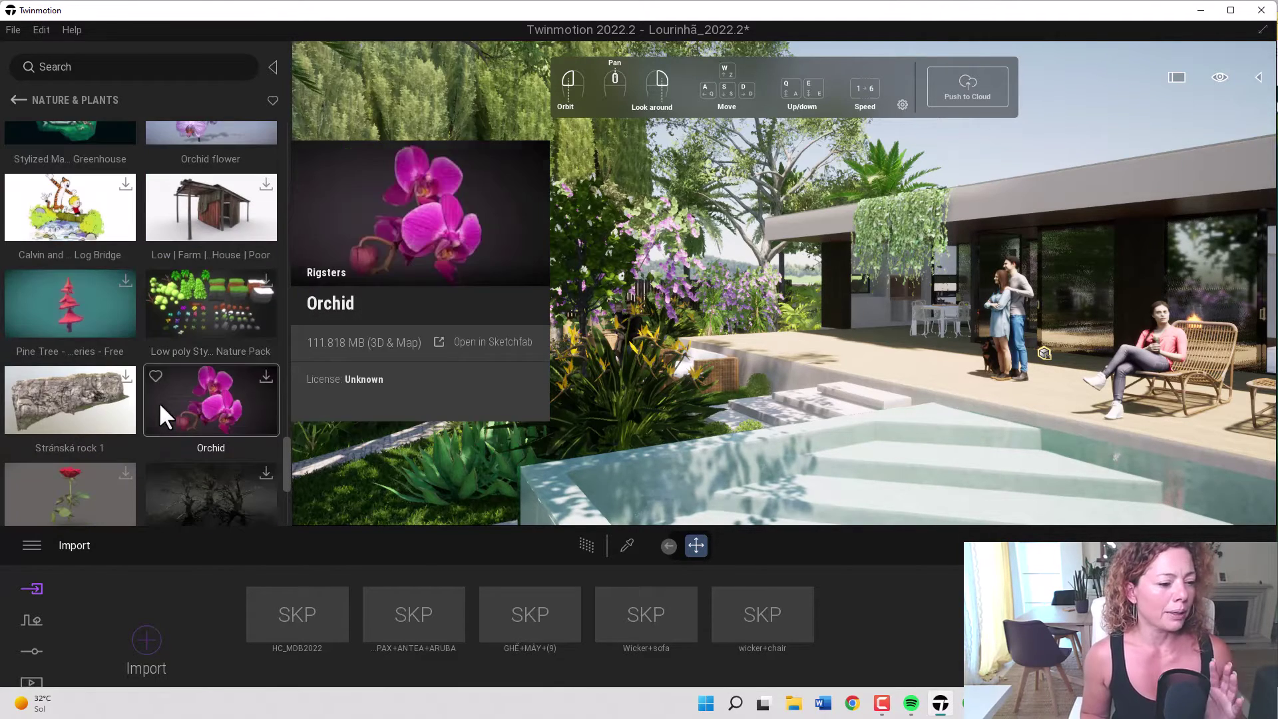
pyautogui.scroll(-7, 141, 381)
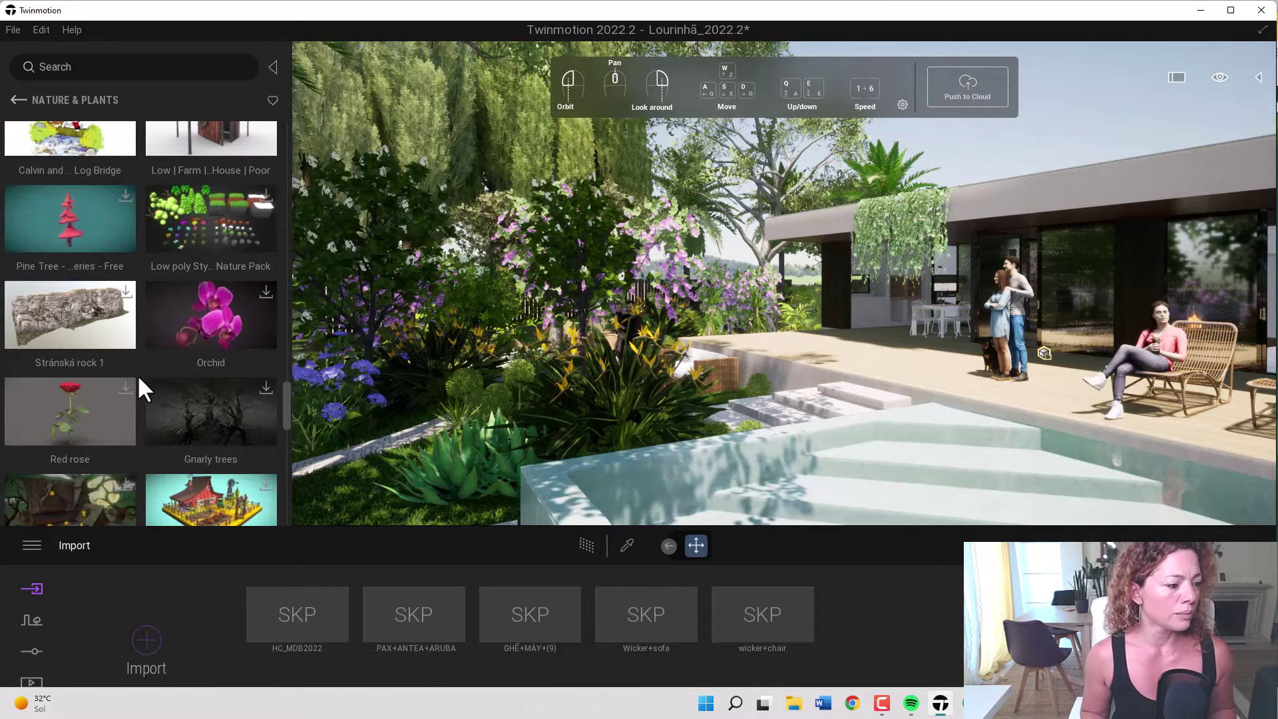
pyautogui.scroll(-10, 160, 347)
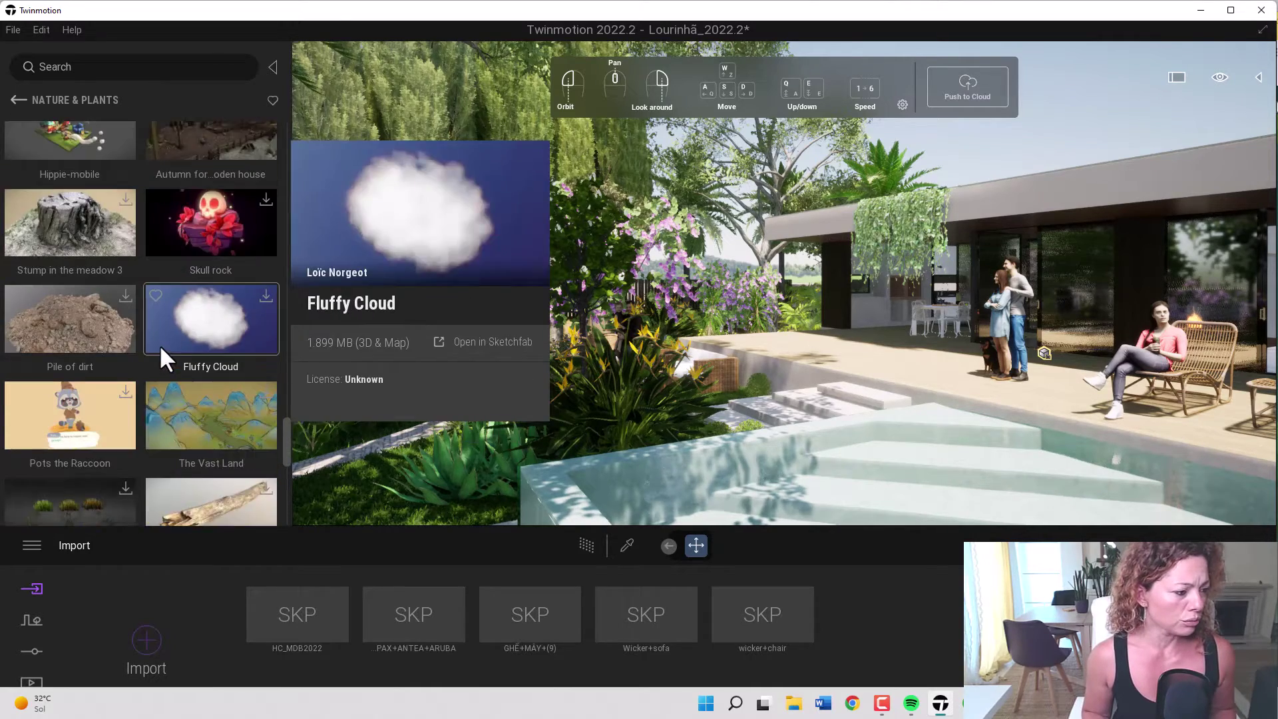
pyautogui.scroll(-6, 159, 346)
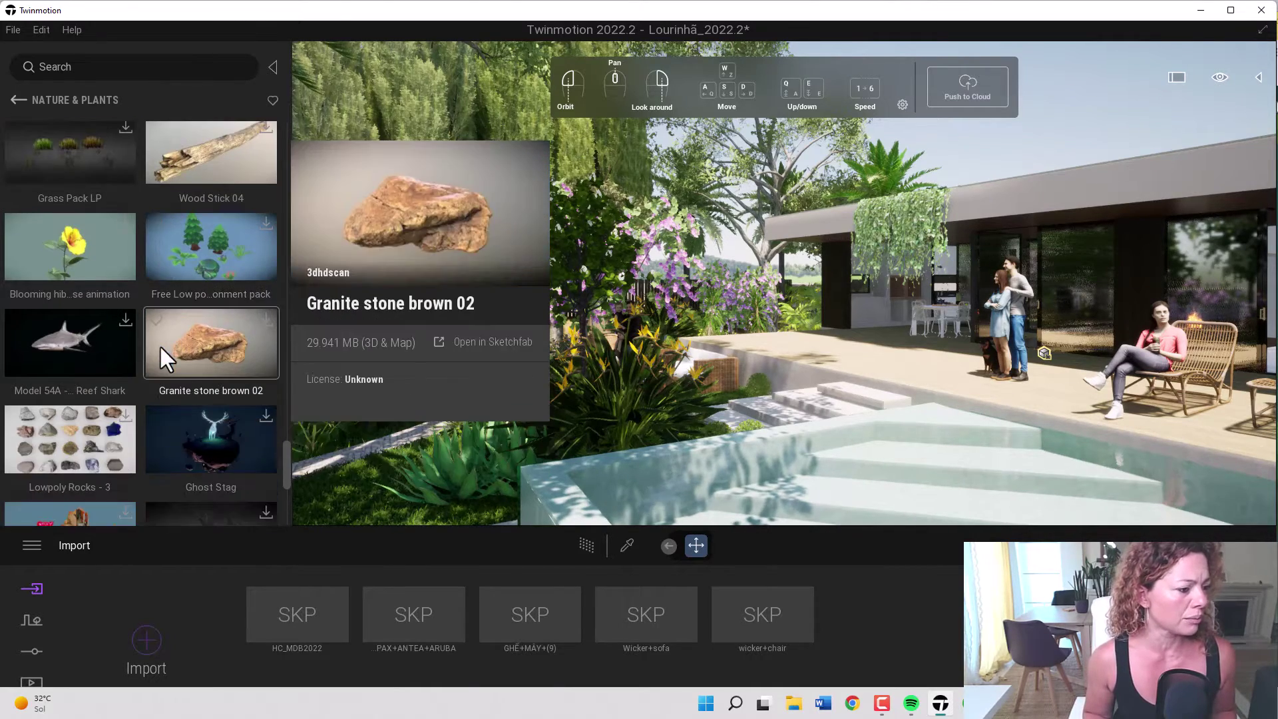
# - Download the Tropical Plant model and place it on the wooden terrace behind the pool
pyautogui.scroll(-3, 173, 355)
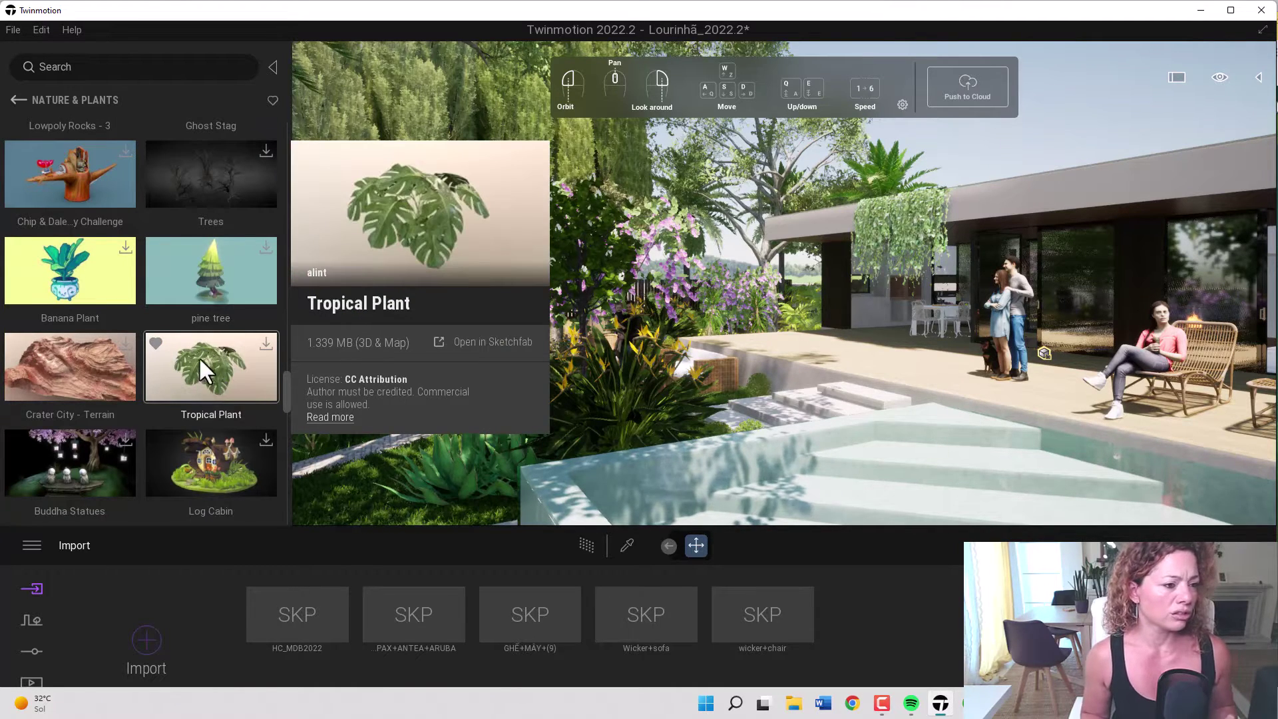
pyautogui.click(264, 346)
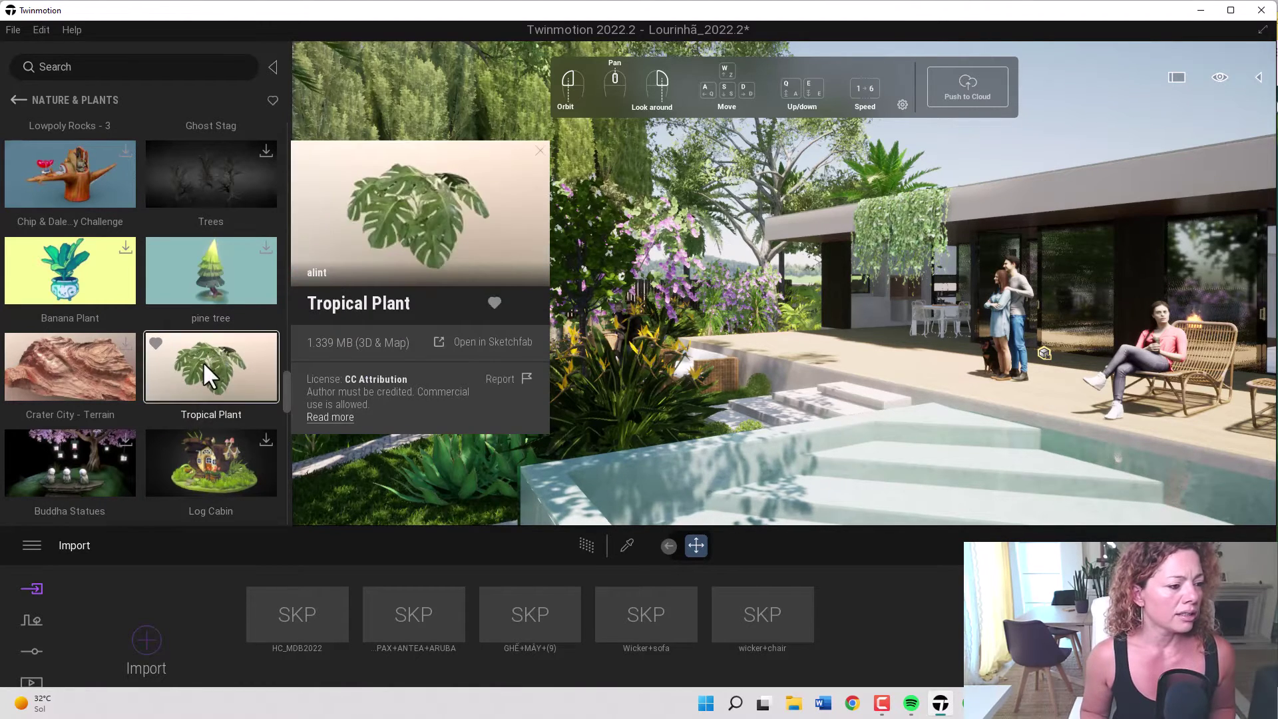
pyautogui.moveTo(199, 364); pyautogui.dragTo(837, 353)
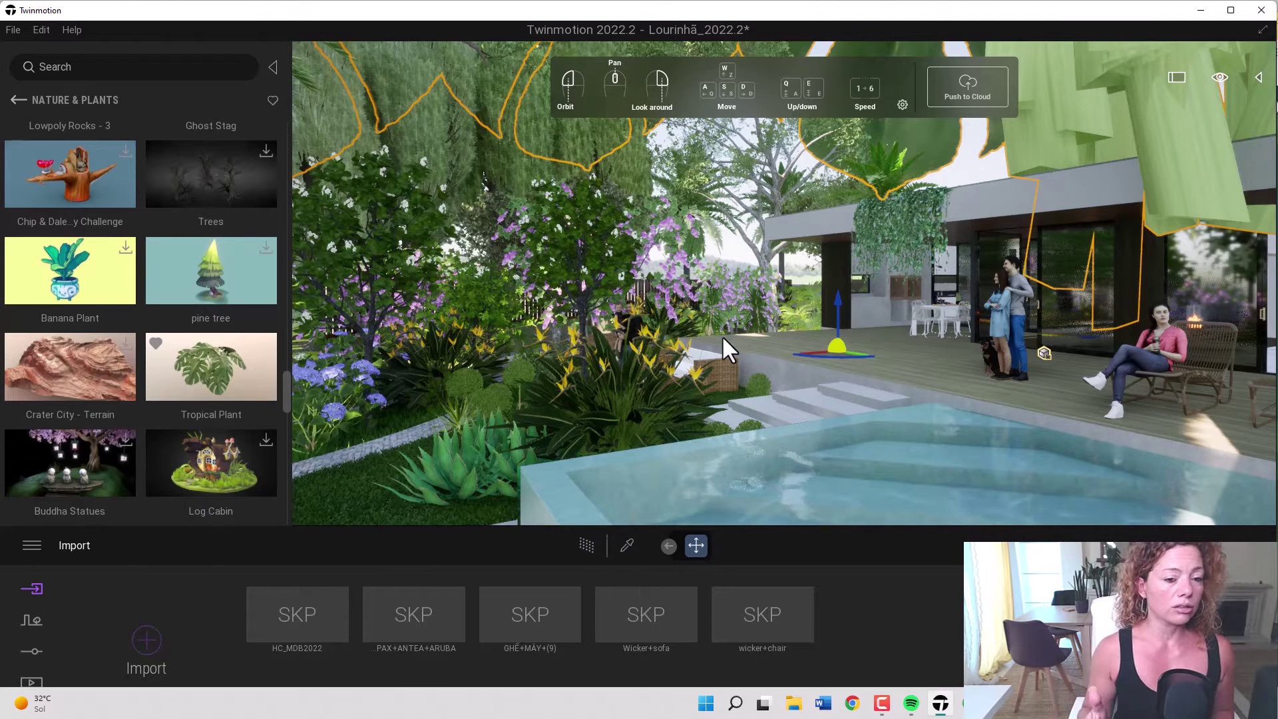
# - Scale the Tropical Plant down uniformly in several passes until it is a shrub lower than the couple standing on the terrace
pyautogui.click(668, 545)
pyautogui.click(686, 547)
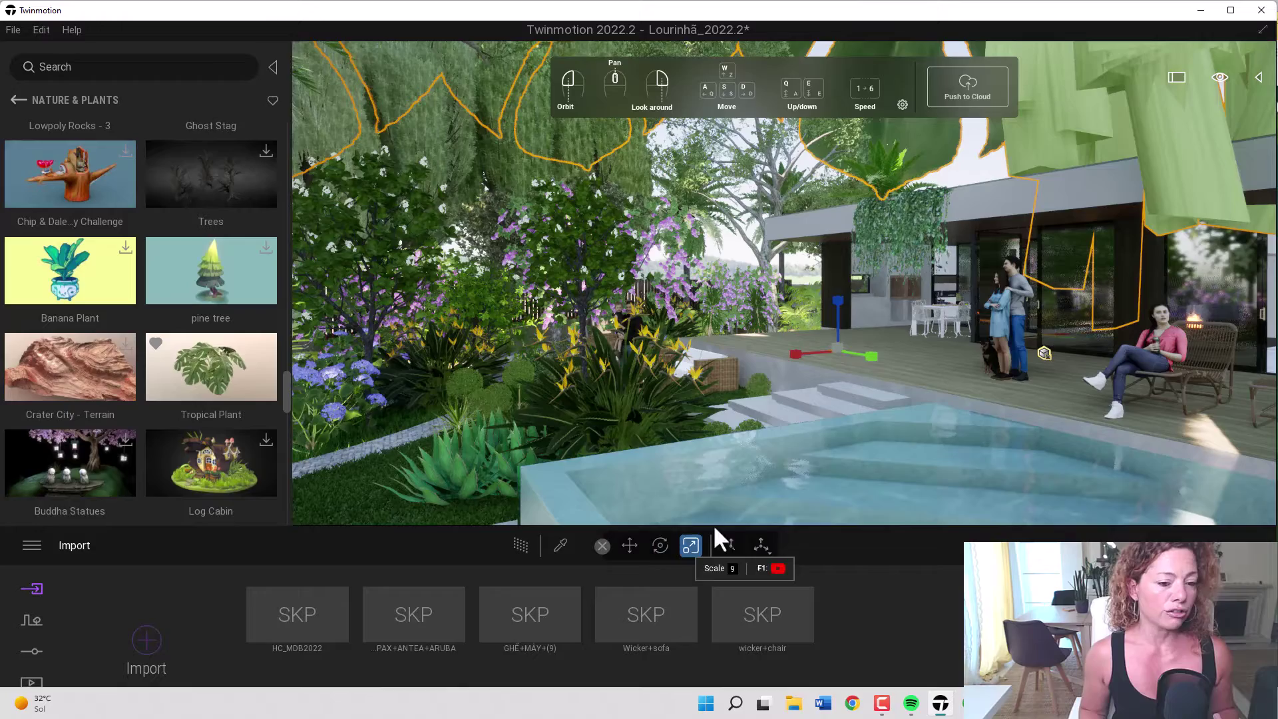
pyautogui.moveTo(834, 345); pyautogui.dragTo(894, 618)
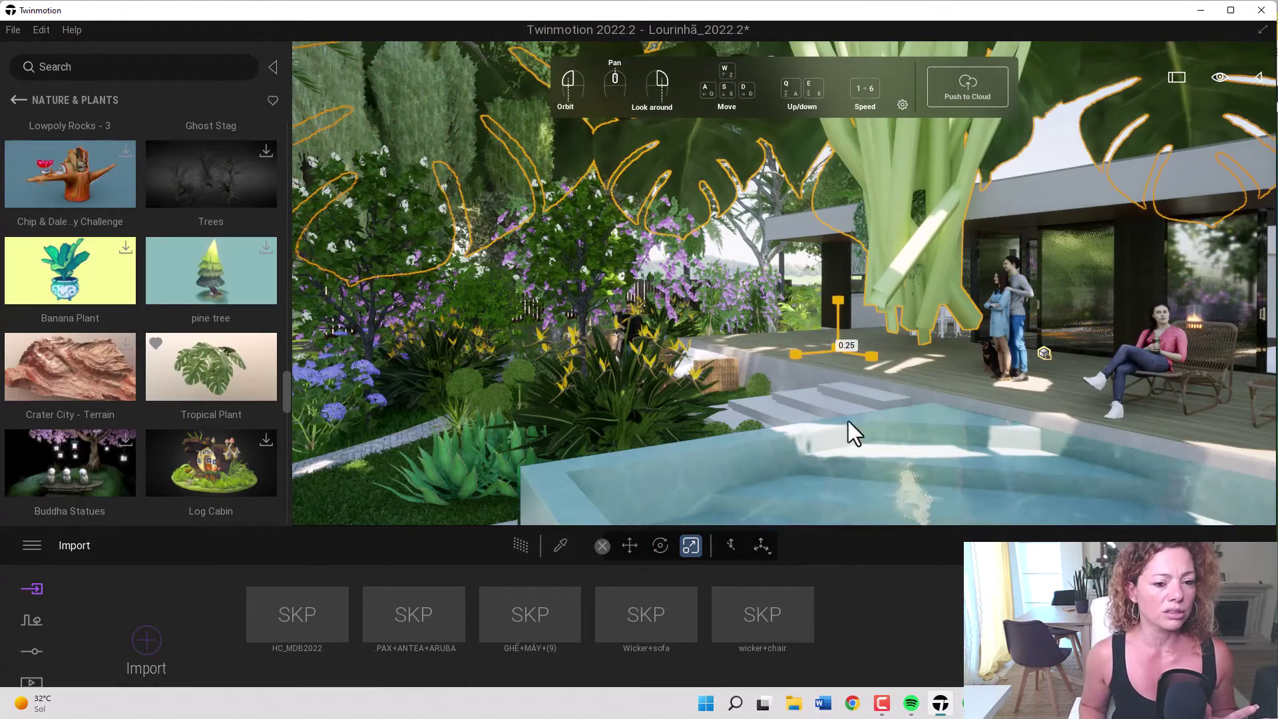
pyautogui.moveTo(849, 368); pyautogui.dragTo(871, 533)
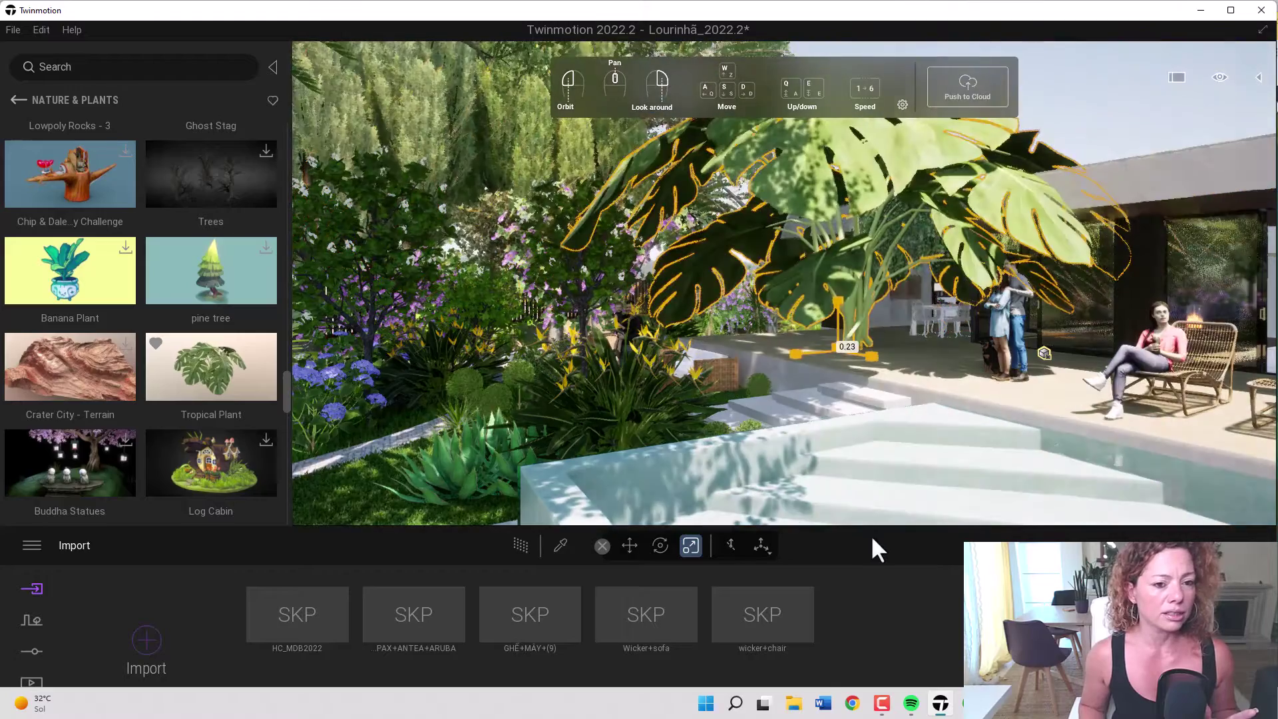
pyautogui.click(690, 545)
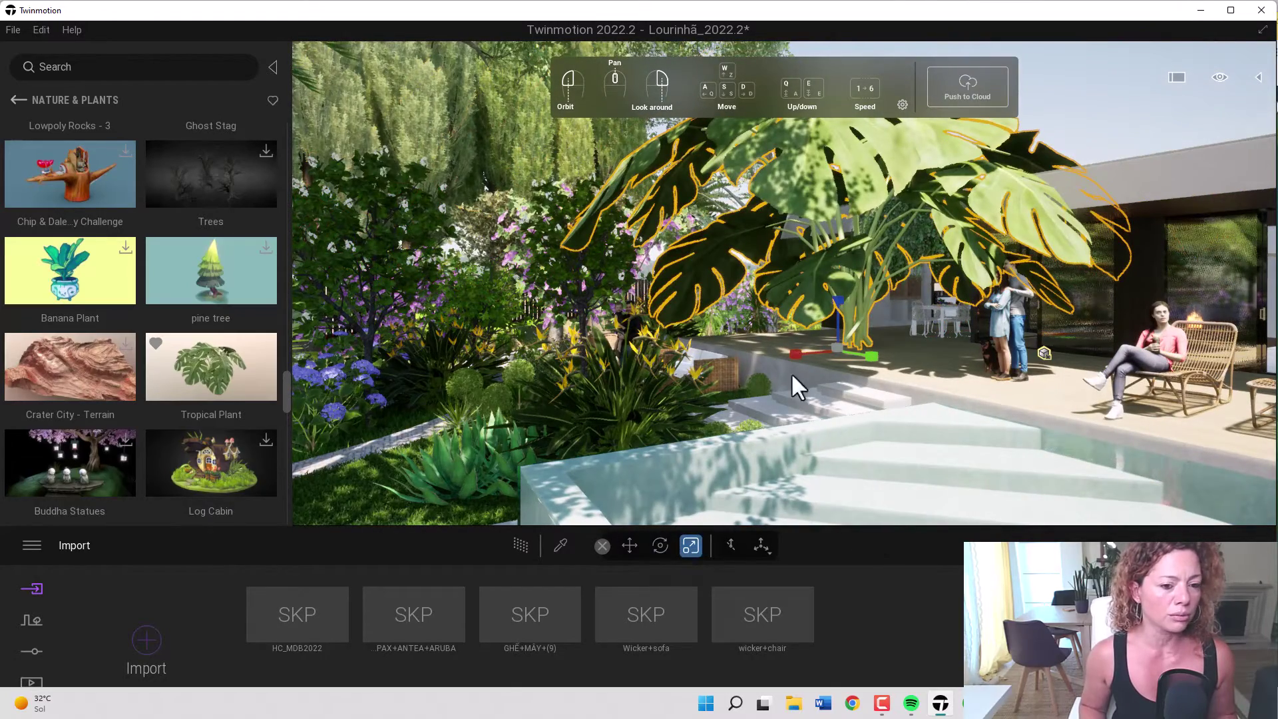
pyautogui.moveTo(841, 359); pyautogui.dragTo(853, 549)
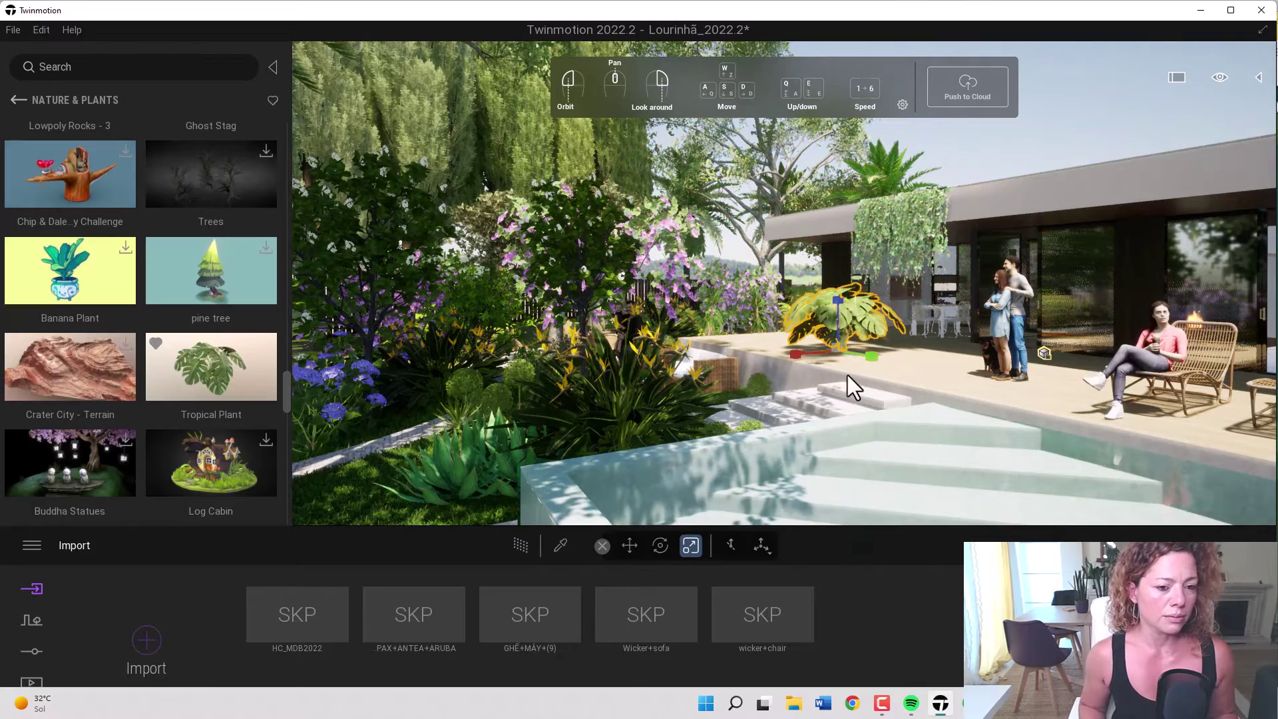
# - Reselect the Tropical Plant from the scene's object list and scale it down uniformly by a factor of about 0.70
pyautogui.moveTo(847, 380); pyautogui.dragTo(793, 386)
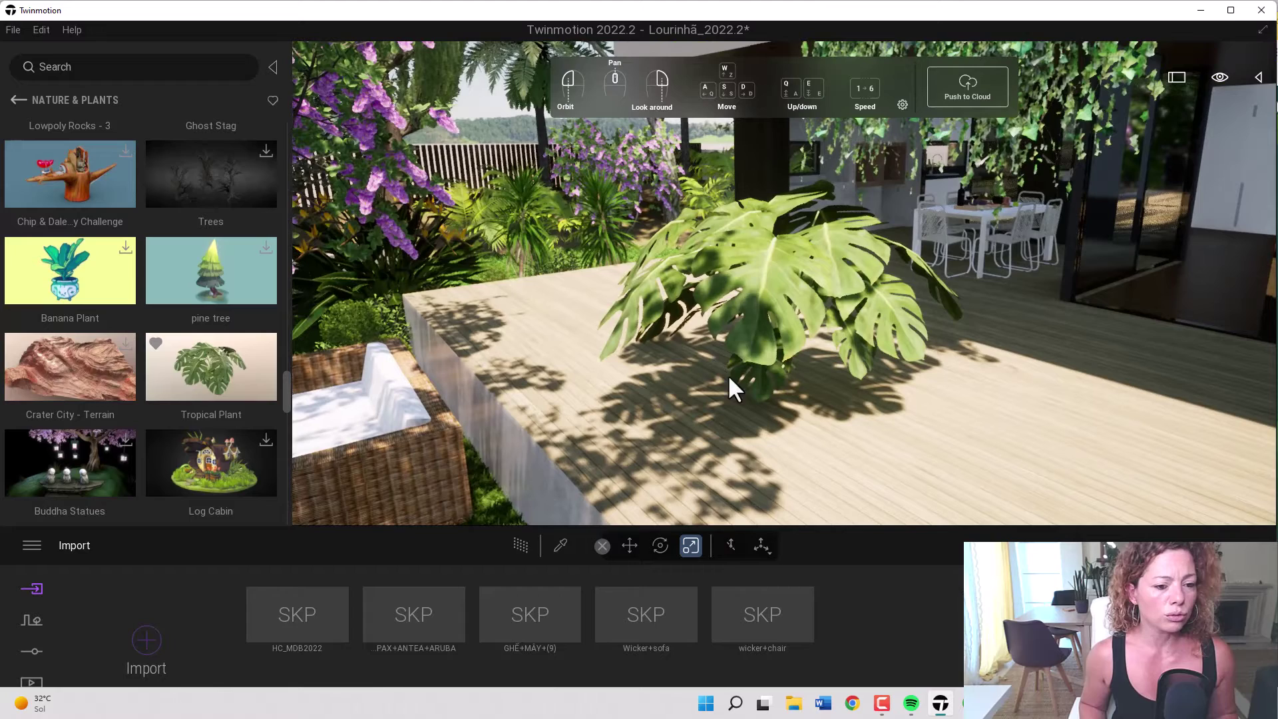
pyautogui.click(1258, 77)
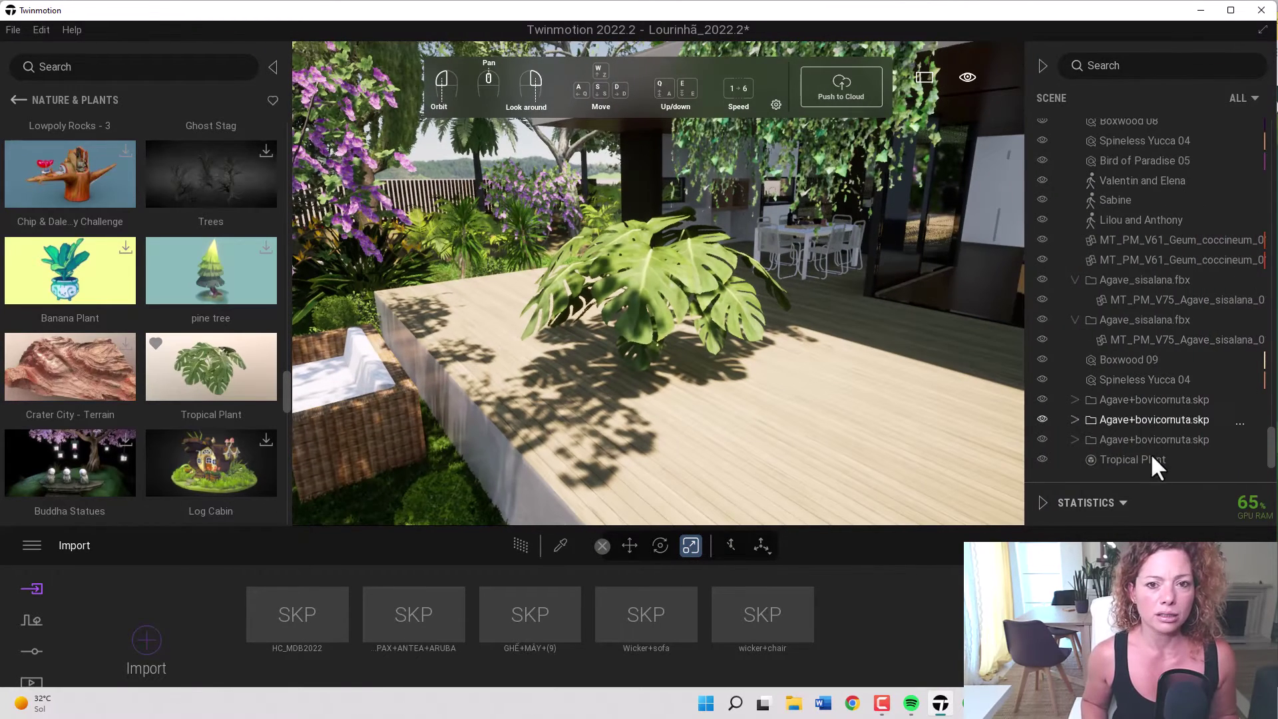
pyautogui.click(1132, 460)
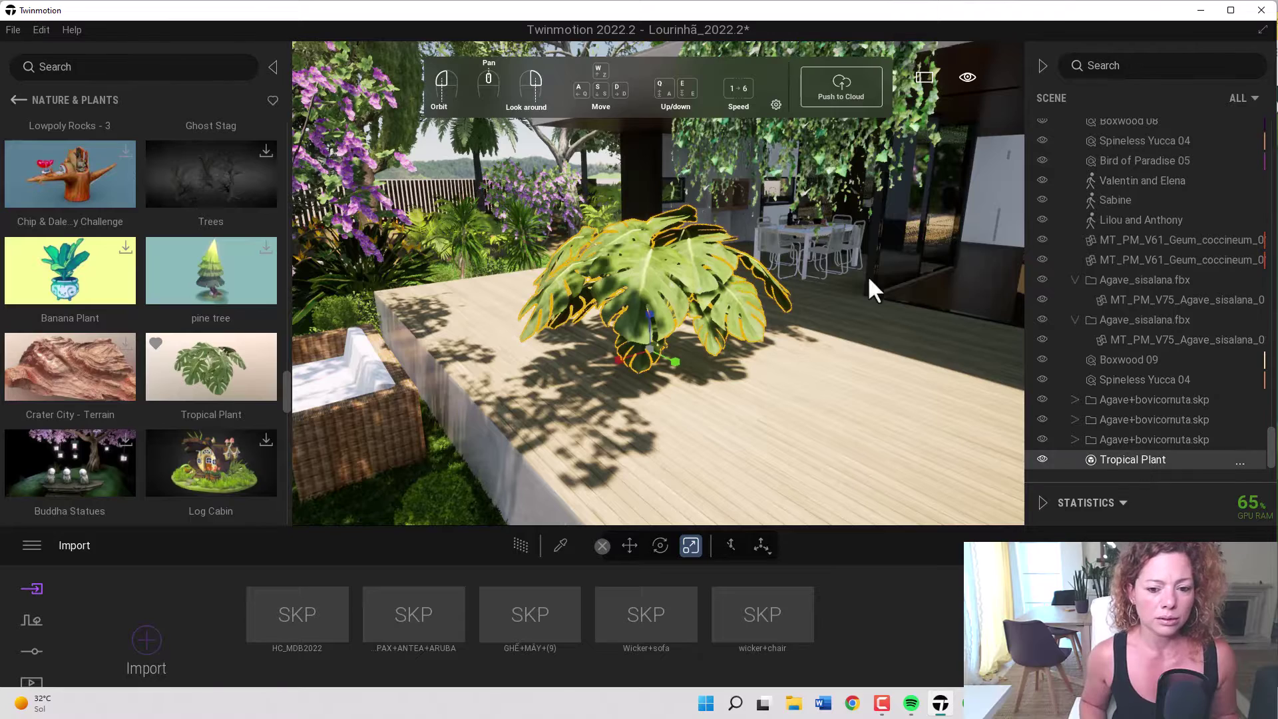
pyautogui.moveTo(651, 348); pyautogui.dragTo(652, 395)
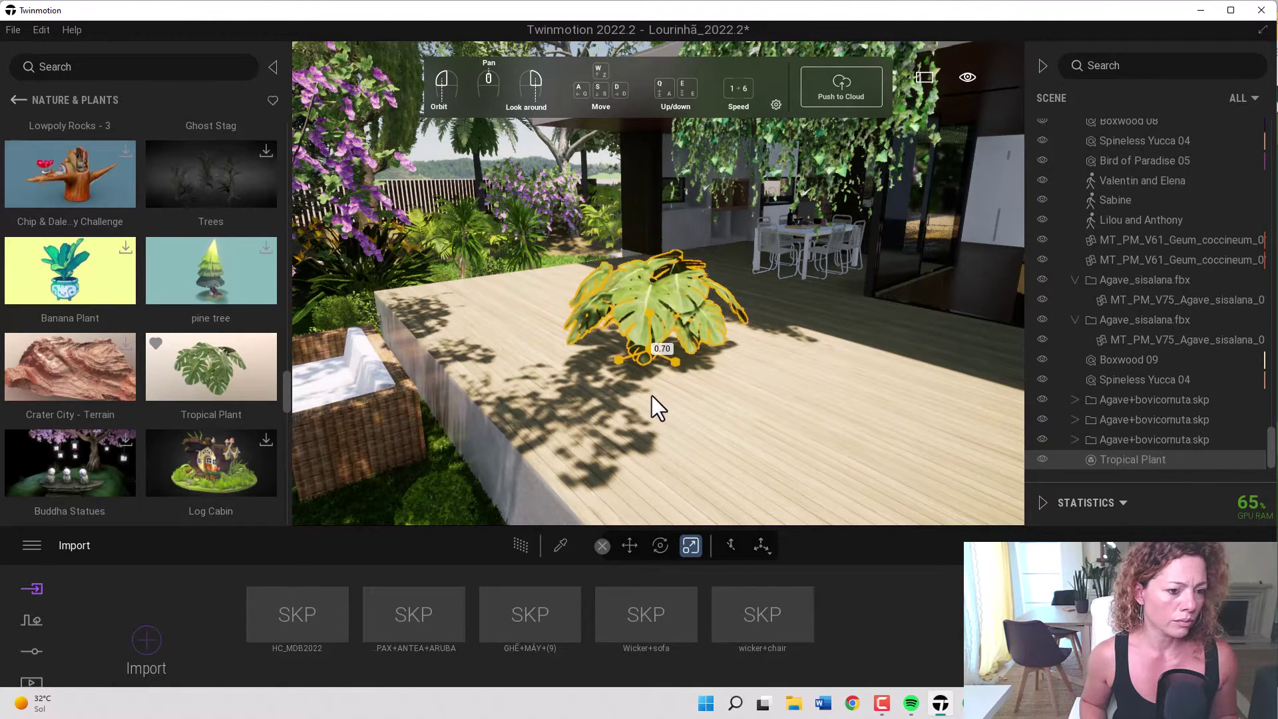
# - Examine the scaled Tropical Plant on the terrace up close and from several angles against the seating and the house
pyautogui.click(690, 359)
pyautogui.scroll(5, 633, 371)
pyautogui.scroll(-5, 636, 365)
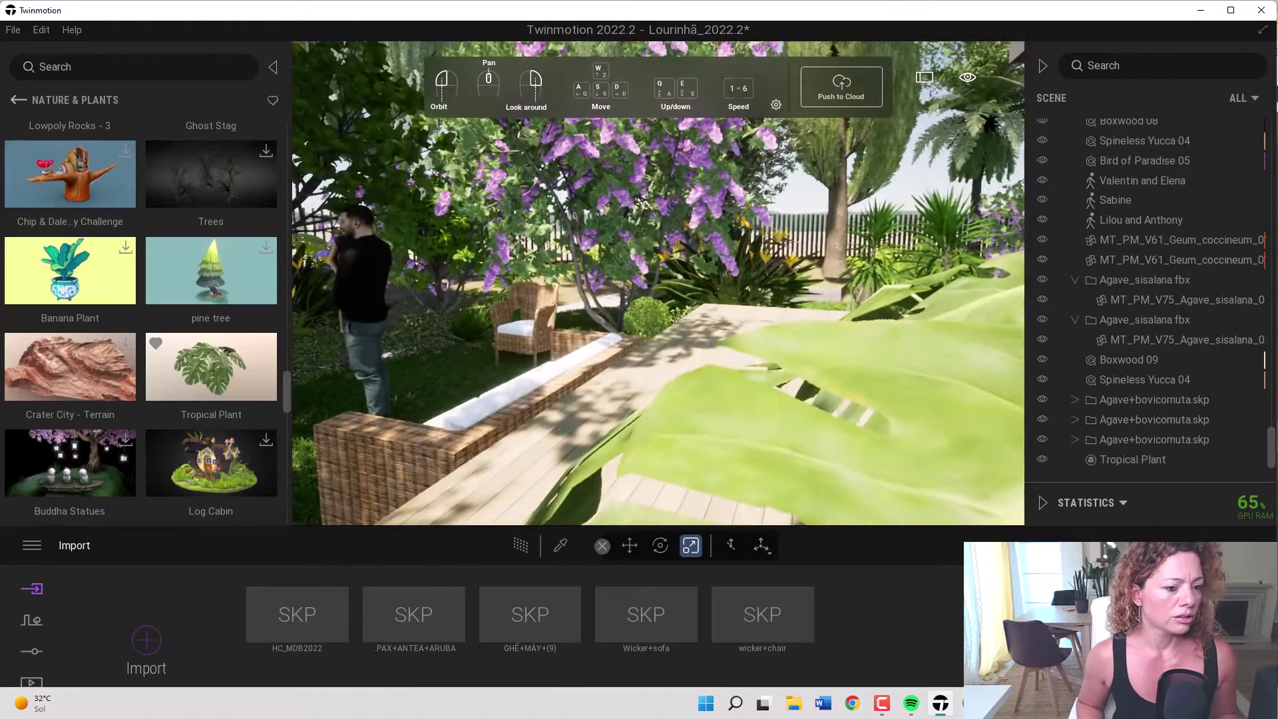
pyautogui.scroll(2, 920, 389)
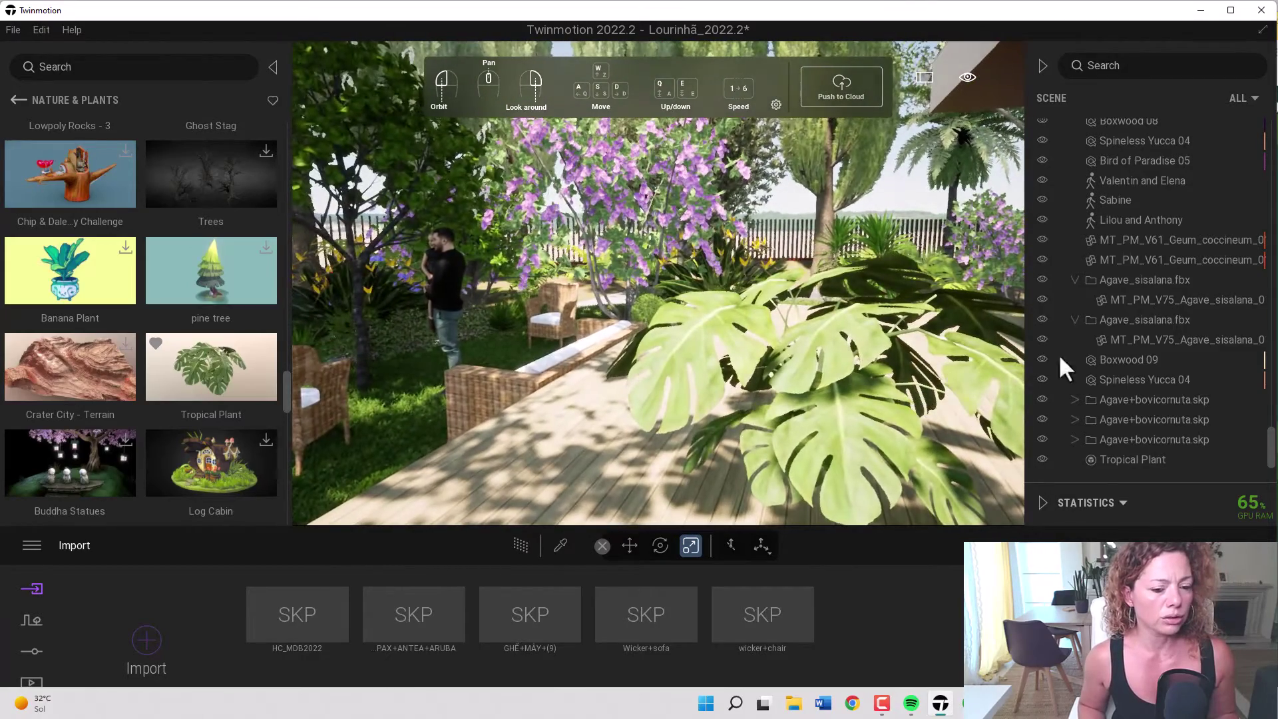
pyautogui.scroll(-2, 1059, 353)
pyautogui.scroll(2, 1033, 341)
pyautogui.scroll(3, 1021, 306)
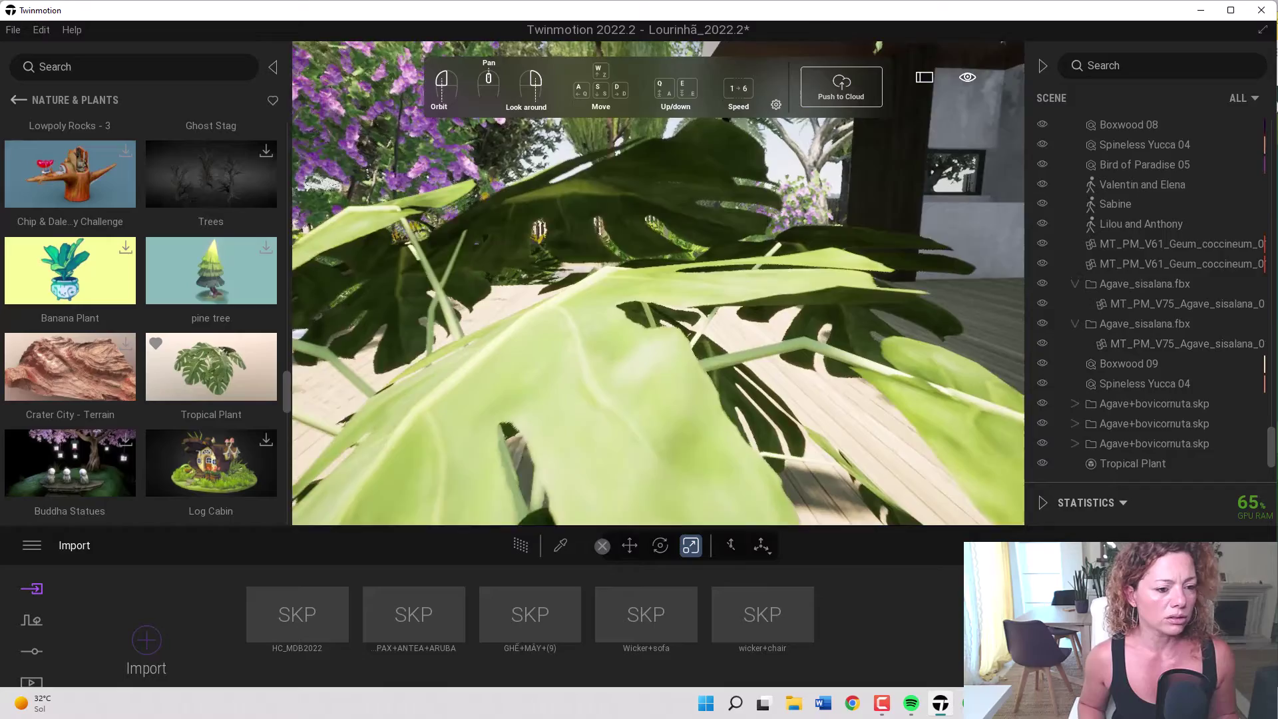
pyautogui.moveTo(865, 306); pyautogui.dragTo(1021, 293)
pyautogui.moveTo(757, 374); pyautogui.dragTo(756, 374)
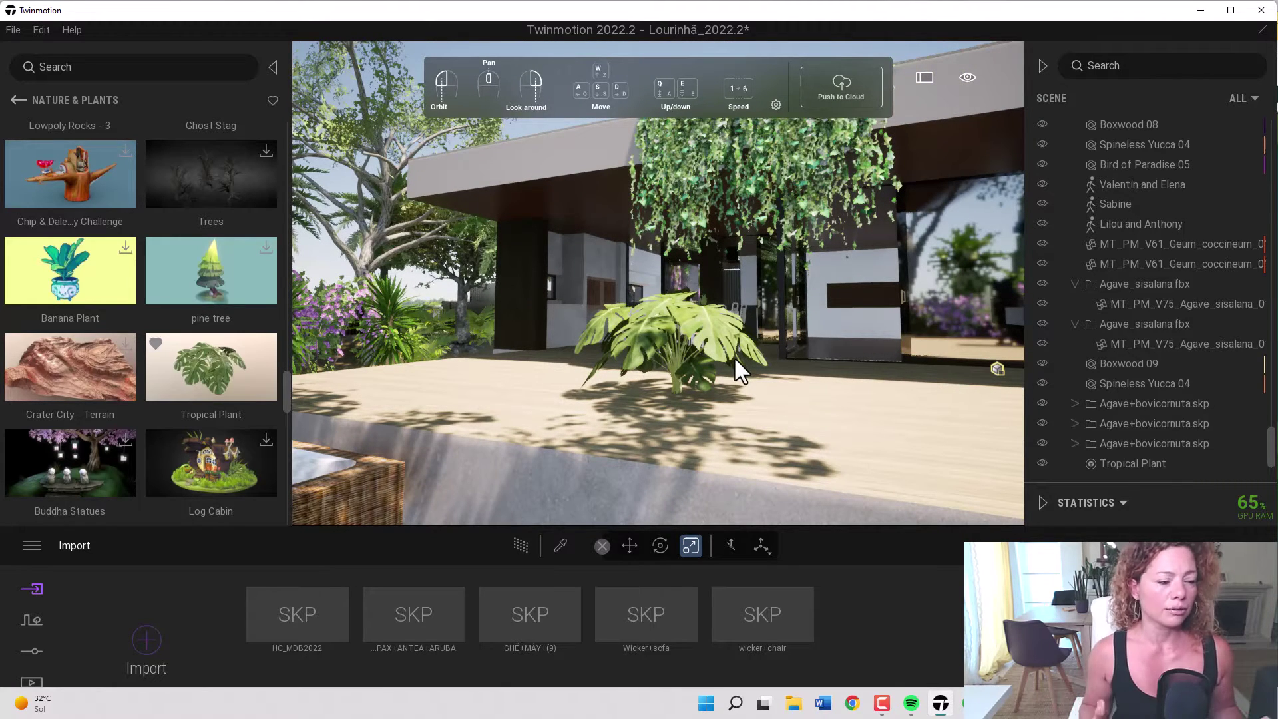
# - Mark the Tropical Plant as a favourite and check the info cards of neighbouring models such as Crater City - Terrain and Log Cabin
pyautogui.moveTo(194, 337)
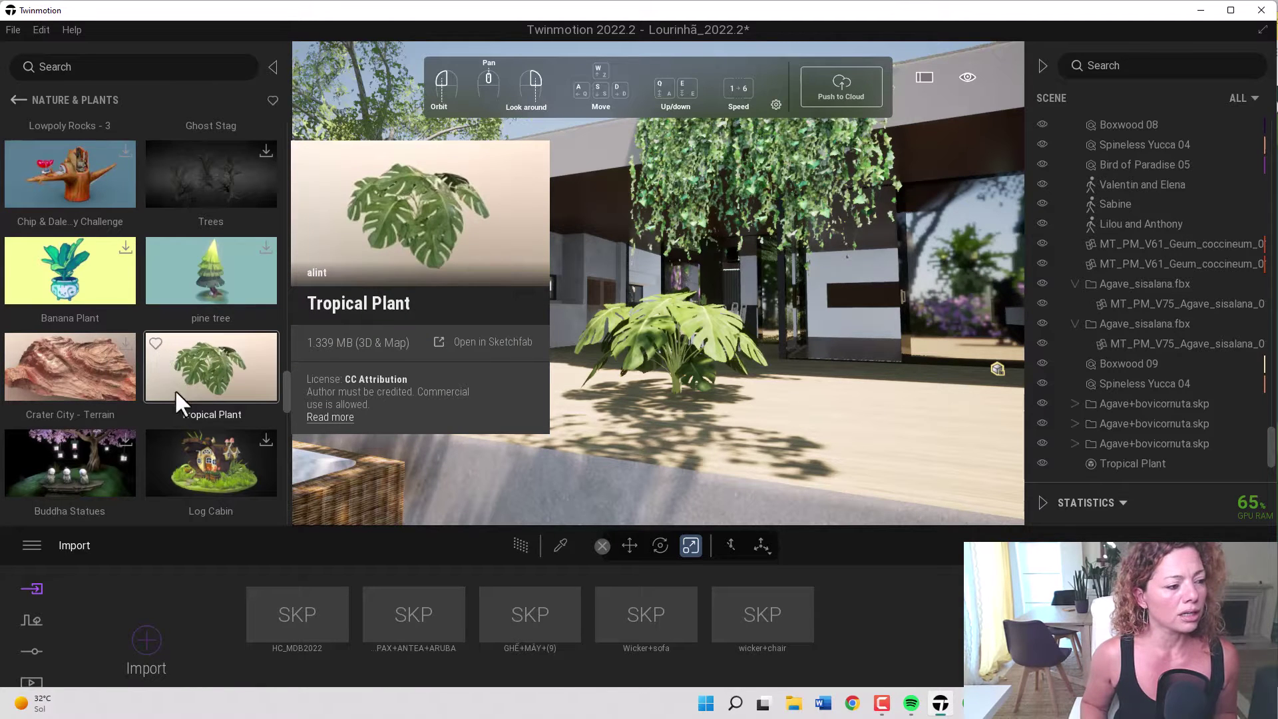
pyautogui.click(157, 345)
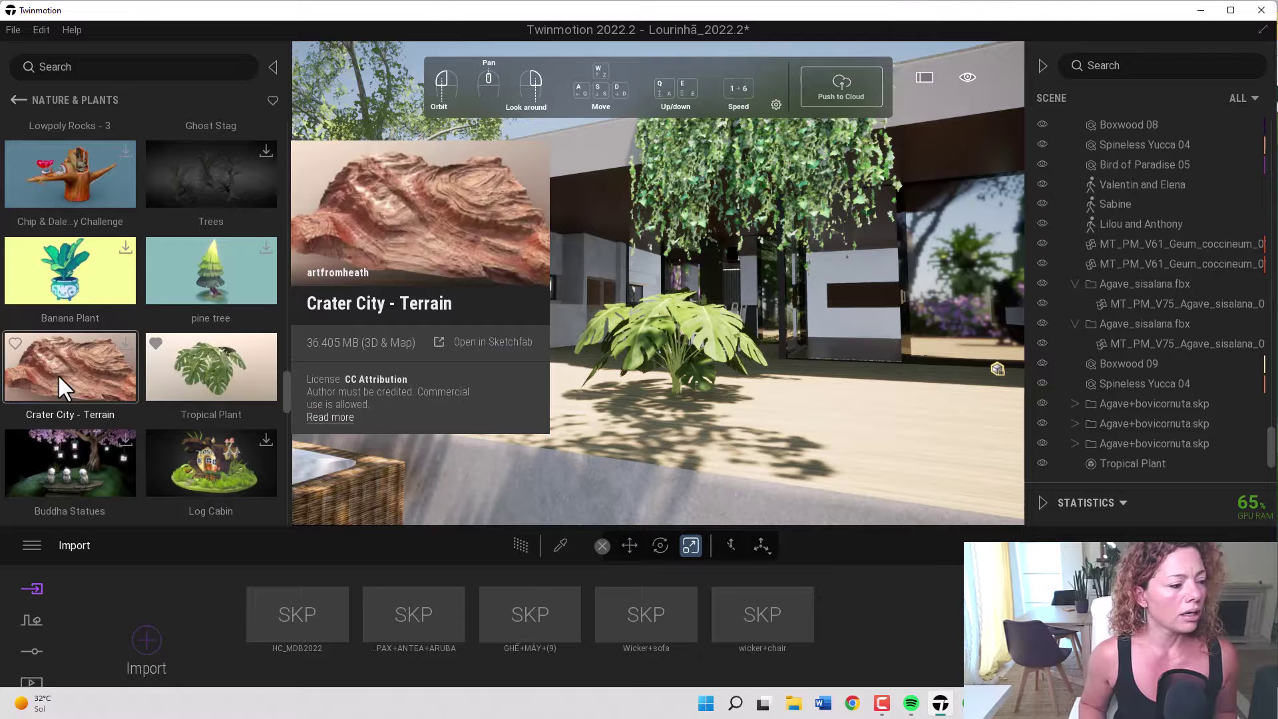
pyautogui.moveTo(231, 363)
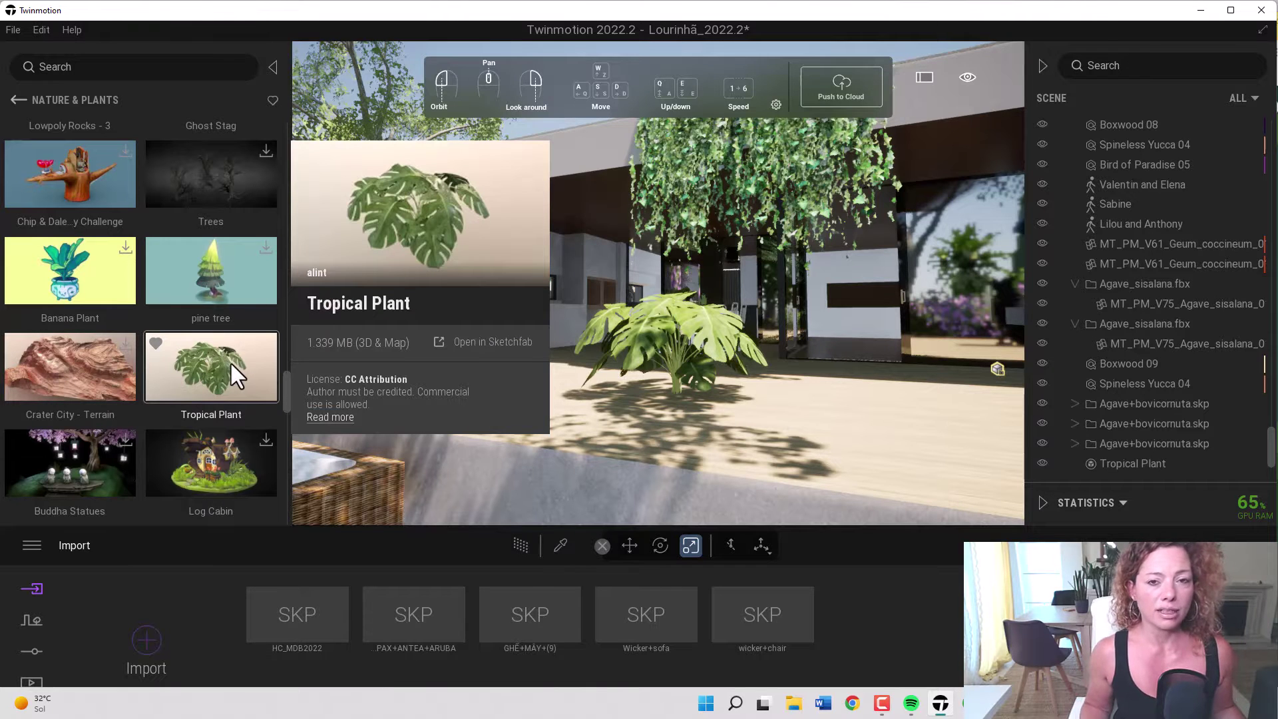
pyautogui.moveTo(197, 459)
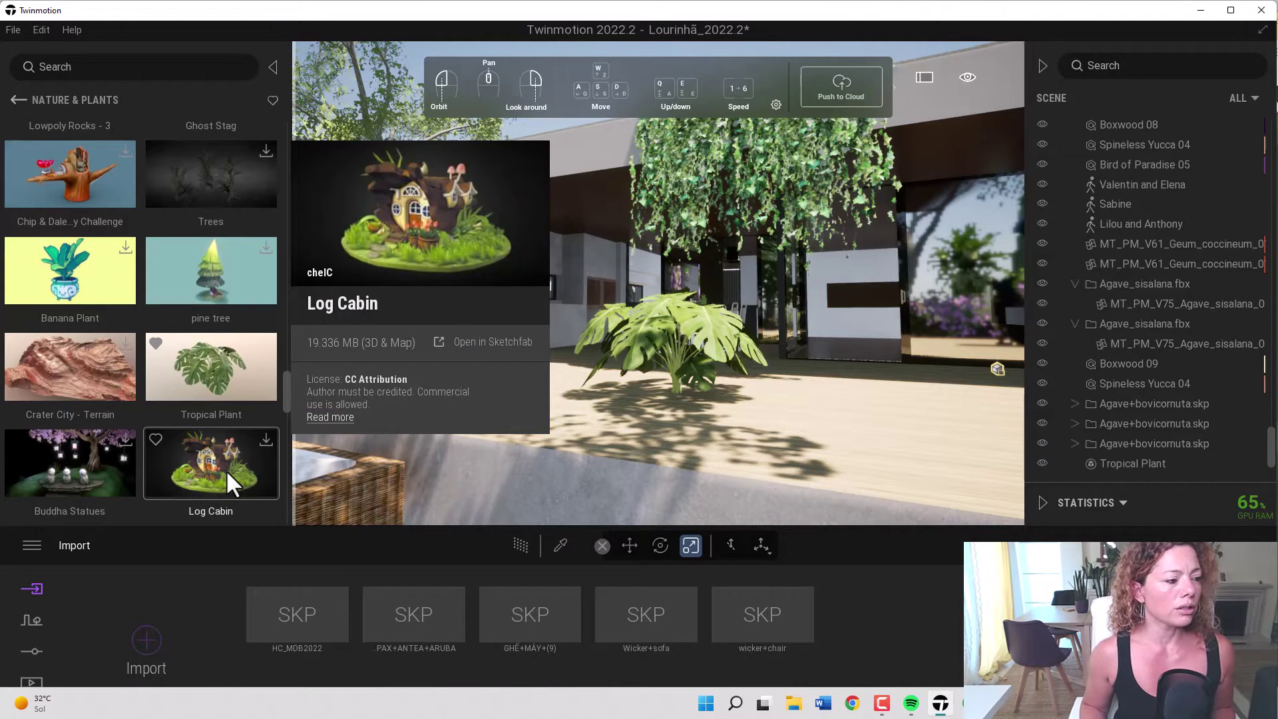
pyautogui.moveTo(111, 370)
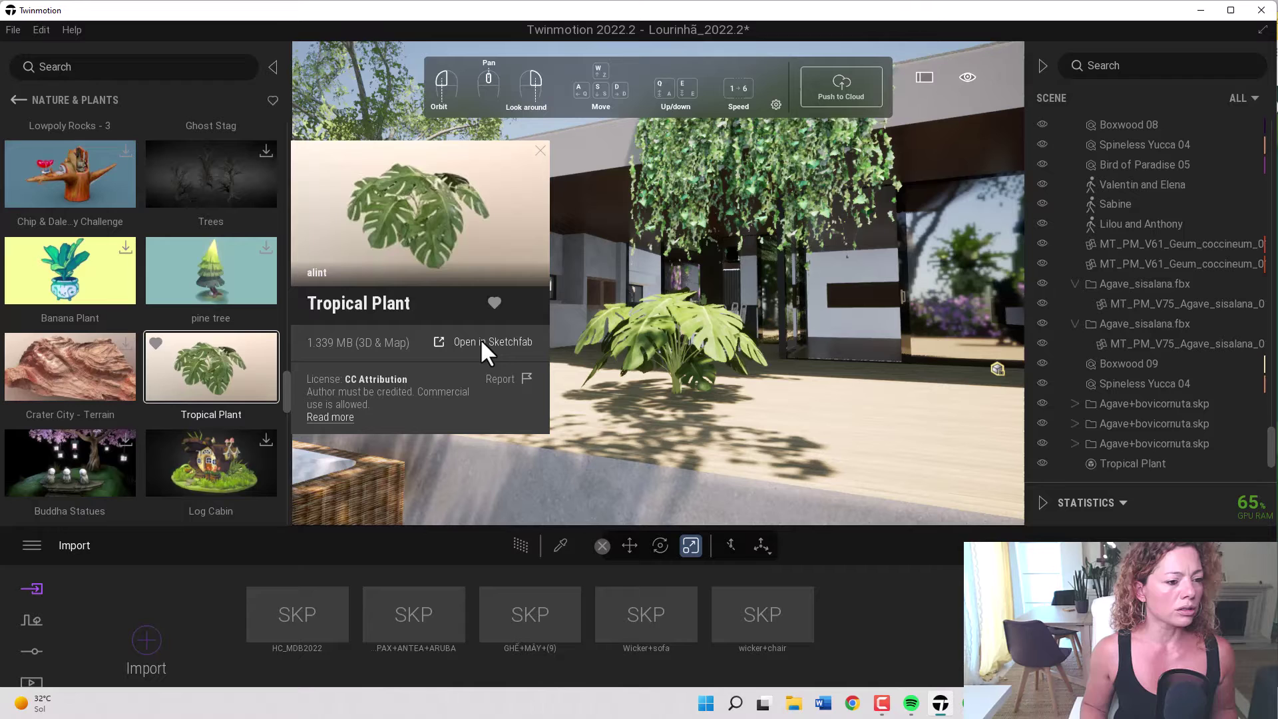
# - Open the Log Cabin model's page on Sketchfab and dismiss the browser's translation offer
pyautogui.click(194, 478)
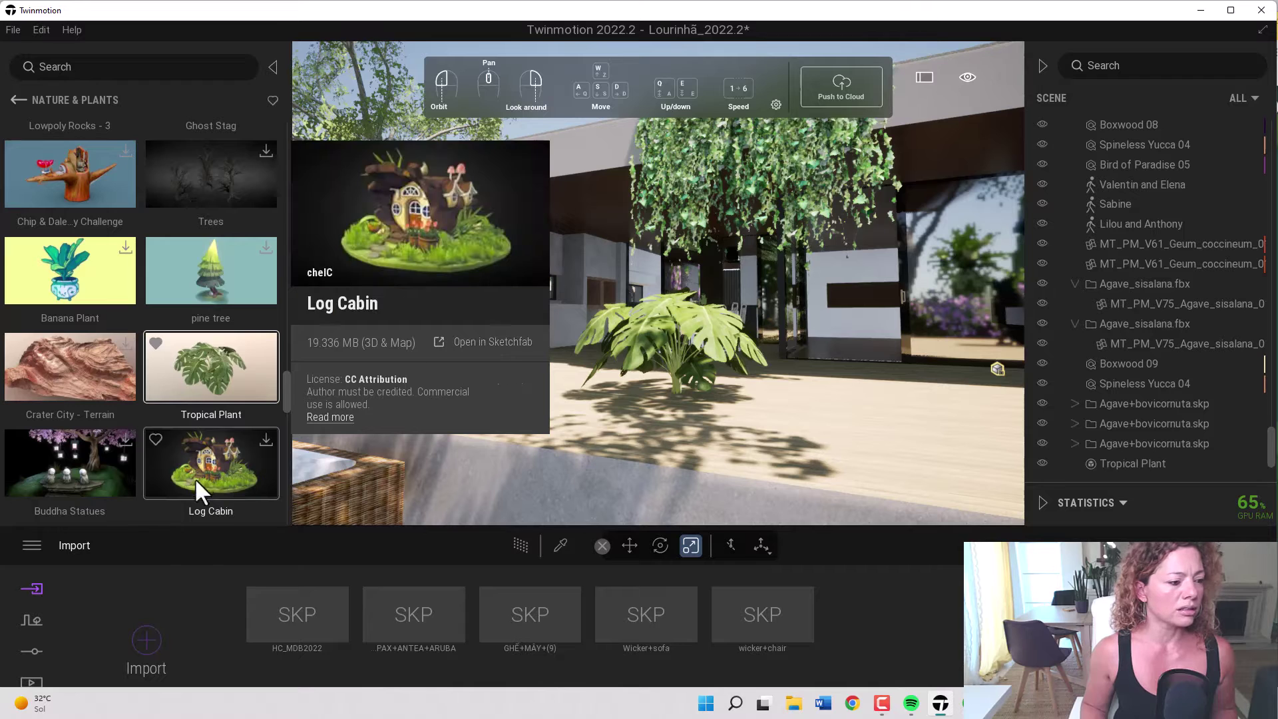
pyautogui.click(473, 341)
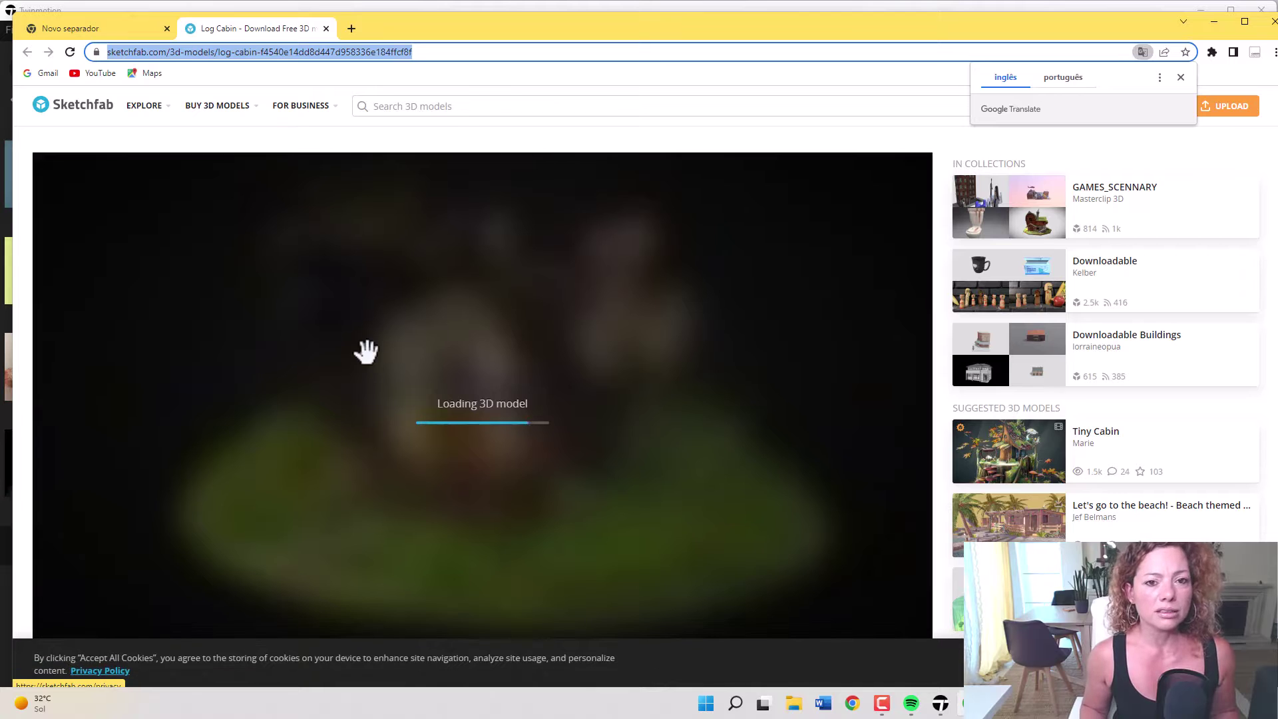
pyautogui.click(1181, 78)
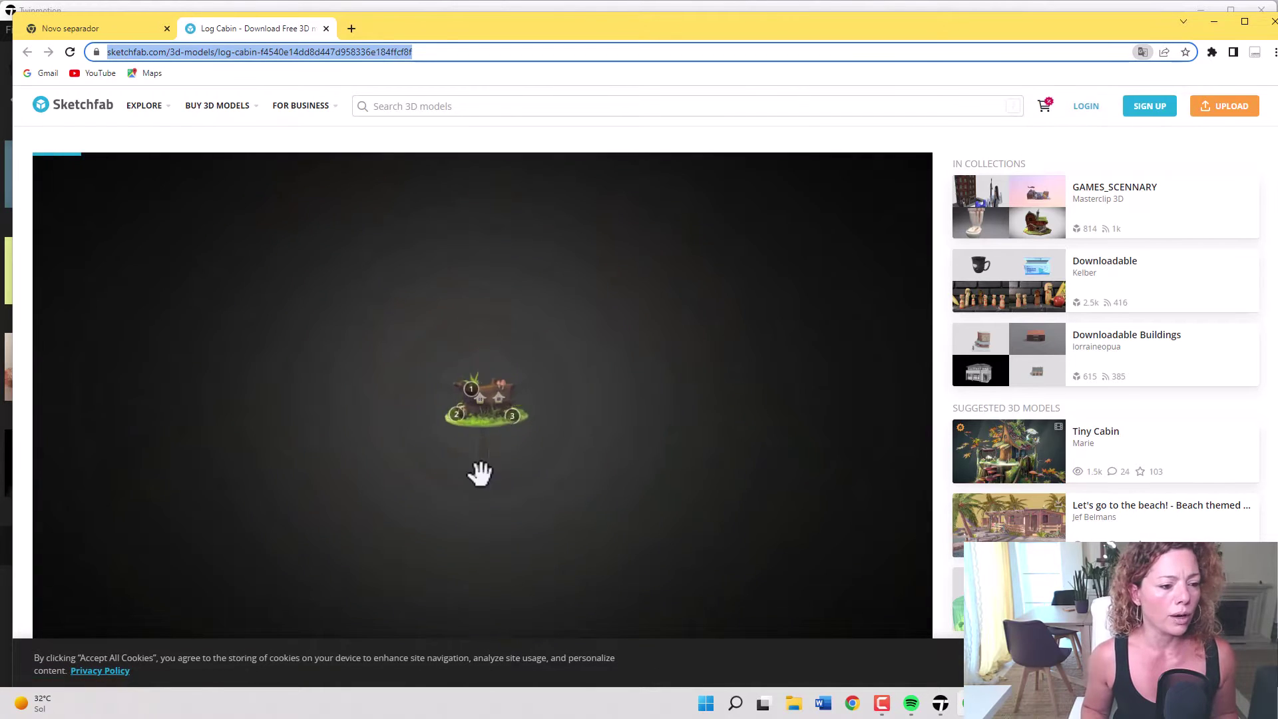
# - Examine the Log Cabin in Sketchfab's 3D viewer from above and from the front, near and far
pyautogui.moveTo(294, 437); pyautogui.dragTo(428, 357)
pyautogui.scroll(-3, 439, 424)
pyautogui.scroll(5, 434, 416)
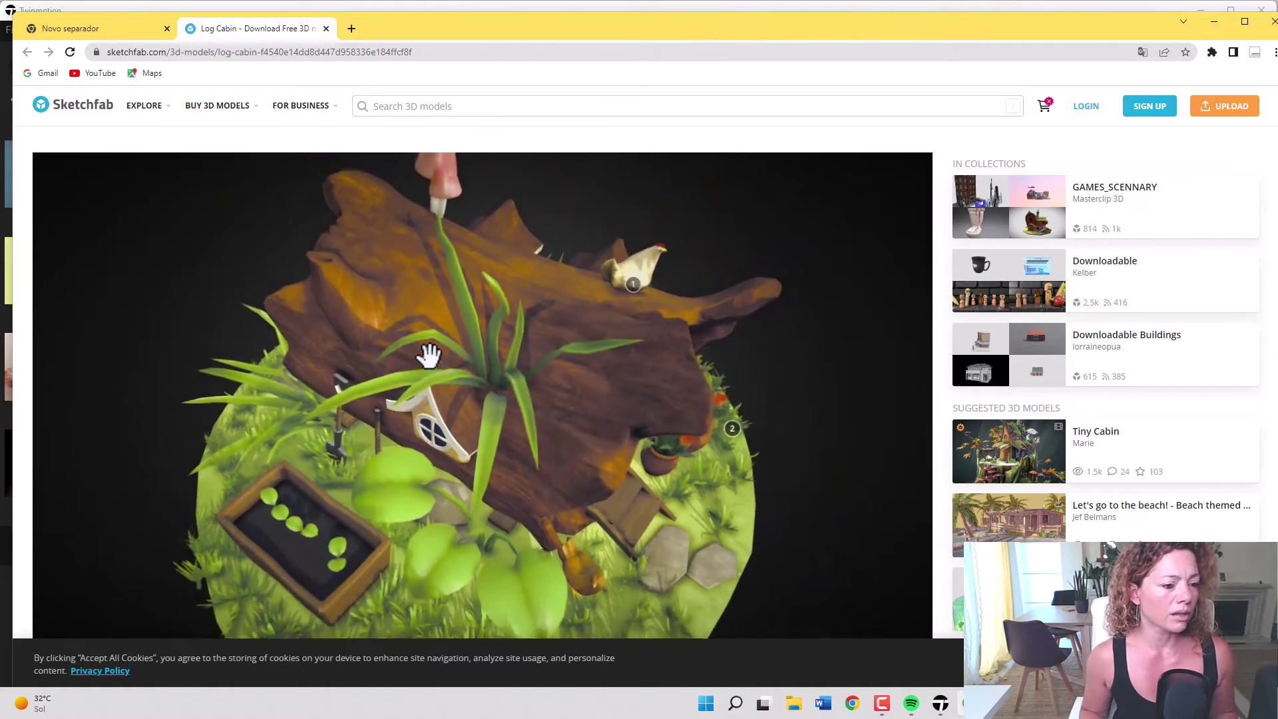
pyautogui.scroll(-3, 507, 405)
pyautogui.scroll(5, 507, 405)
pyautogui.moveTo(519, 445); pyautogui.dragTo(491, 418)
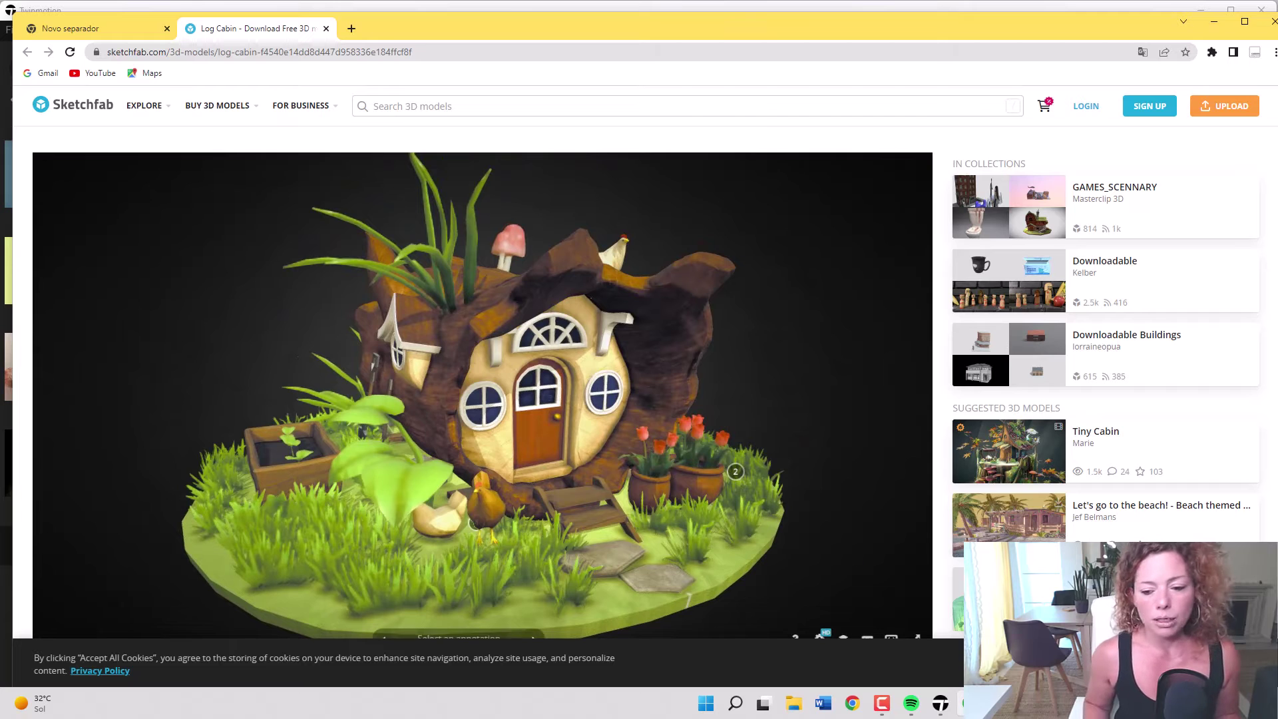
pyautogui.scroll(-2, 790, 390)
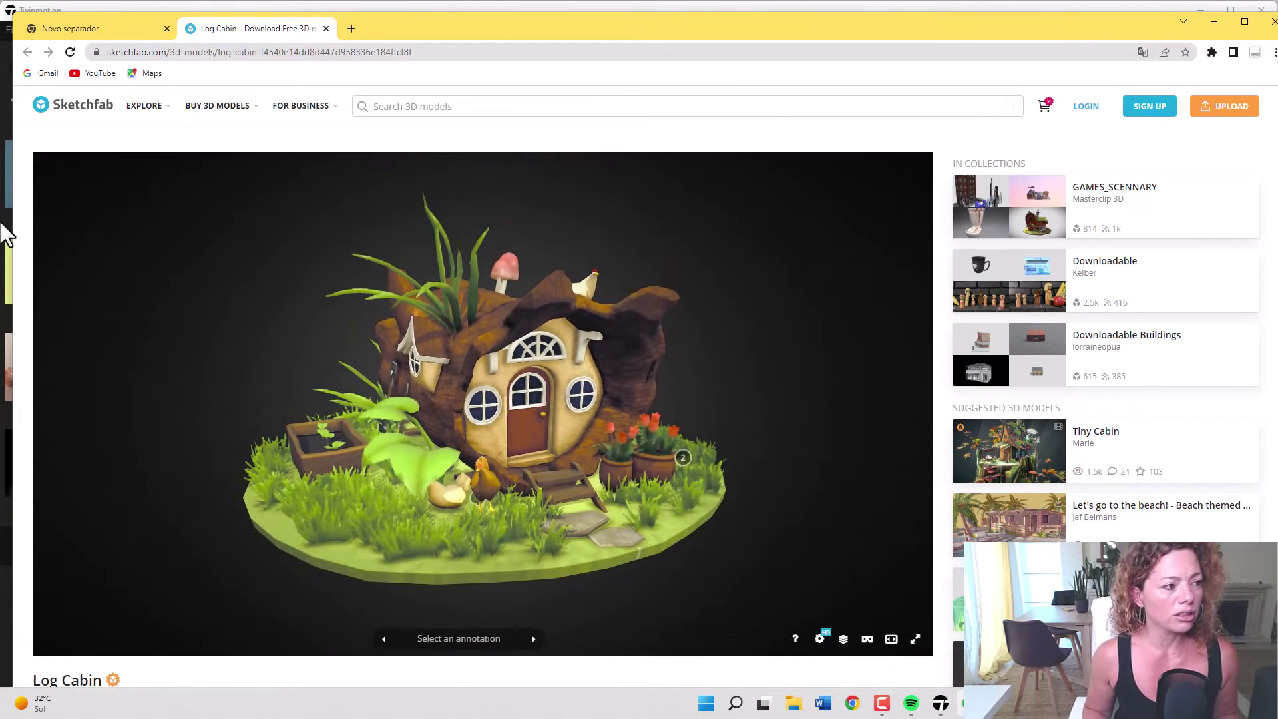
# - Go to the Sketchfab home page, look it over, and search the 3D models for "plants"
pyautogui.click(84, 107)
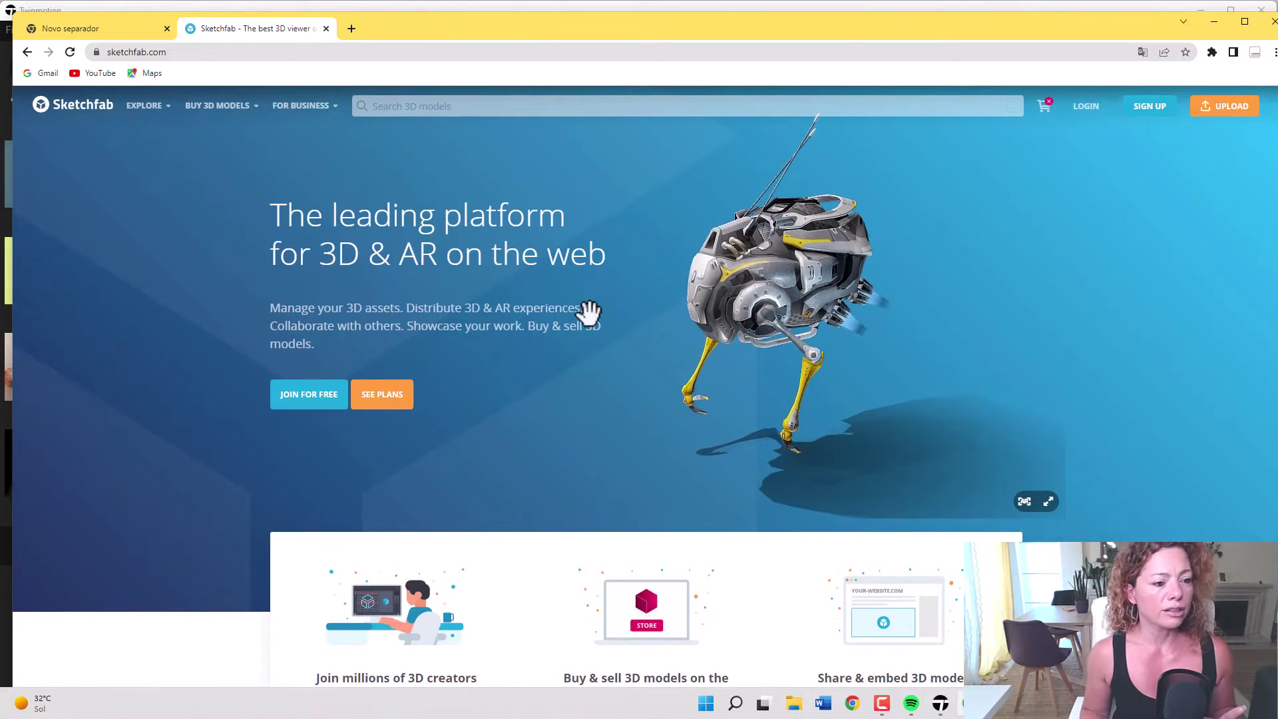
pyautogui.scroll(-4, 578, 306)
pyautogui.scroll(3, 582, 313)
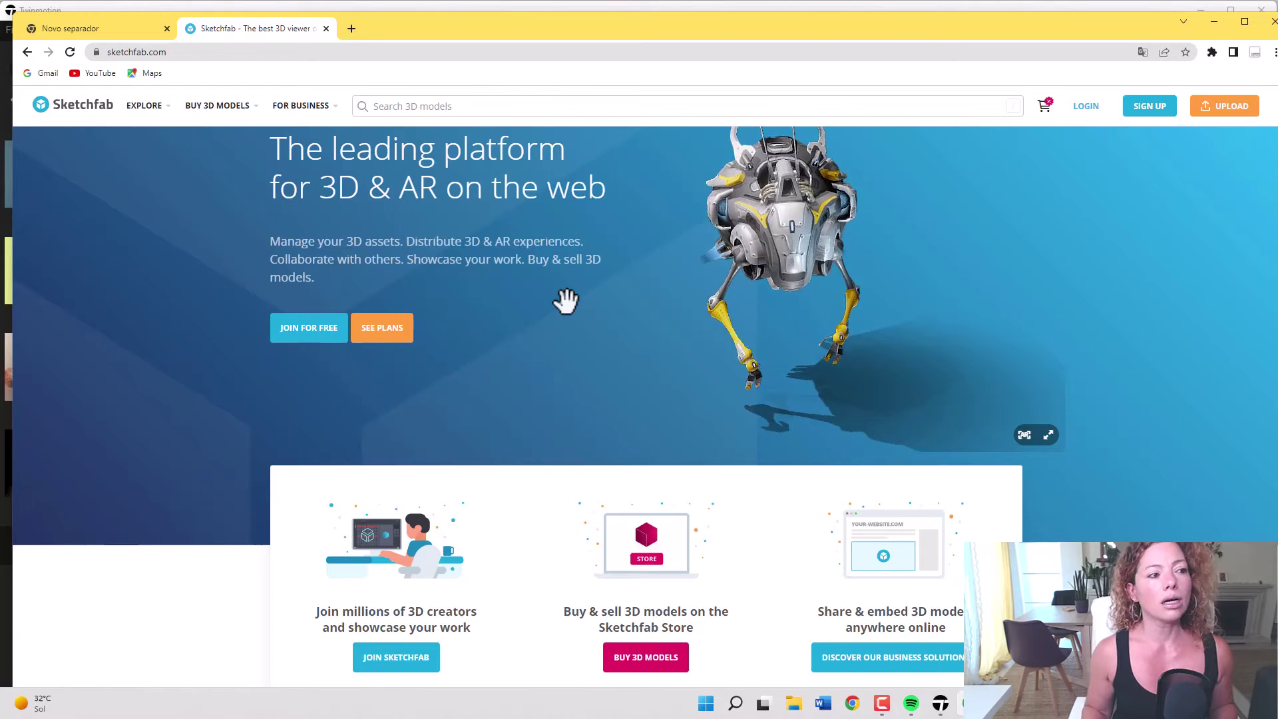
pyautogui.click(412, 105)
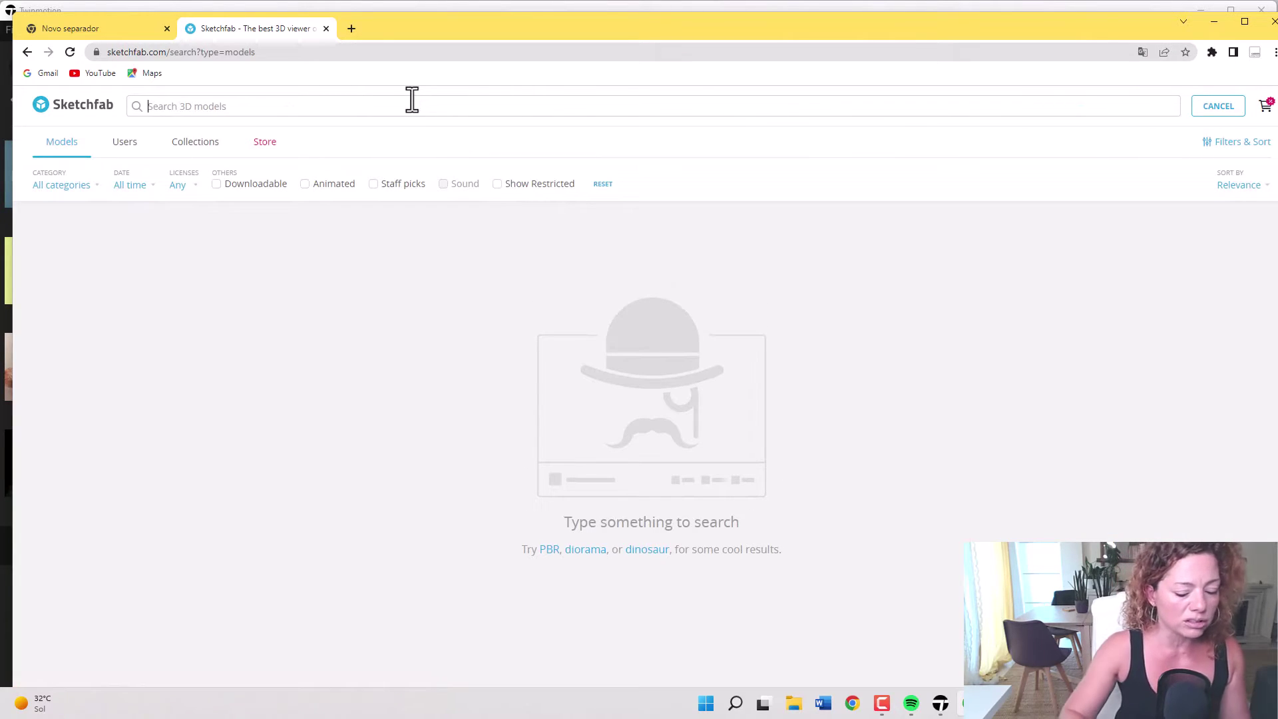
pyautogui.write('plants')
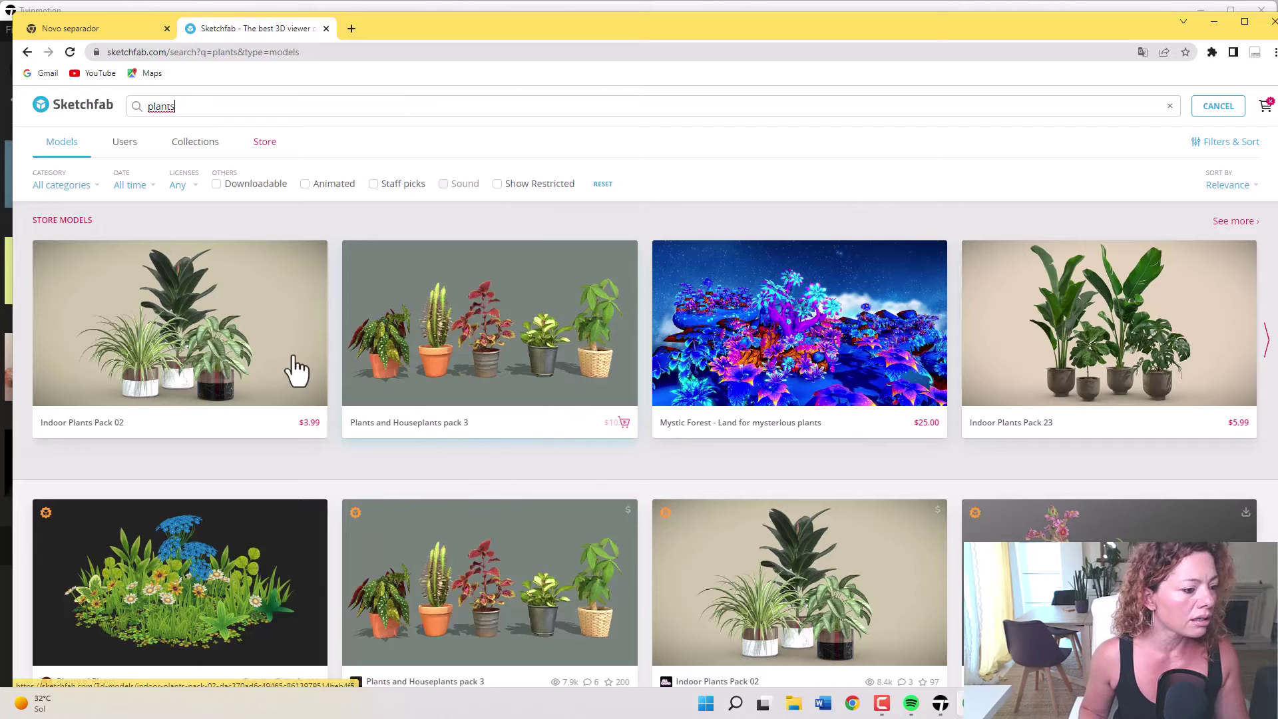
# - Look through the plant models found on Sketchfab and open Indoor Plants Pack 23
pyautogui.scroll(-1, 537, 145)
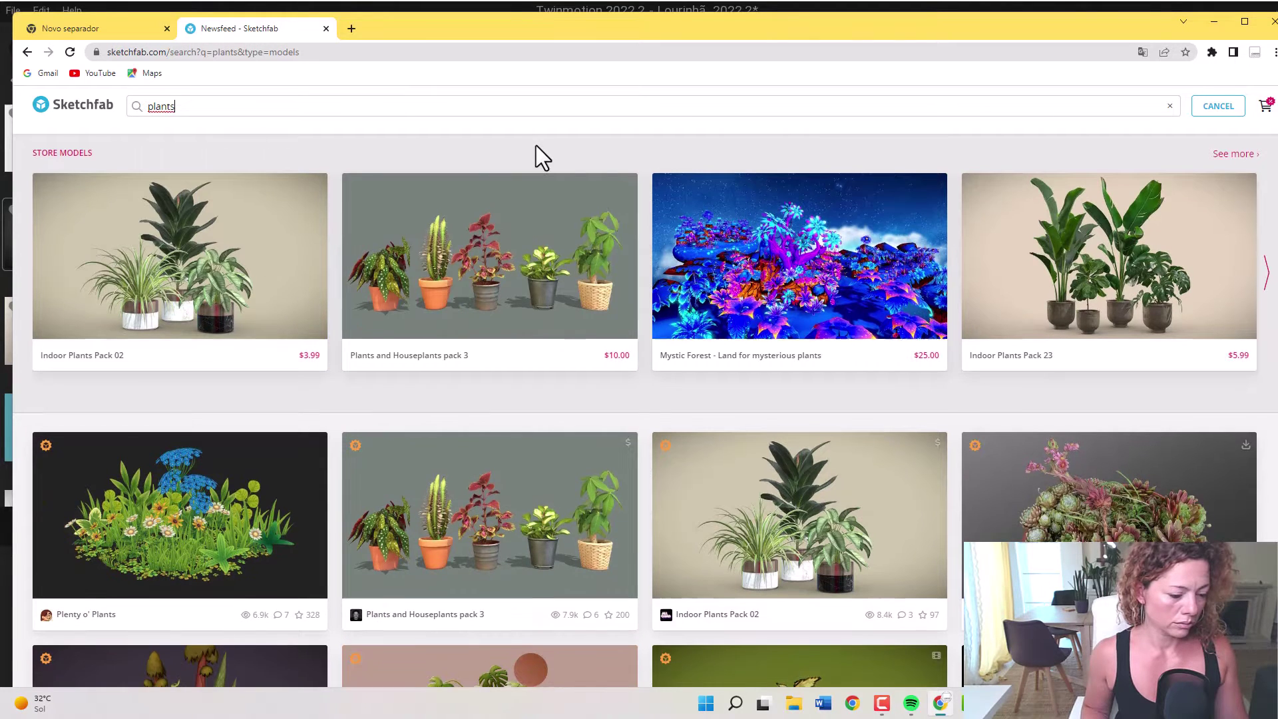
pyautogui.scroll(-3, 537, 145)
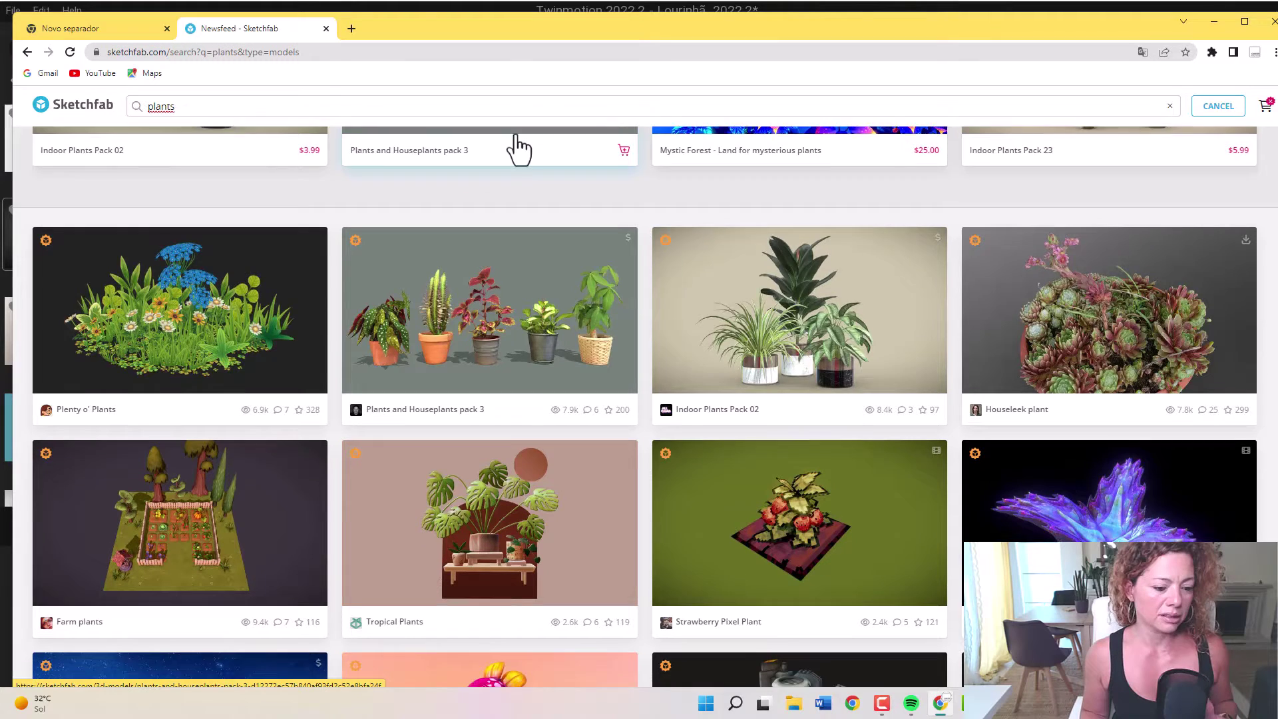
pyautogui.scroll(-8, 517, 148)
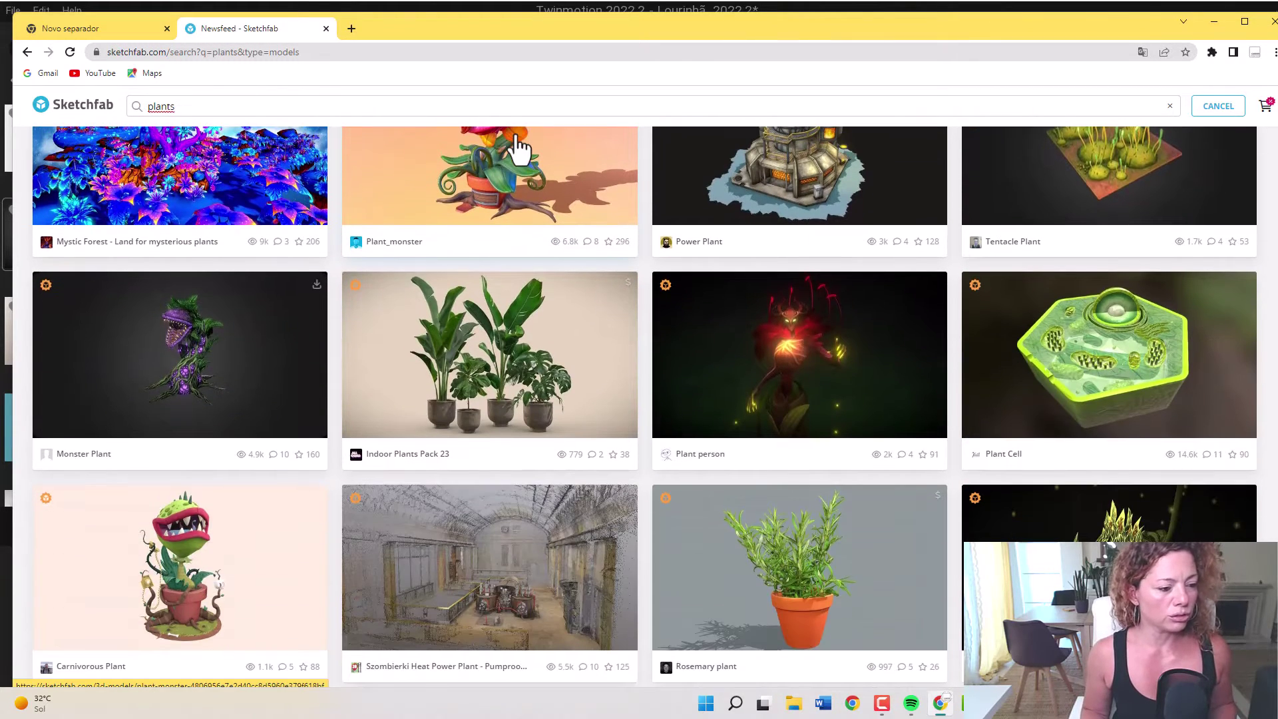
pyautogui.click(533, 424)
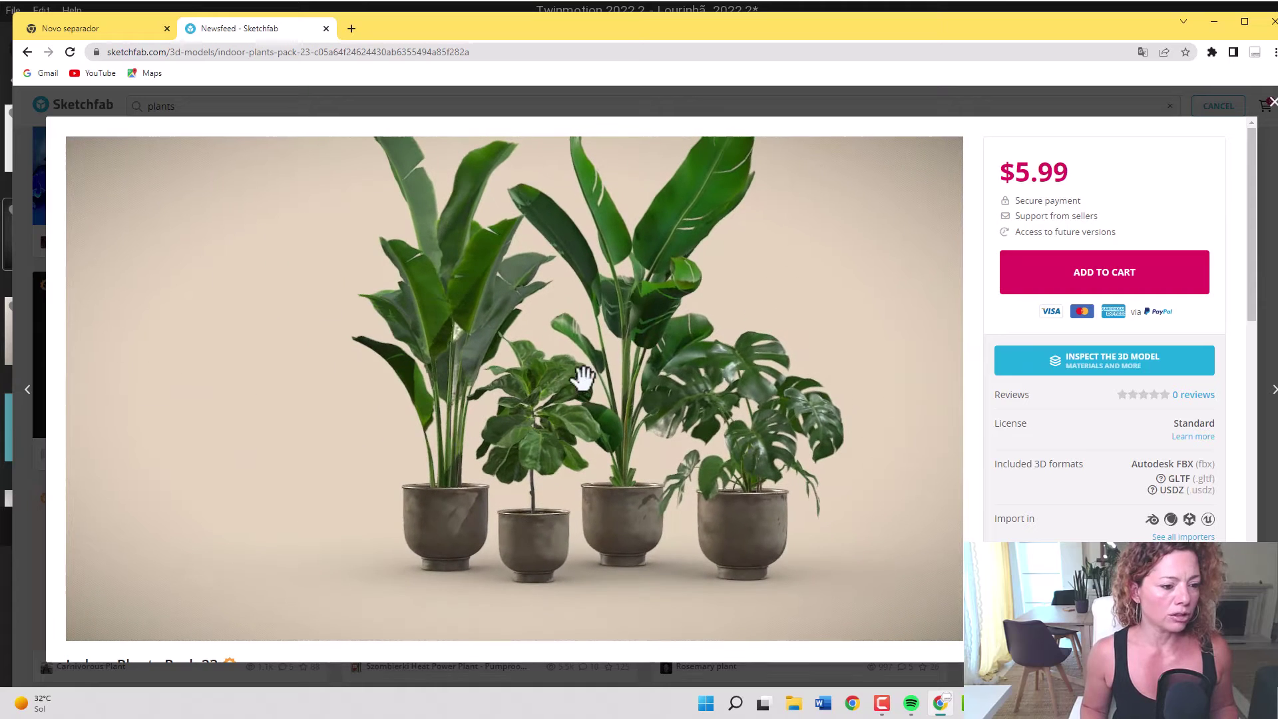
# - Inspect Indoor Plants Pack 23 in the 3D viewer and read its licence, included formats, download size and geometry details
pyautogui.moveTo(571, 328)
pyautogui.mouseDown()
pyautogui.moveTo(513, 408)
pyautogui.moveTo(463, 300)
pyautogui.mouseUp()
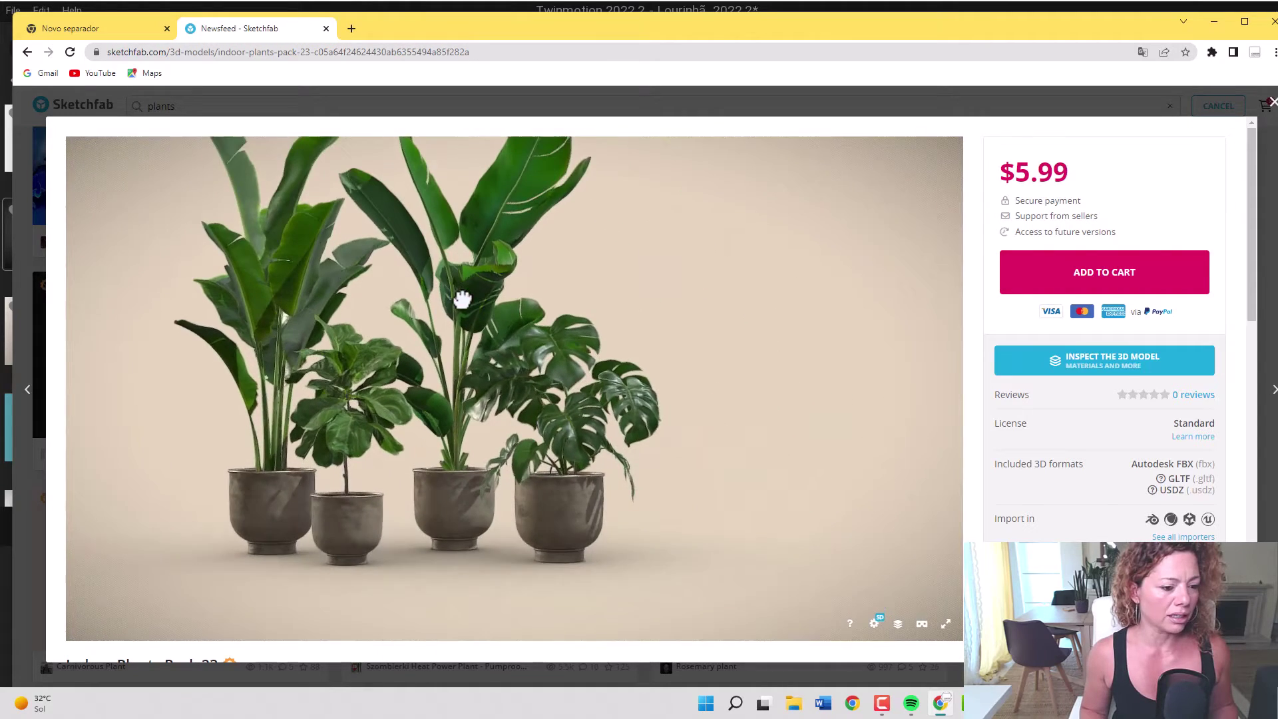
pyautogui.scroll(3, 466, 306)
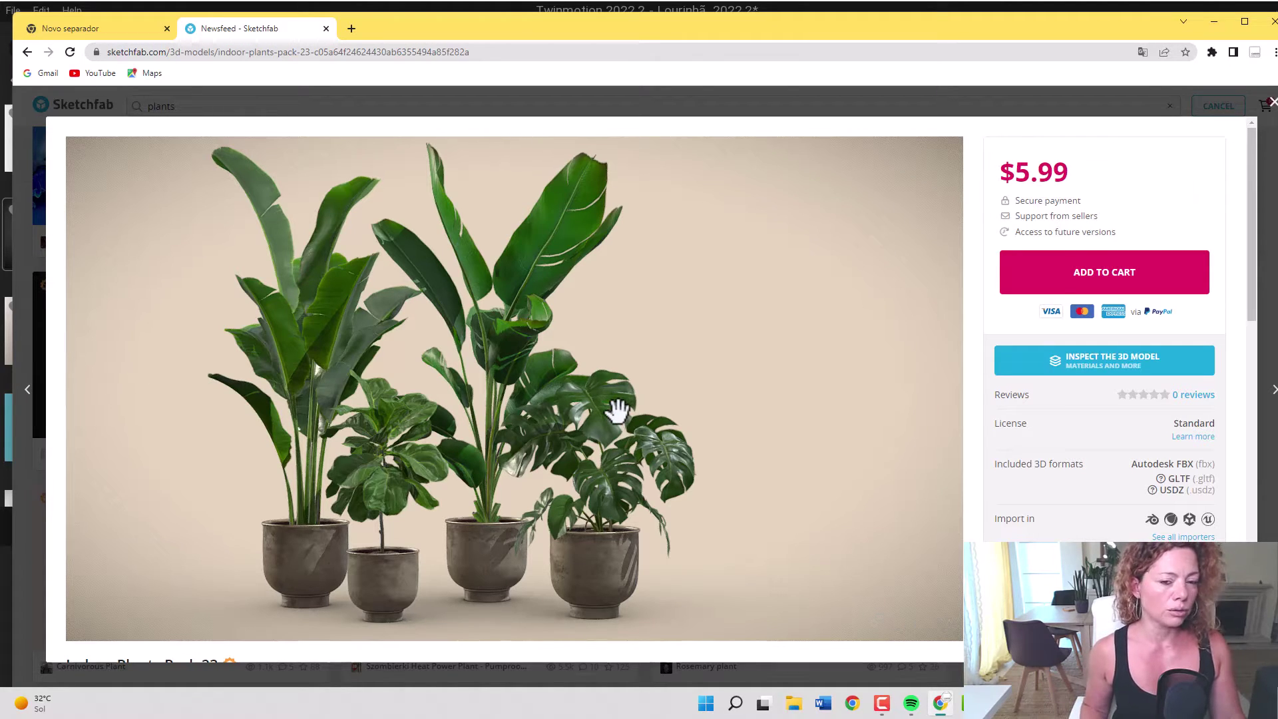
pyautogui.moveTo(522, 402); pyautogui.dragTo(519, 380)
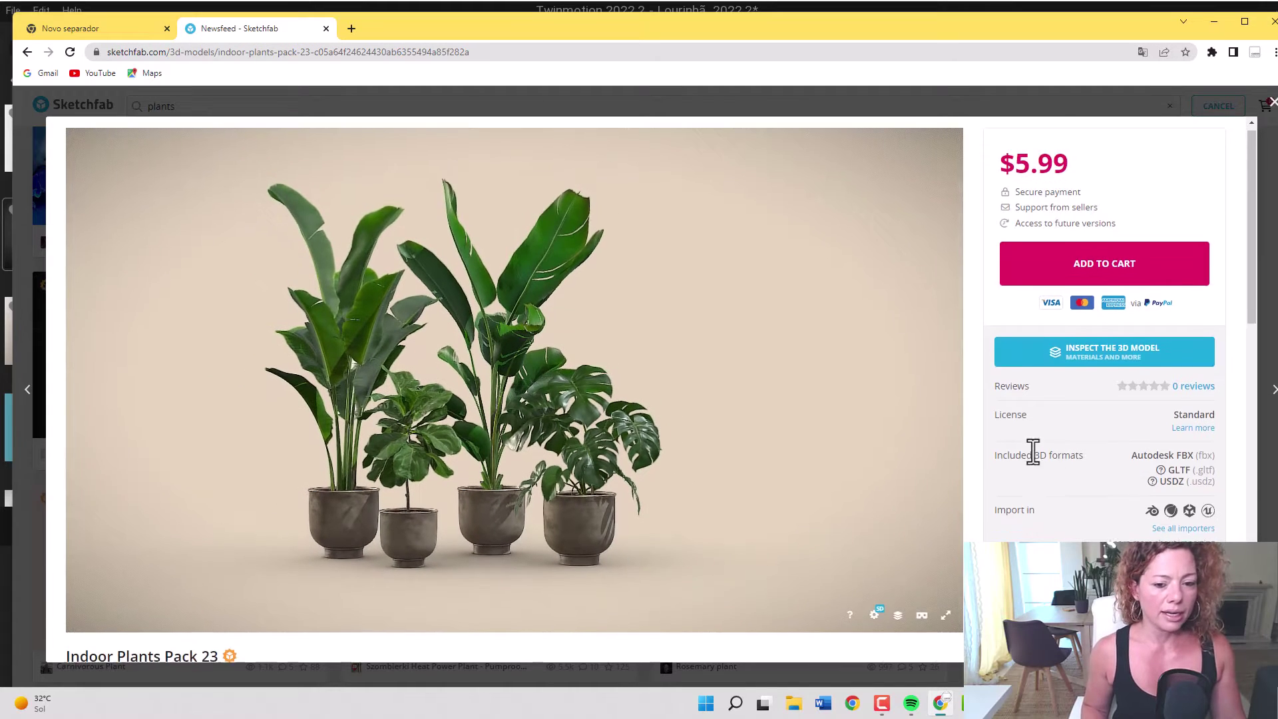
pyautogui.scroll(-3, 1035, 450)
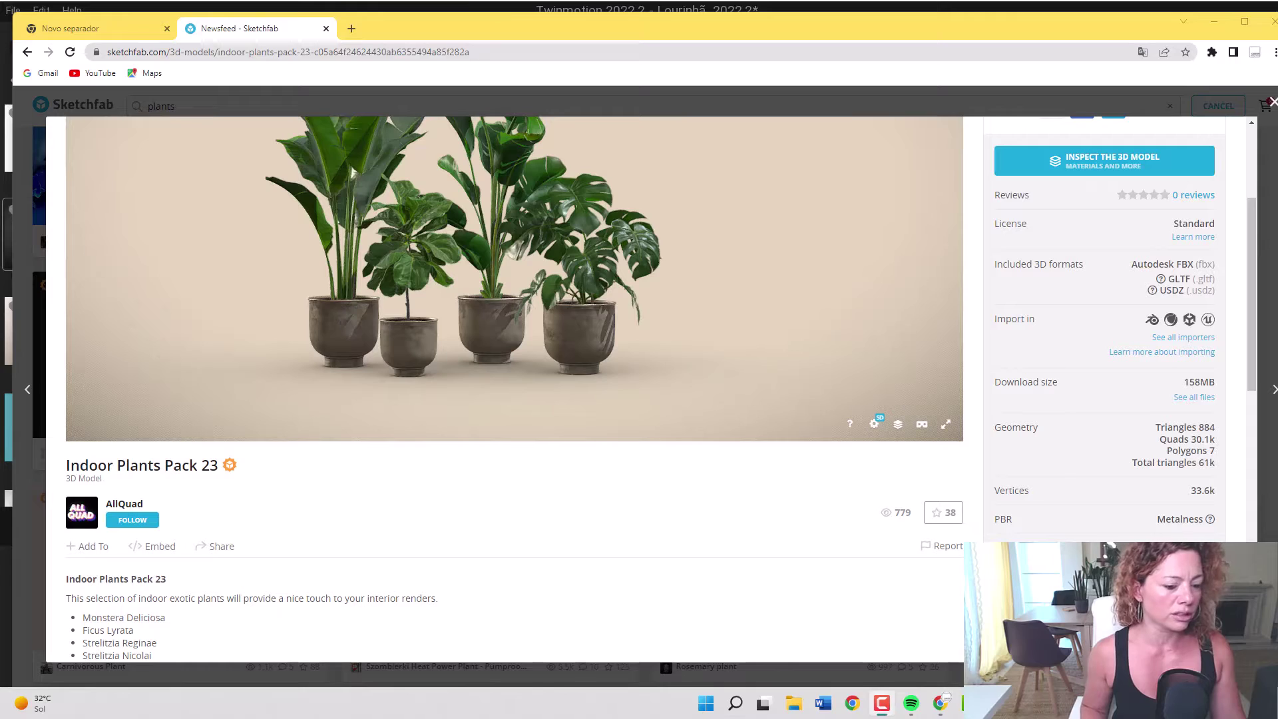
# - Switch to Twinmotion, search Nature & Plants for "inddor plants pack 23", and strip the search tags back to Plants only
pyautogui.hotkey('alt', 'Tab')
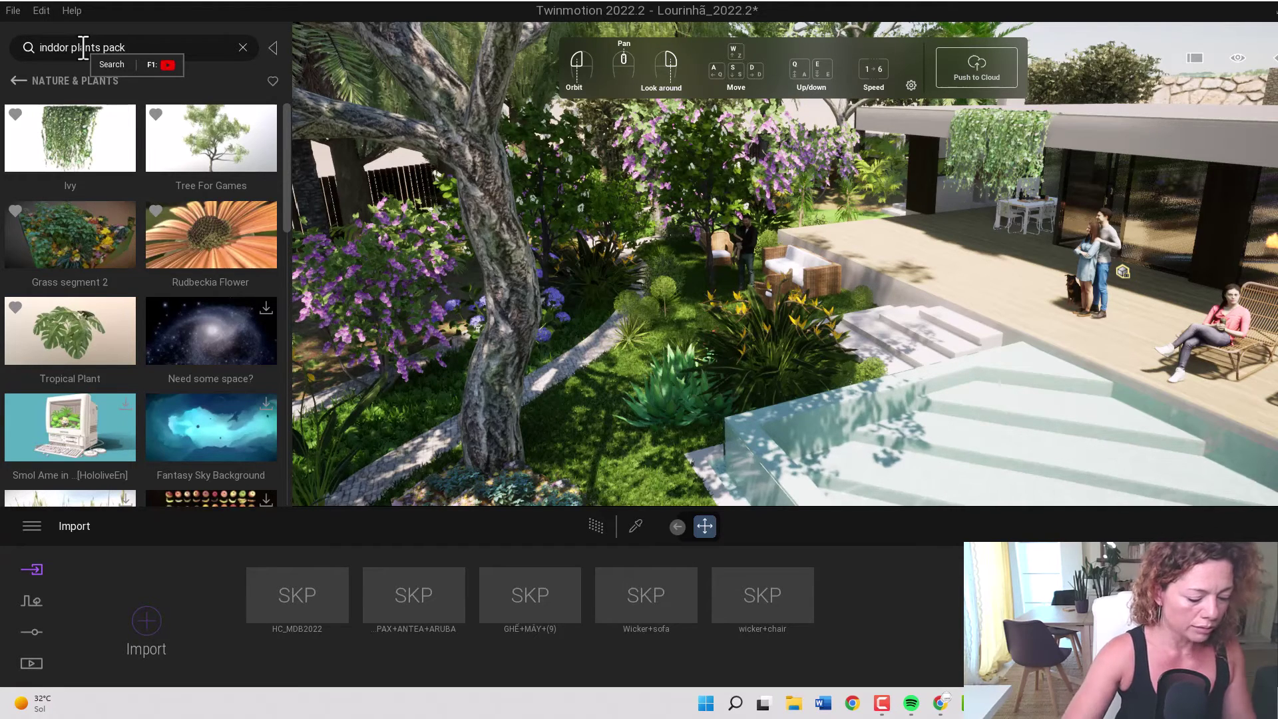
pyautogui.press('Return')
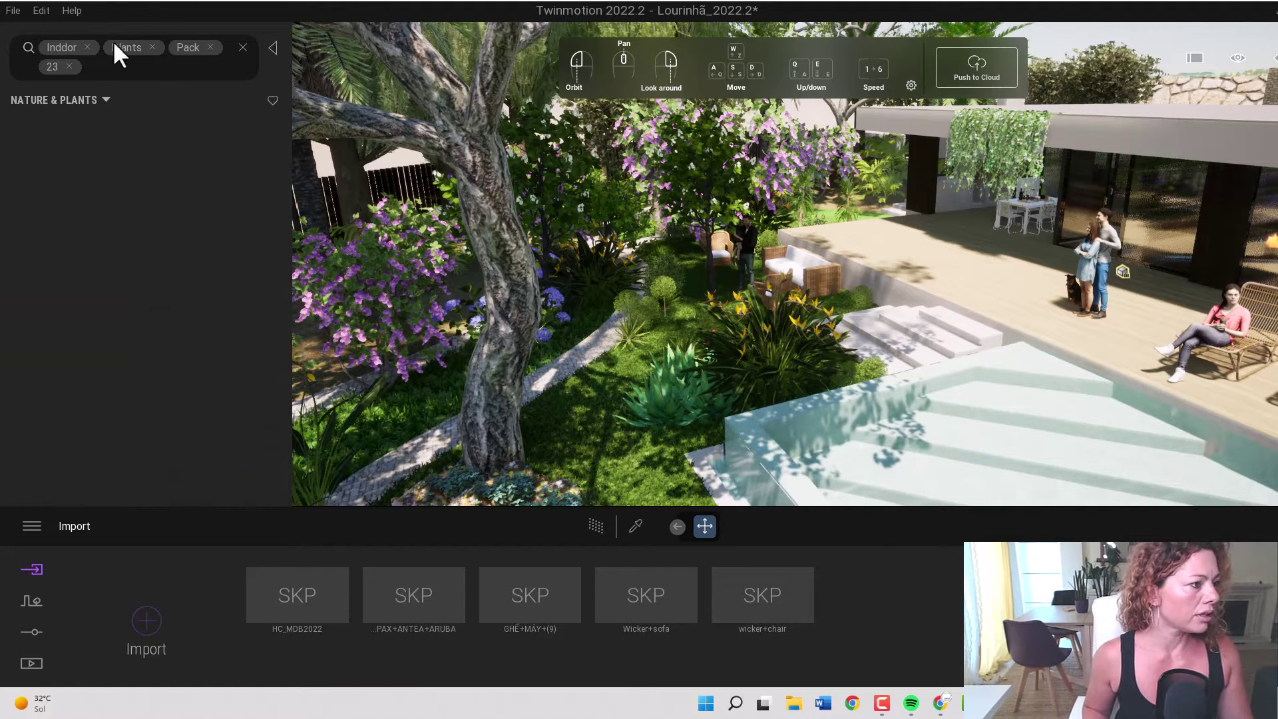
pyautogui.click(75, 67)
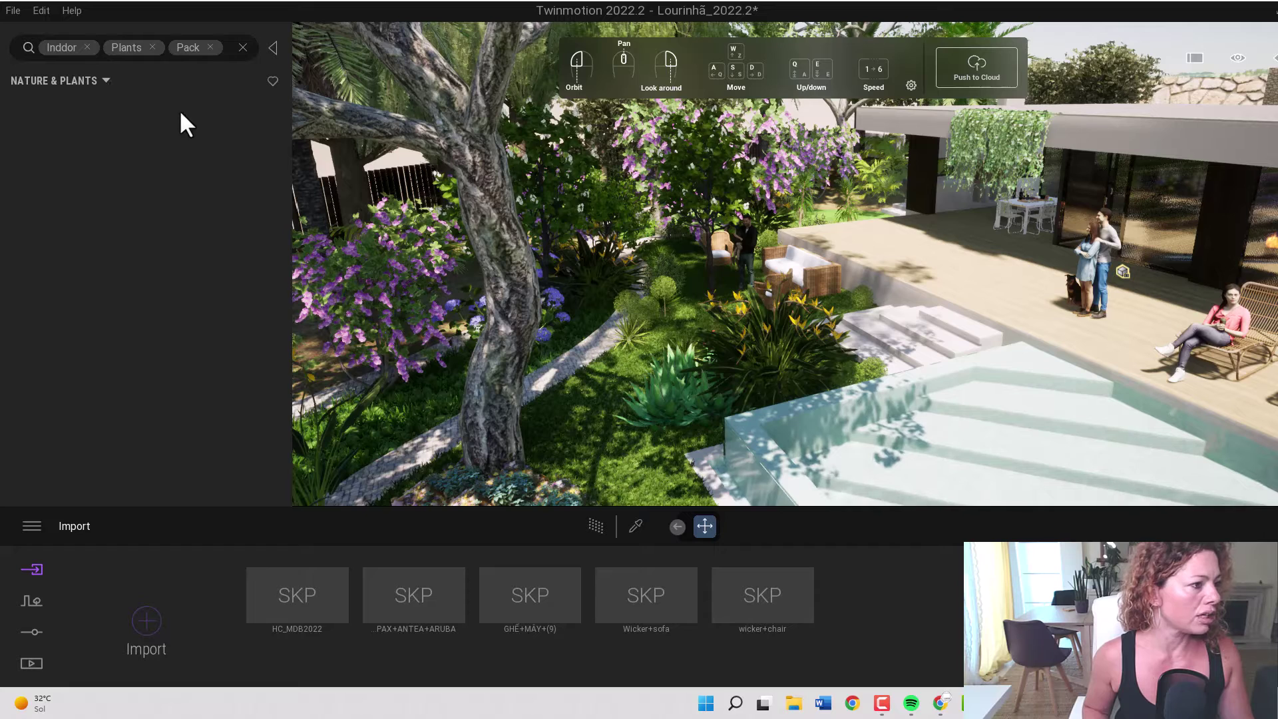
pyautogui.click(211, 47)
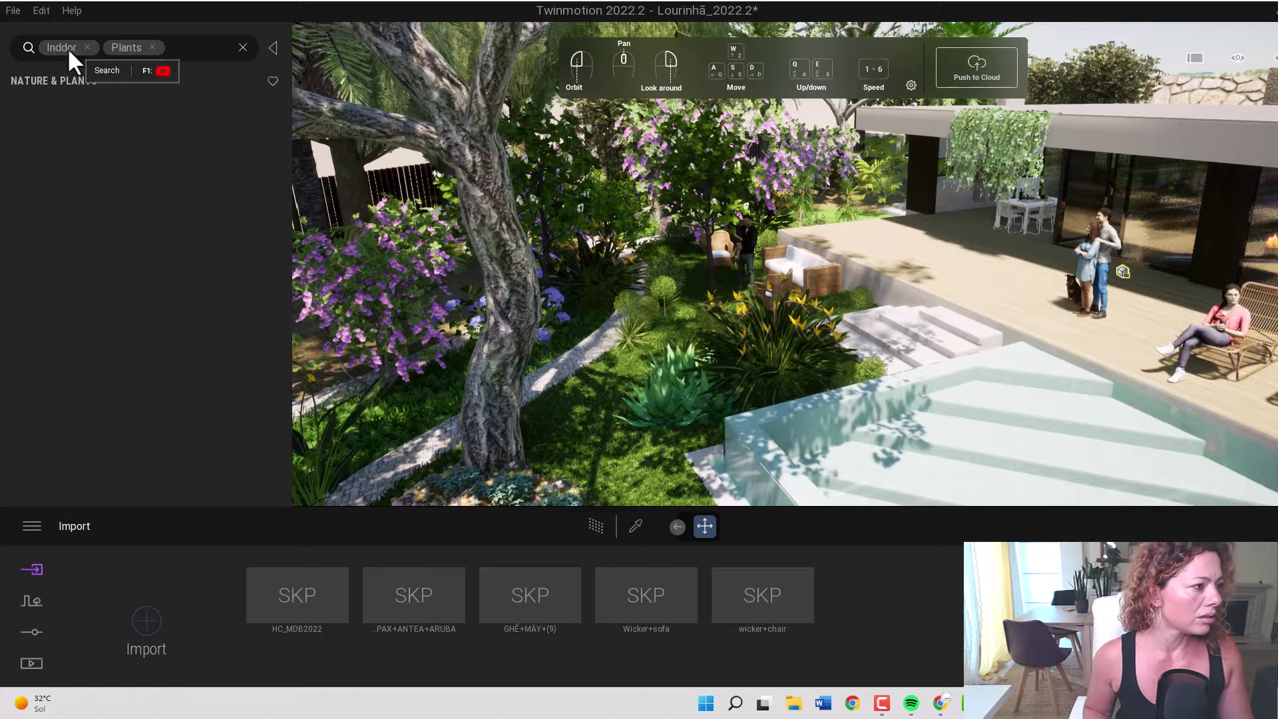
pyautogui.click(88, 46)
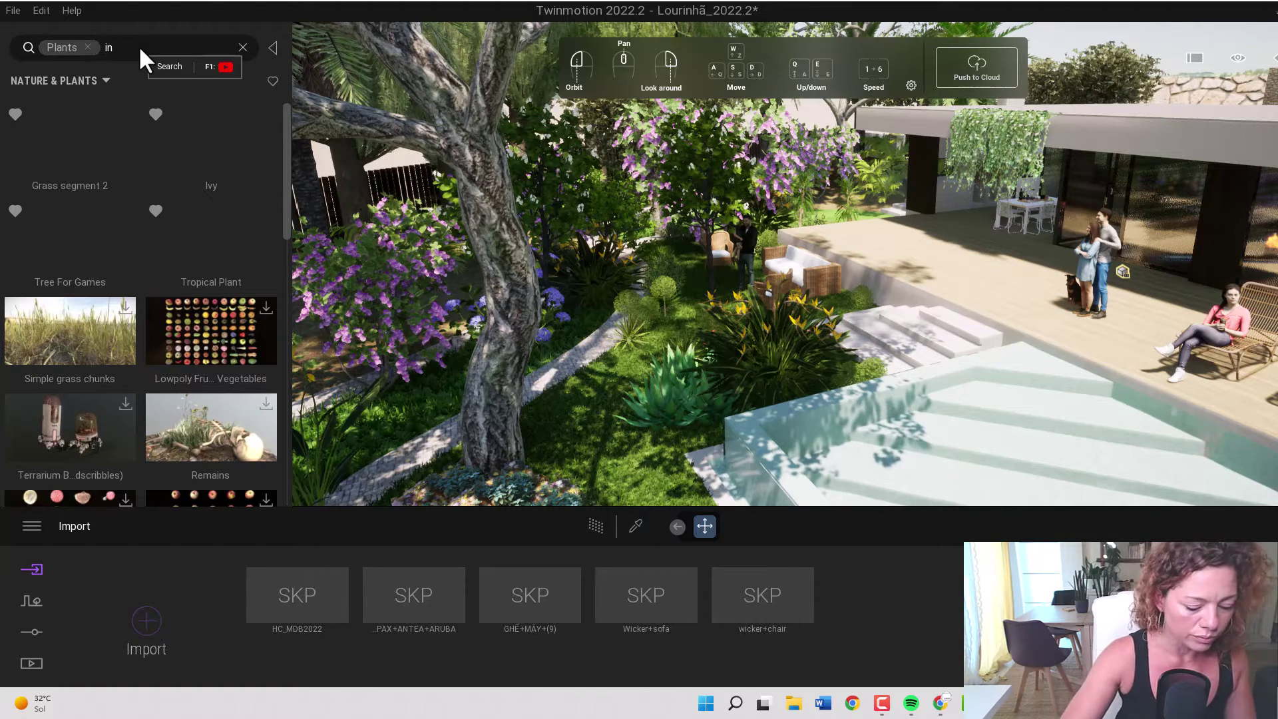
# - Add the tags "Indoor" and "Pack" to the Plants search in the Nature & Plants library
pyautogui.press('Return')
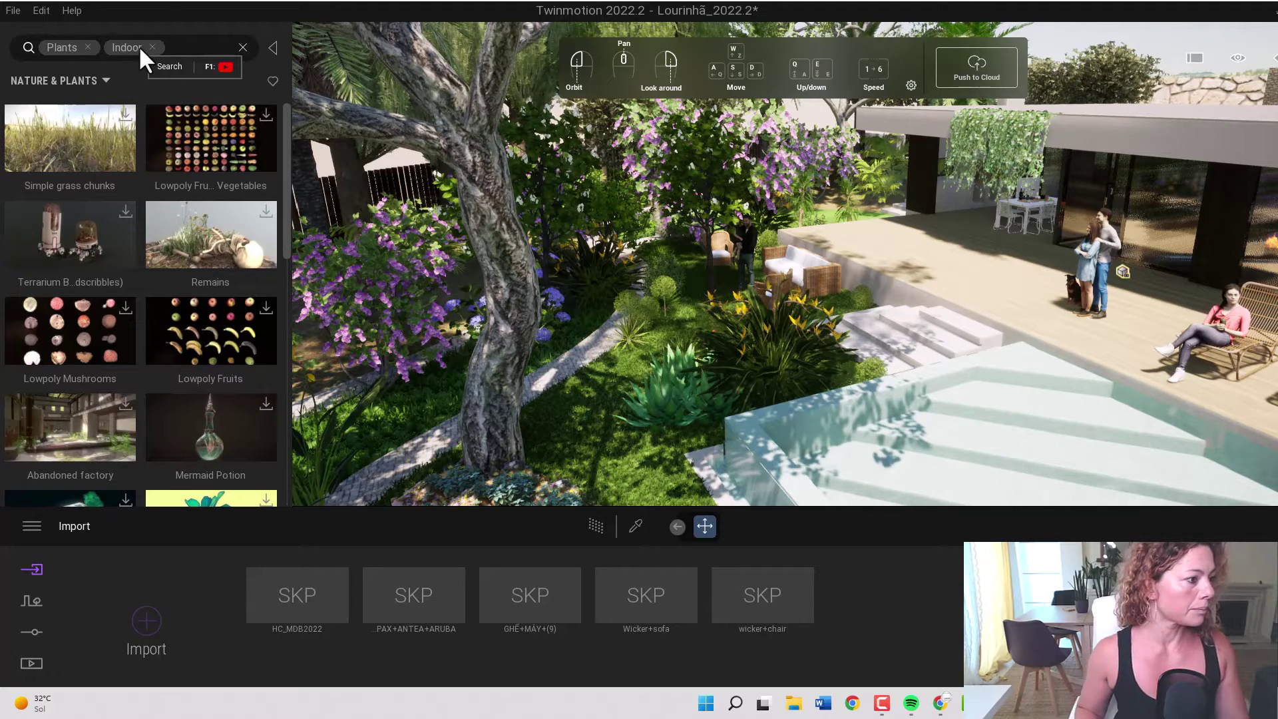
pyautogui.click(202, 49)
pyautogui.write('pack')
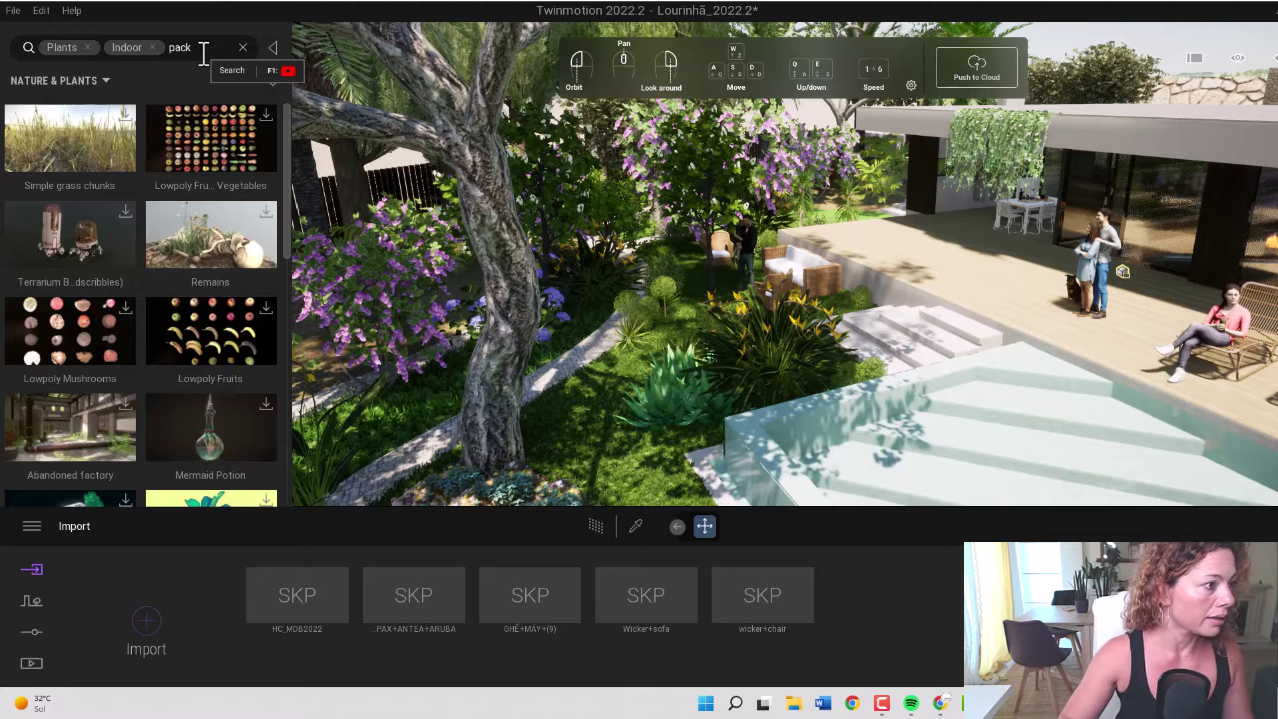
pyautogui.press('Return')
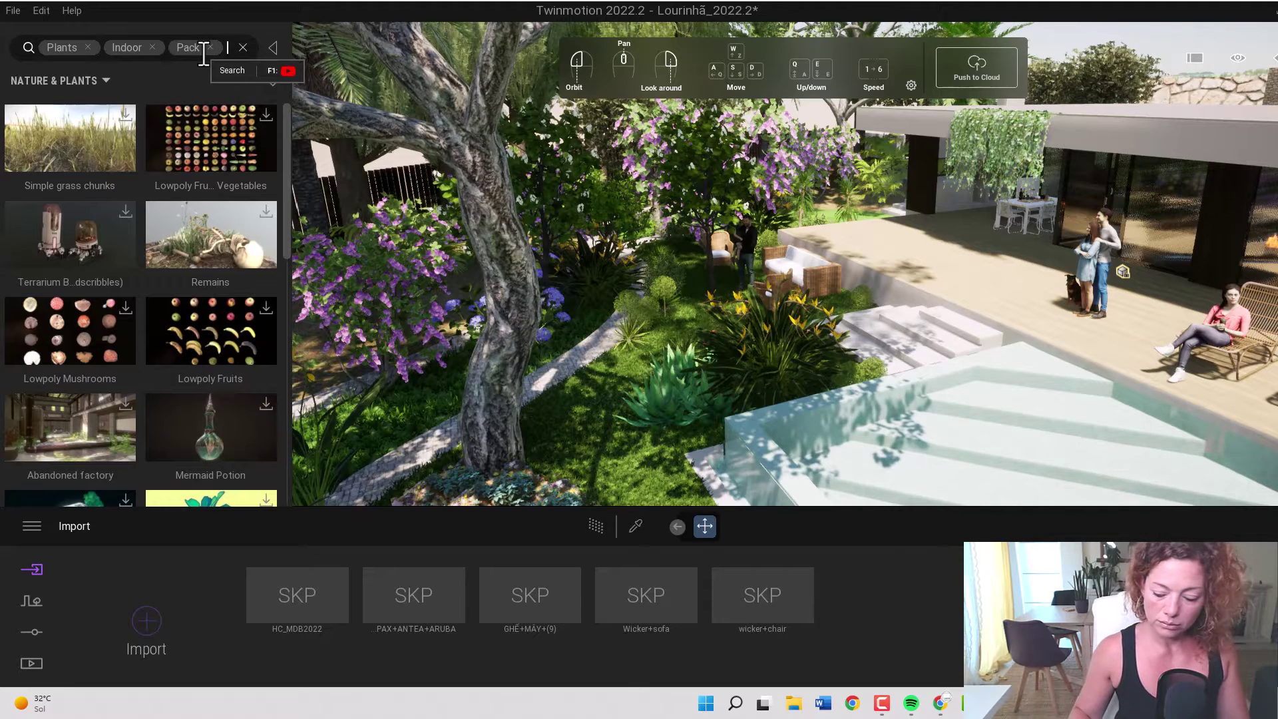
# - Add the tag "23" to the Nature & Plants search and look through the results for Indoor Plants Pack 23
pyautogui.write('23')
pyautogui.press('Return')
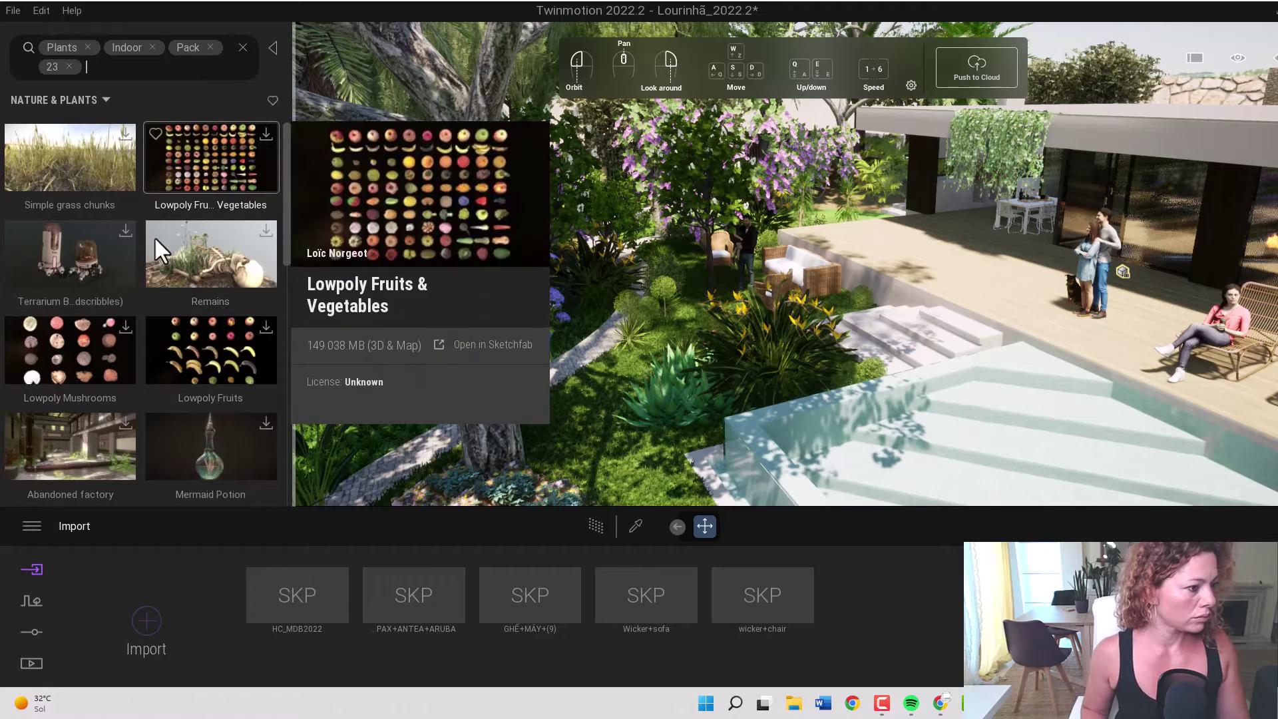
pyautogui.scroll(-1, 101, 309)
pyautogui.scroll(-2, 101, 309)
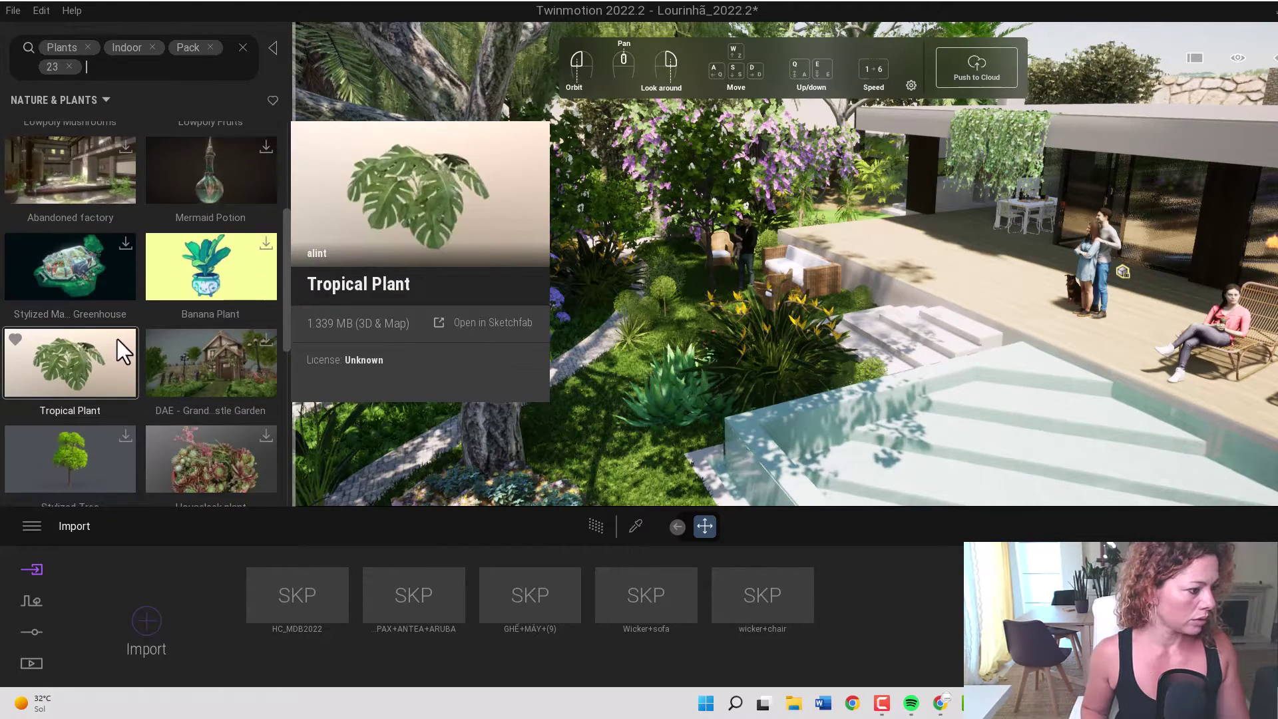
pyautogui.scroll(-2, 119, 343)
pyautogui.scroll(-4, 115, 334)
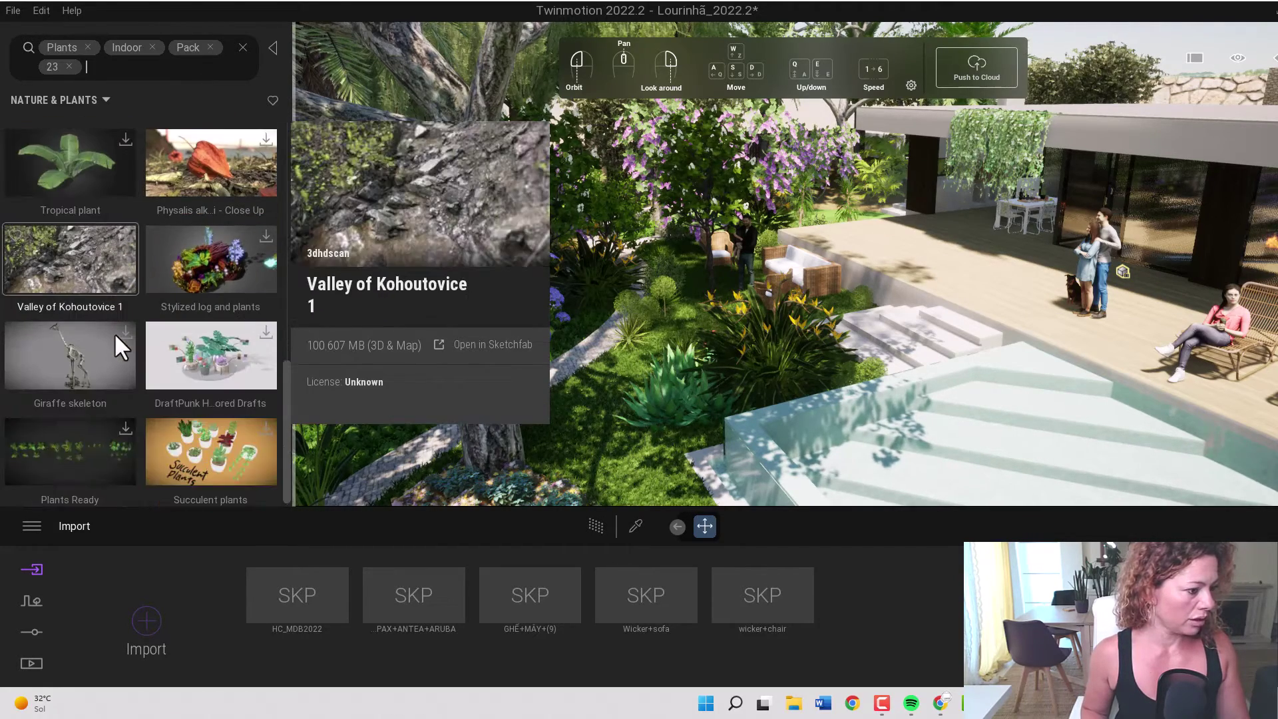
pyautogui.scroll(-5, 113, 329)
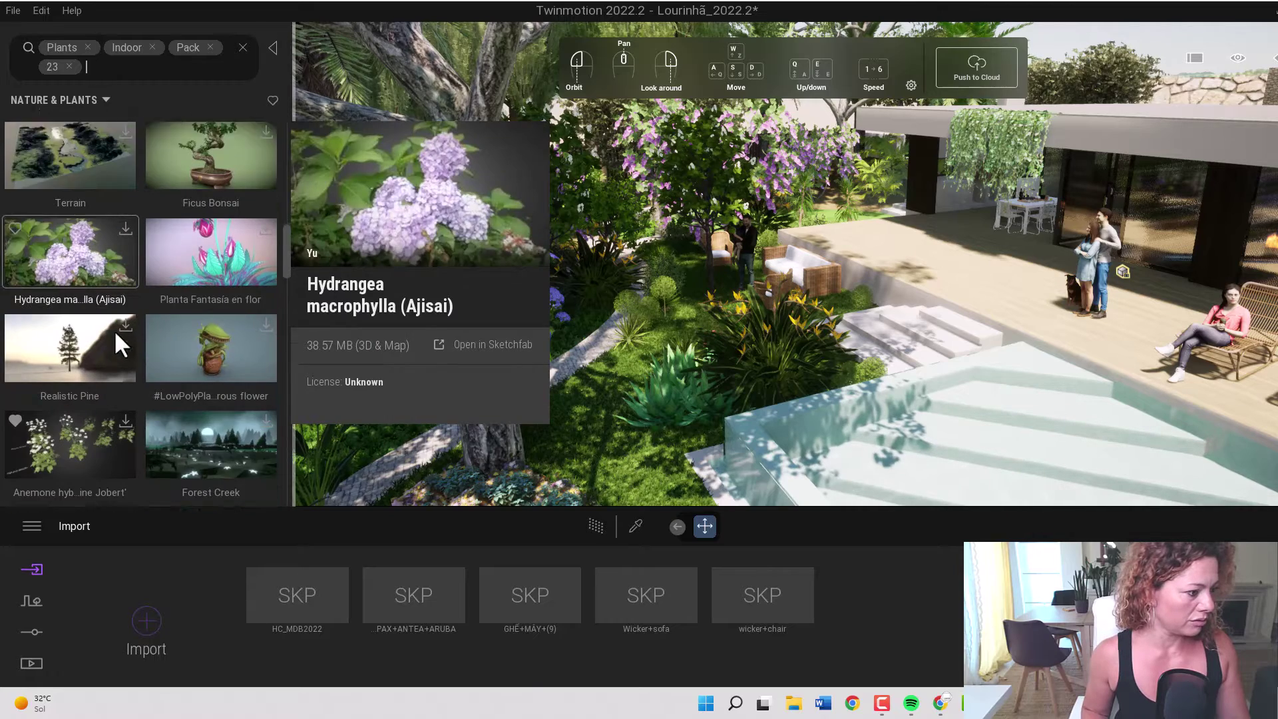
pyautogui.scroll(-3, 114, 329)
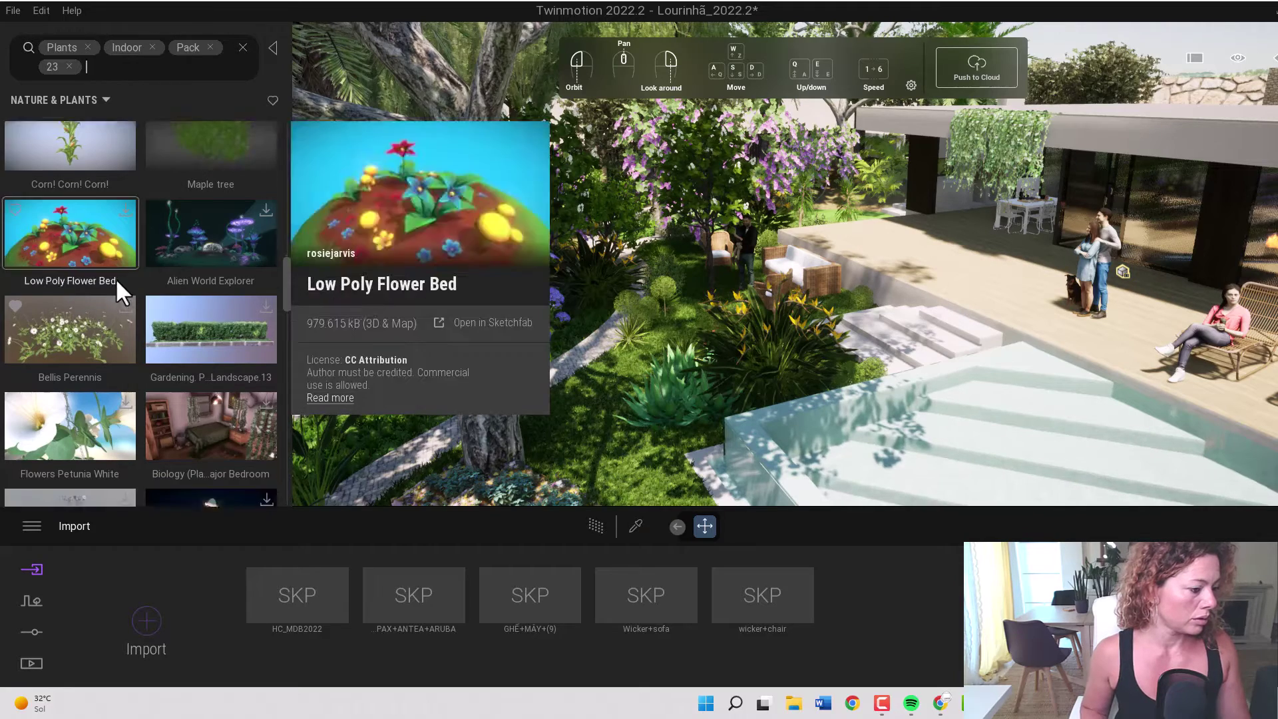
pyautogui.scroll(-2, 133, 319)
pyautogui.scroll(-1, 143, 358)
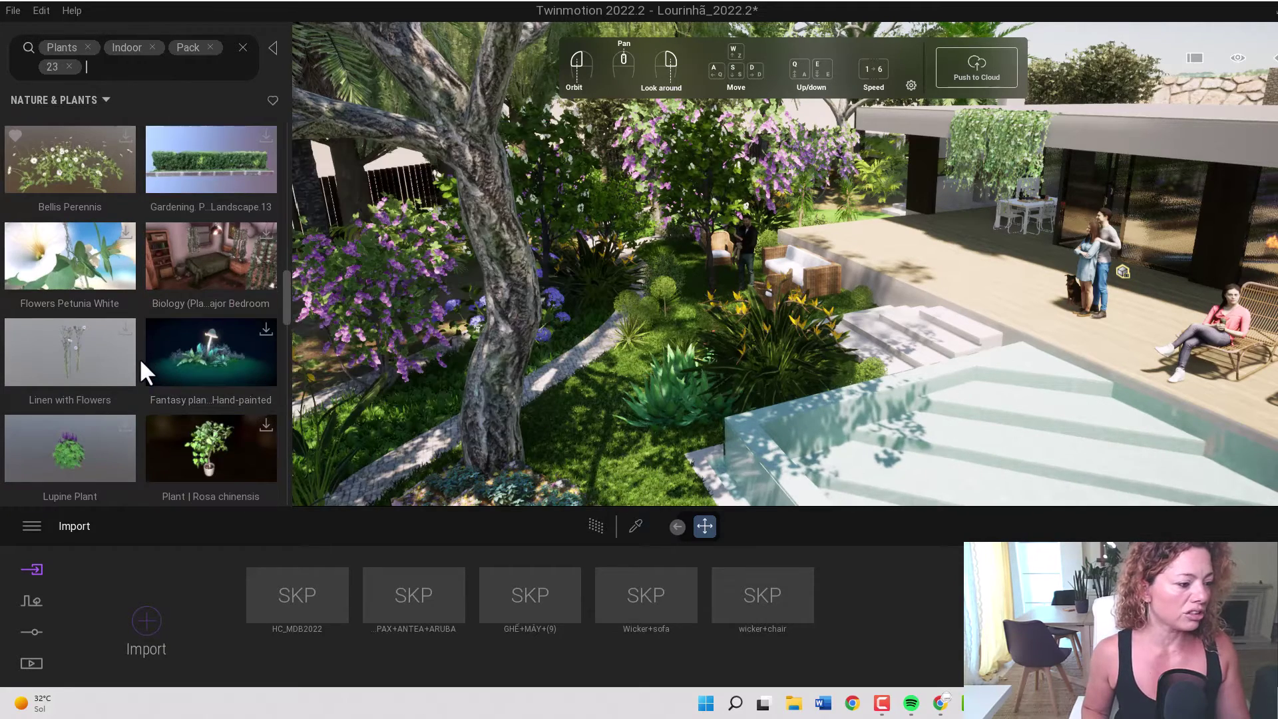
pyautogui.scroll(-5, 111, 448)
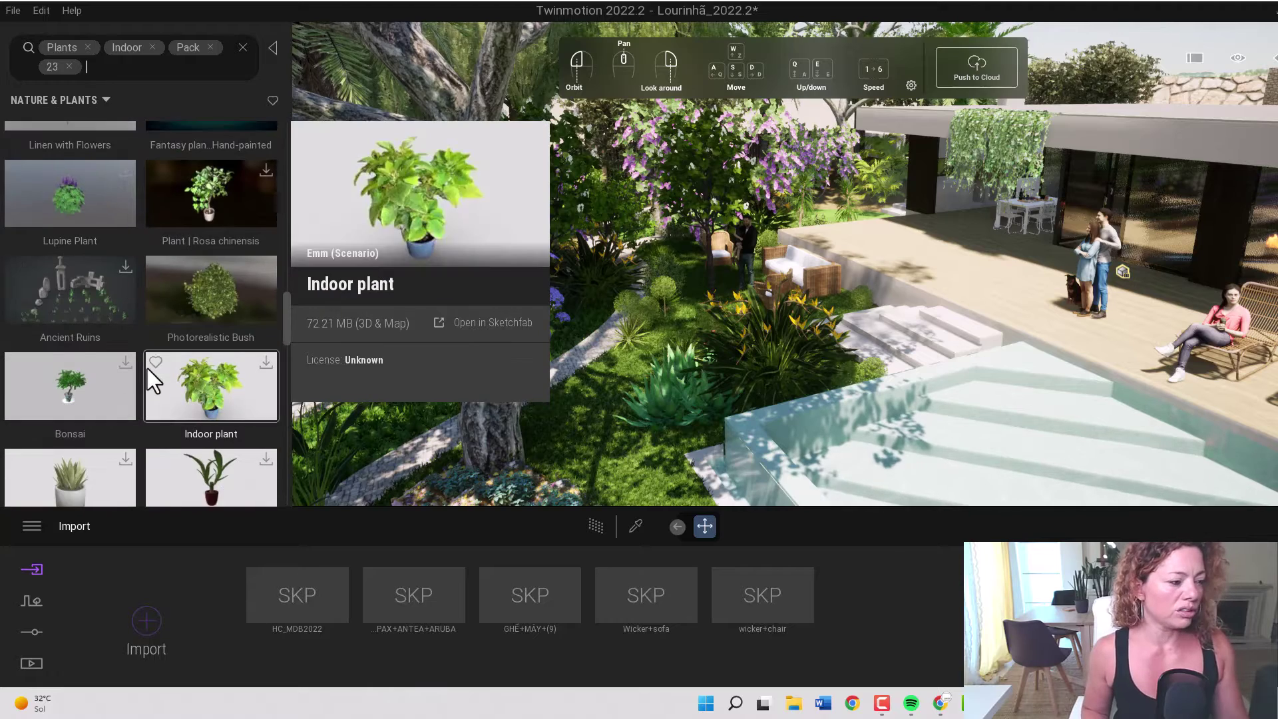
pyautogui.scroll(-3, 172, 313)
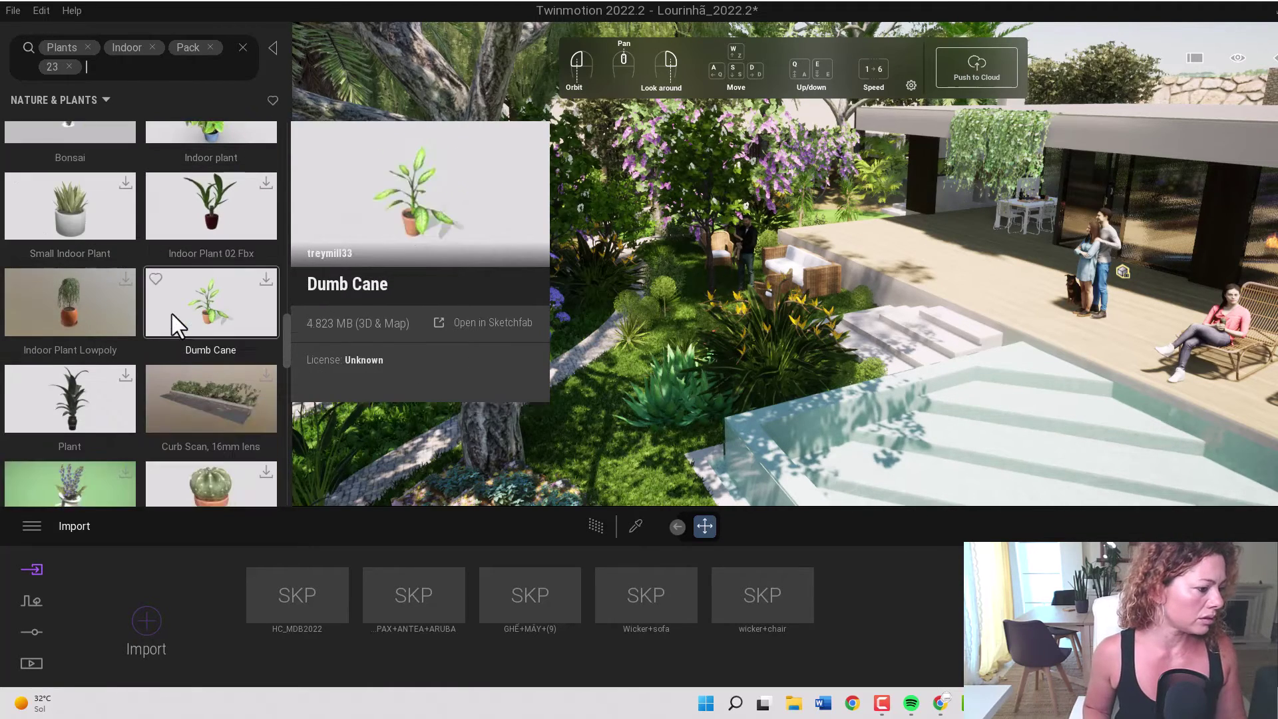
pyautogui.scroll(-8, 169, 310)
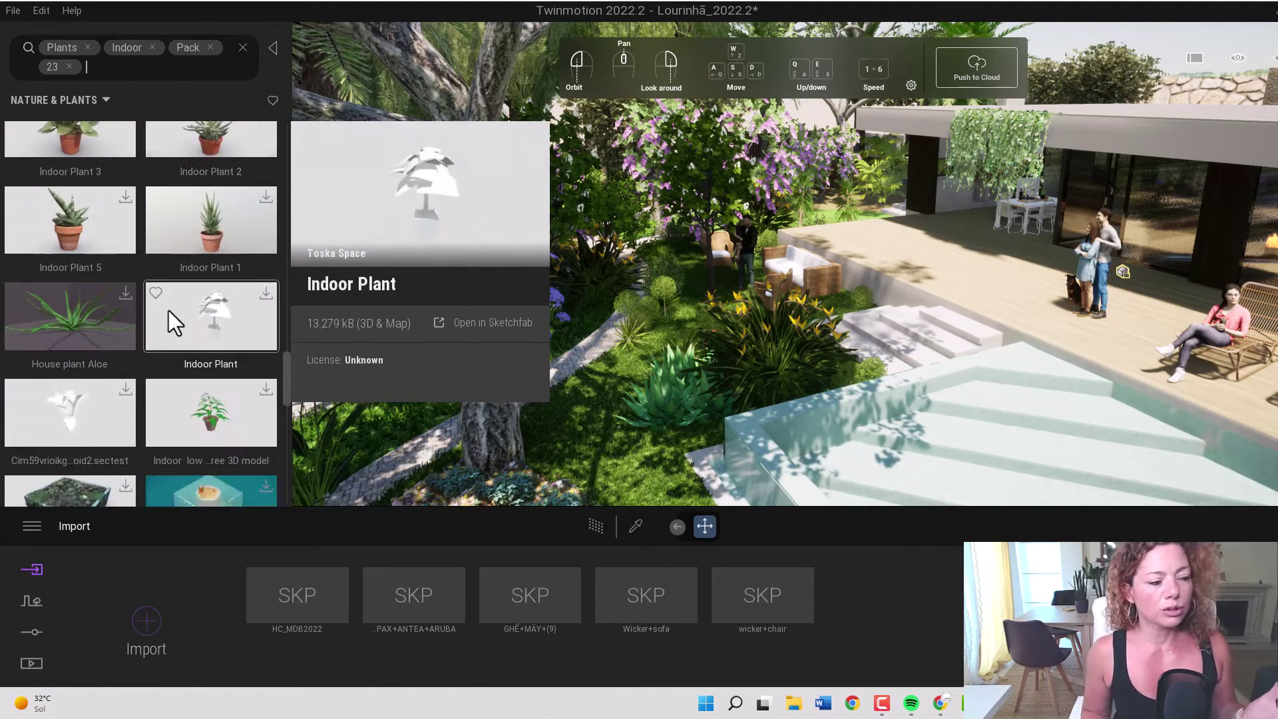
pyautogui.scroll(-10, 166, 306)
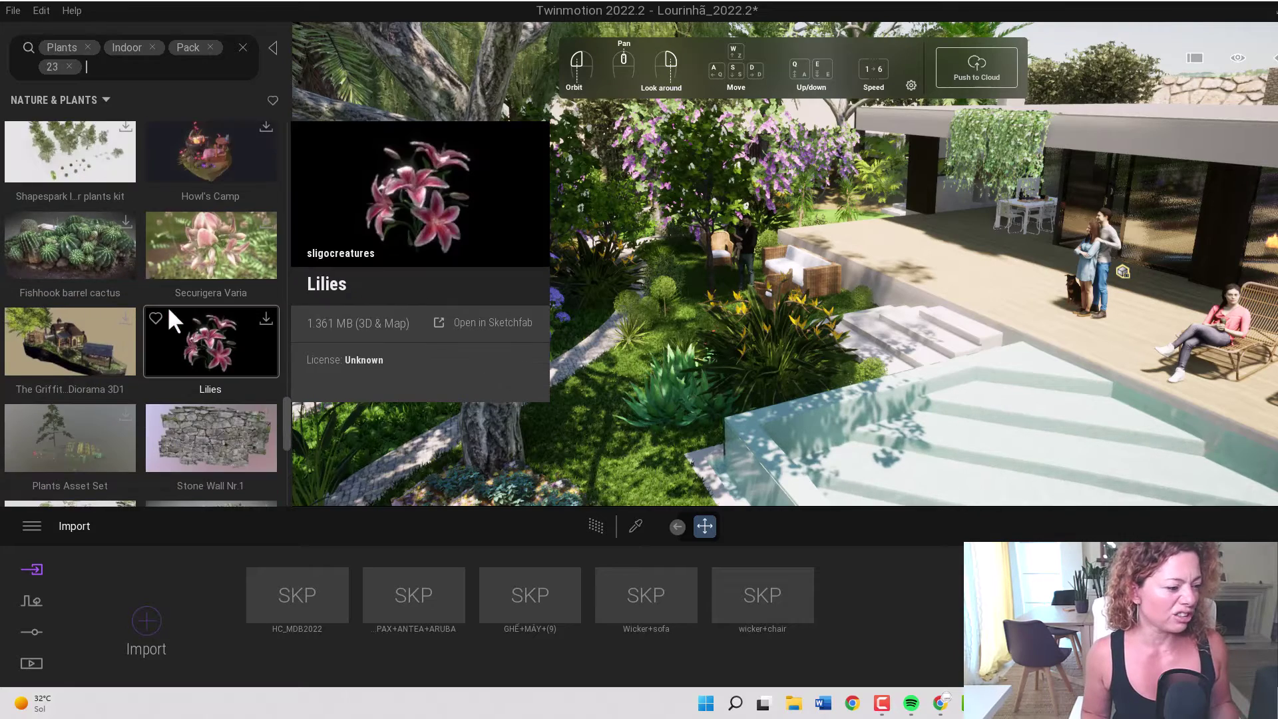
pyautogui.scroll(-4, 166, 305)
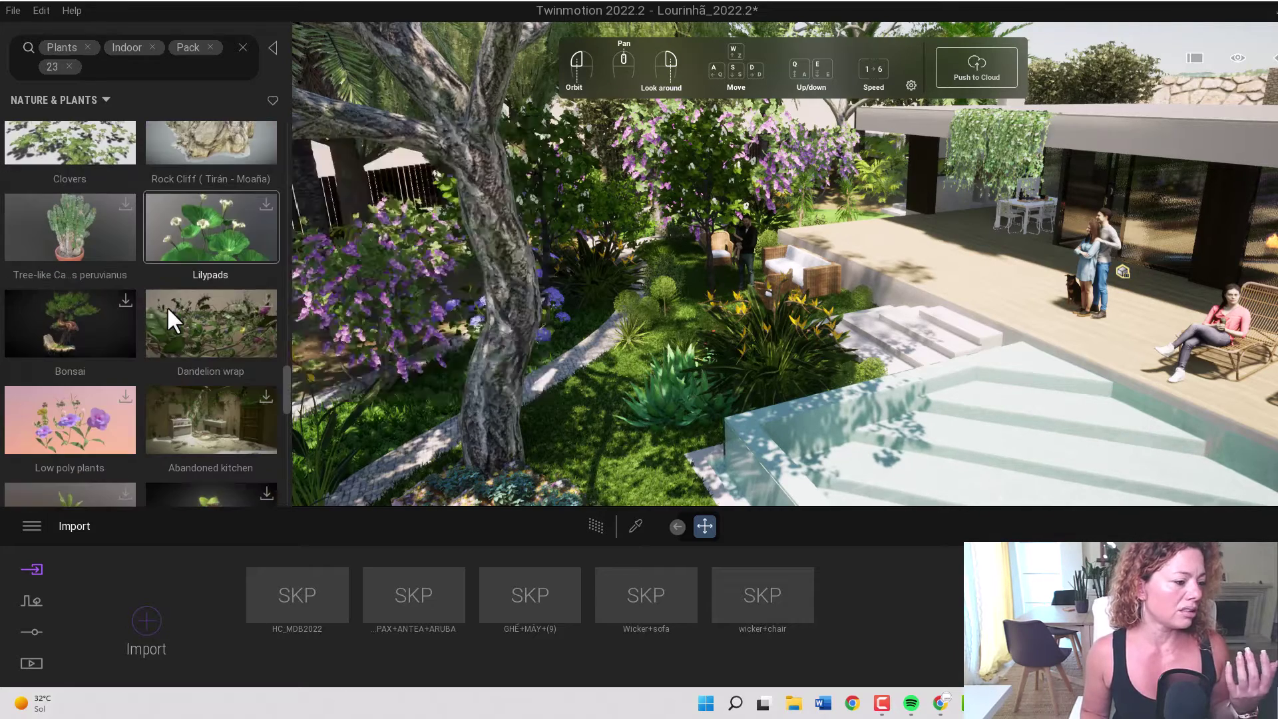
pyautogui.scroll(-4, 166, 305)
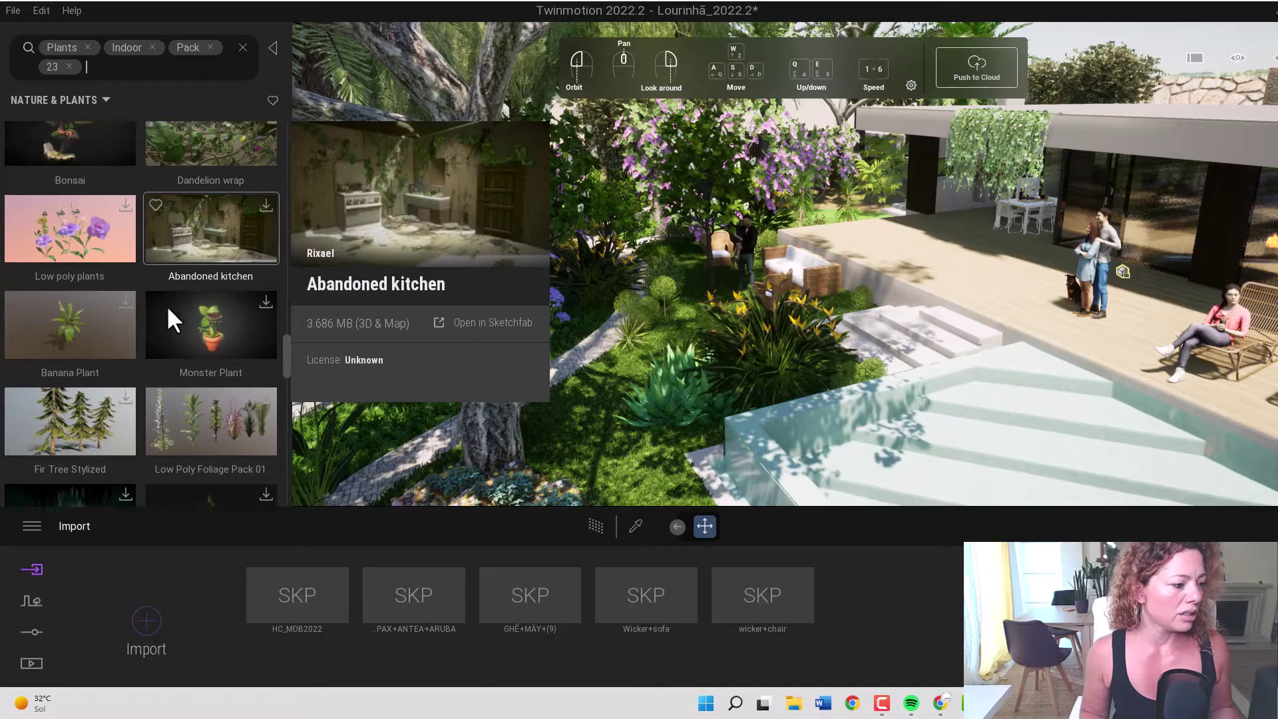
pyautogui.scroll(-7, 166, 305)
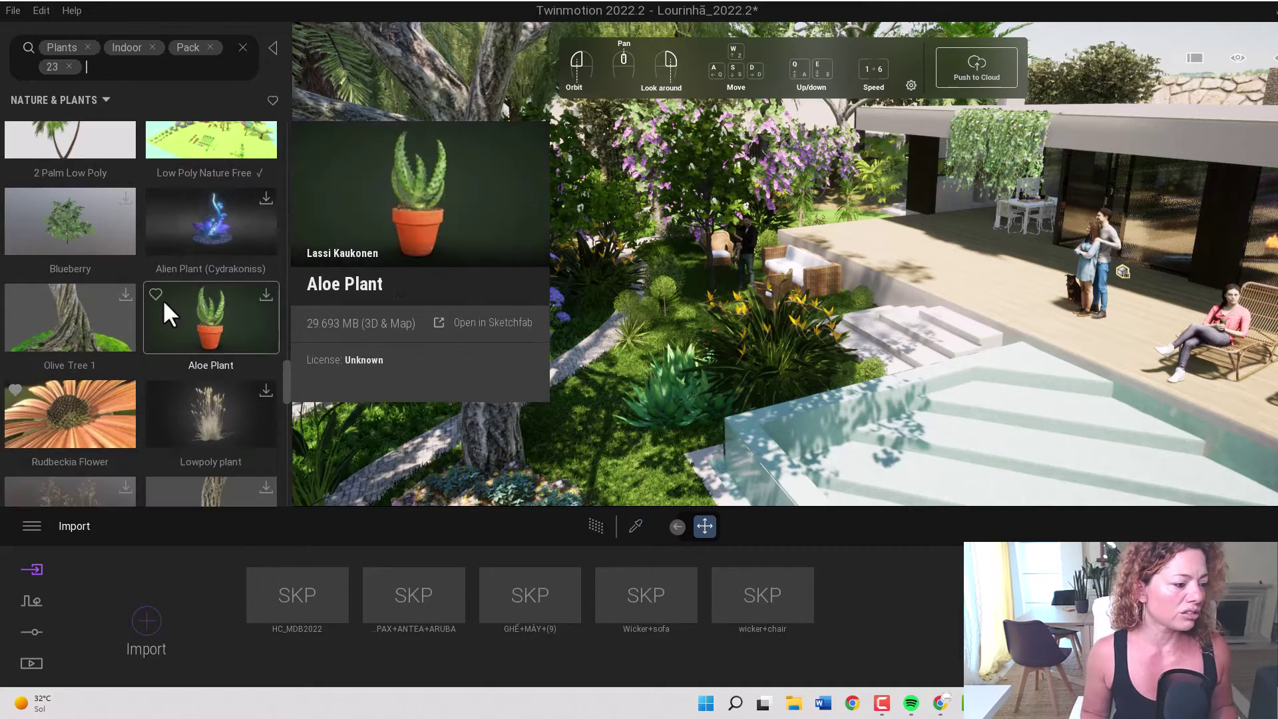
pyautogui.scroll(-5, 164, 303)
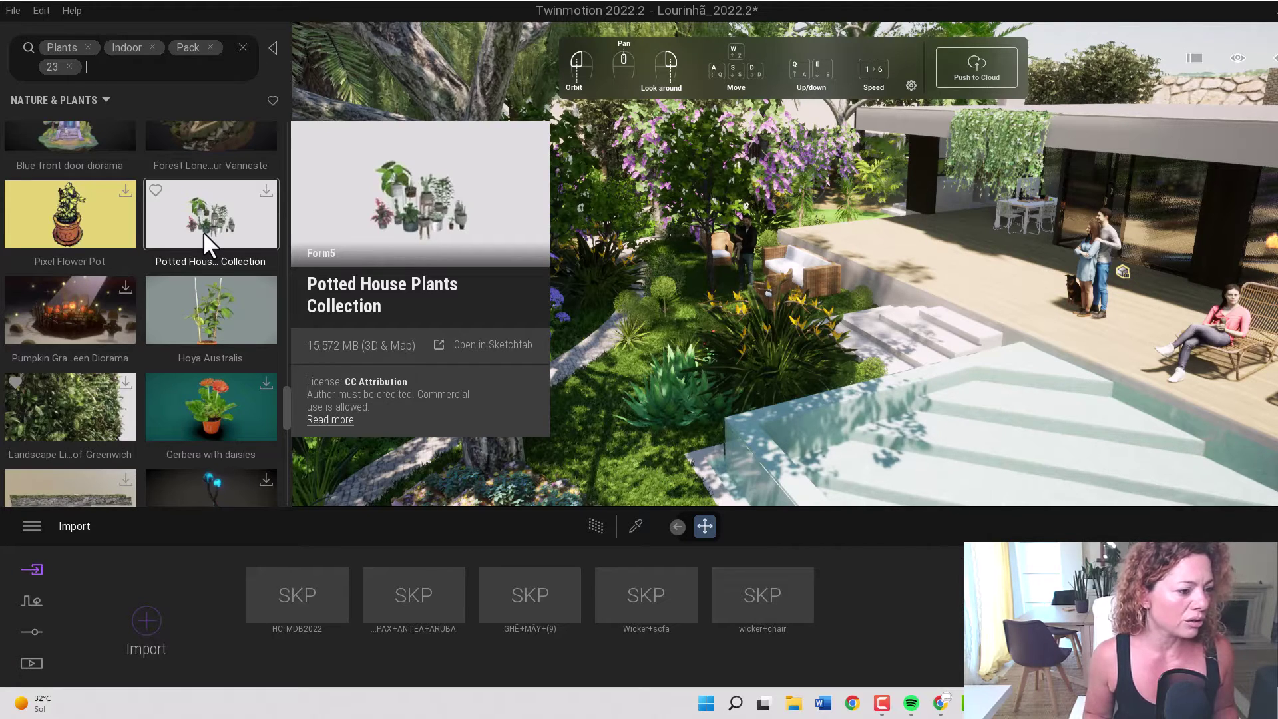
pyautogui.scroll(-5, 202, 231)
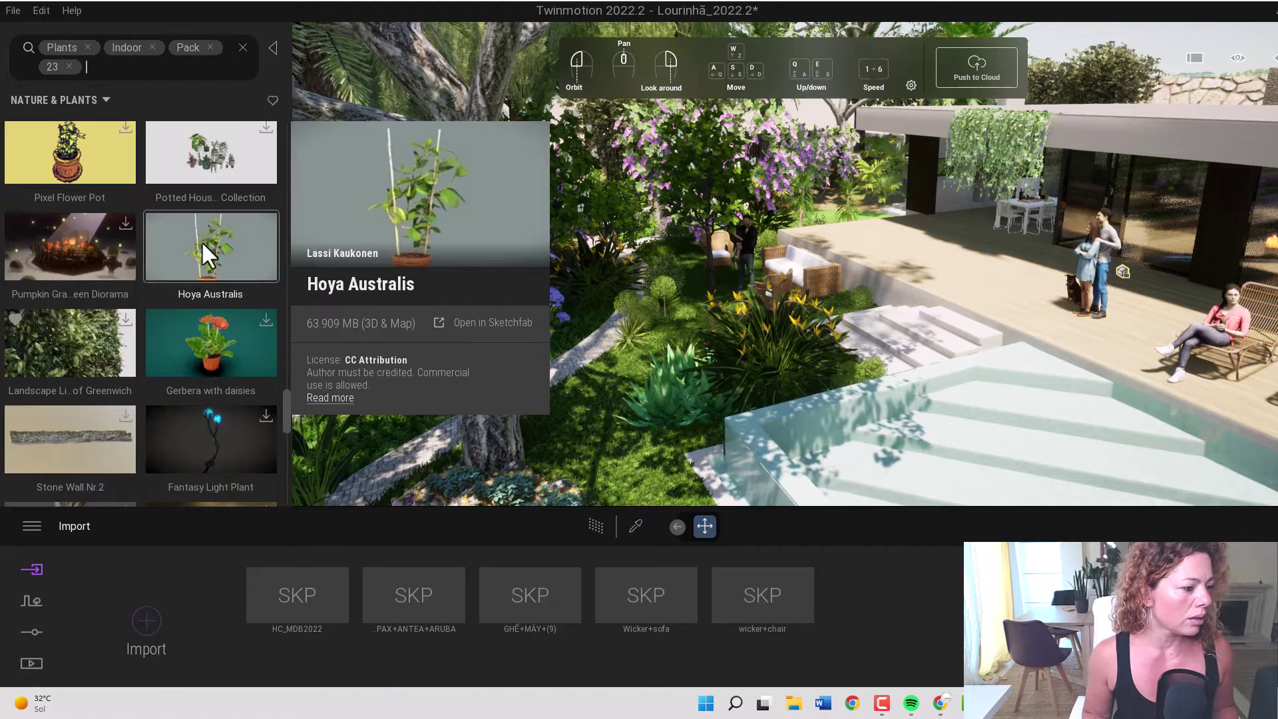
pyautogui.scroll(-1, 130, 306)
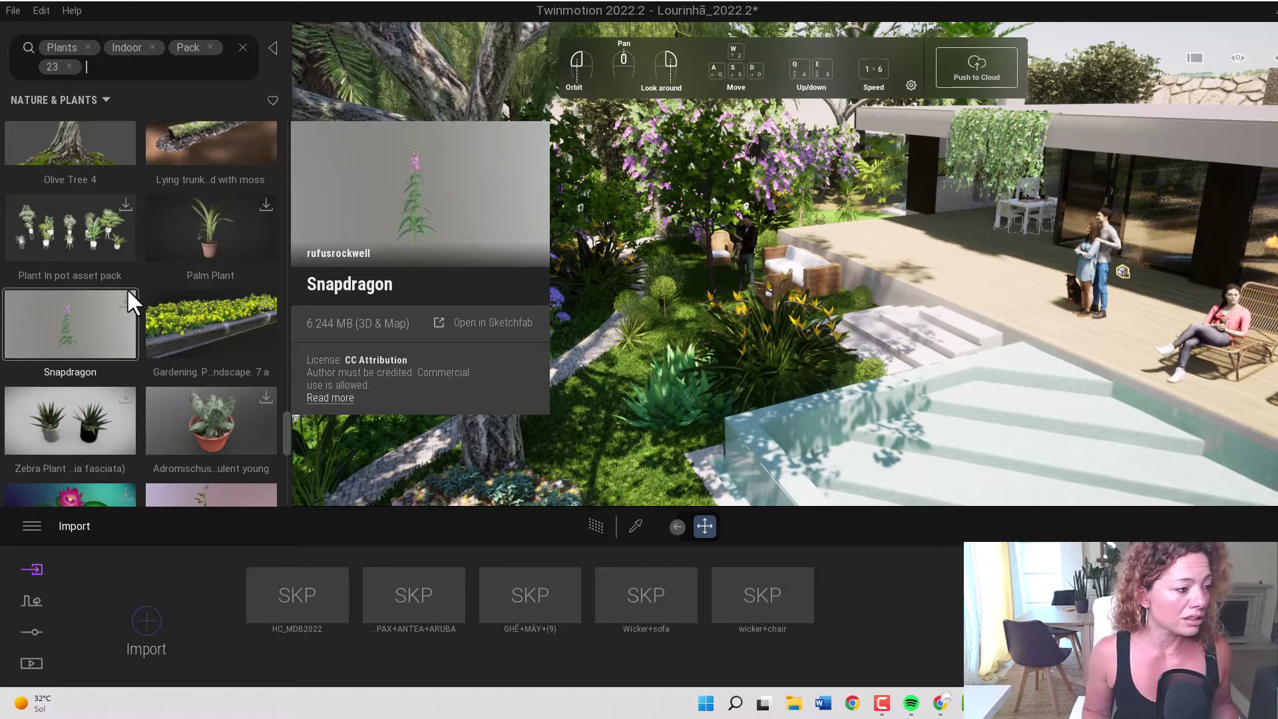
pyautogui.scroll(-3, 127, 288)
pyautogui.scroll(2, 126, 289)
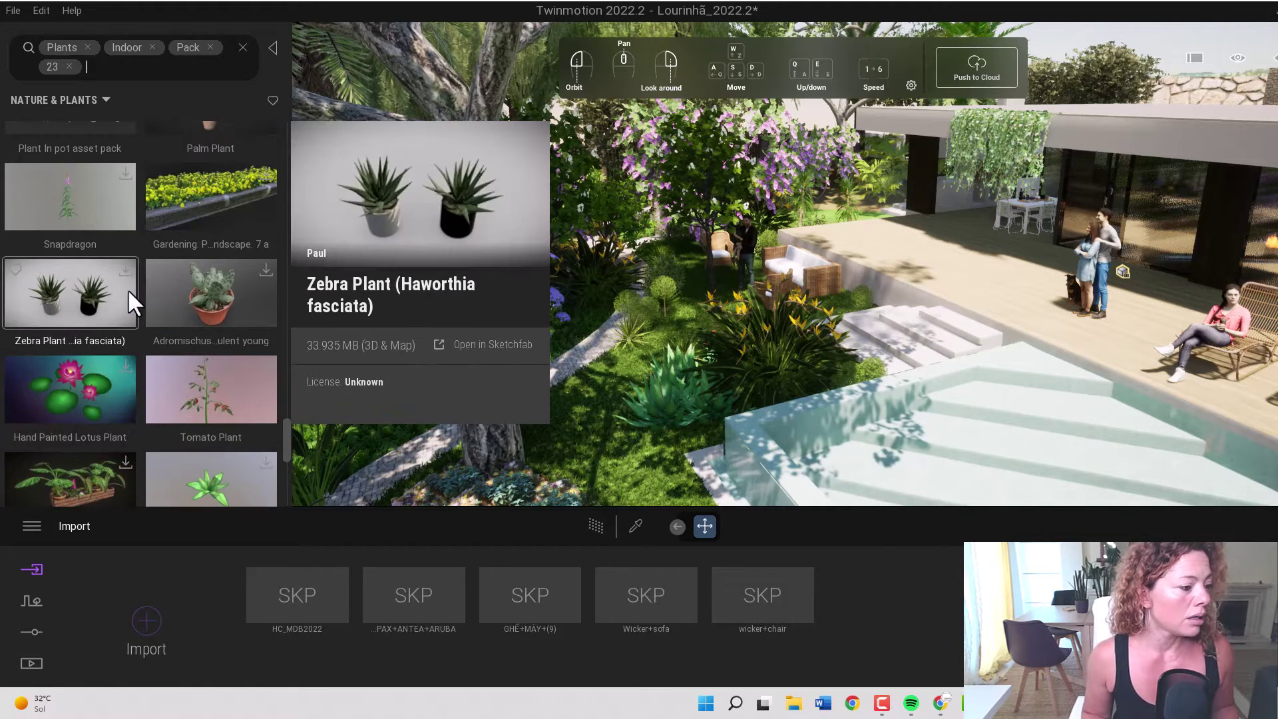
pyautogui.scroll(-5, 127, 289)
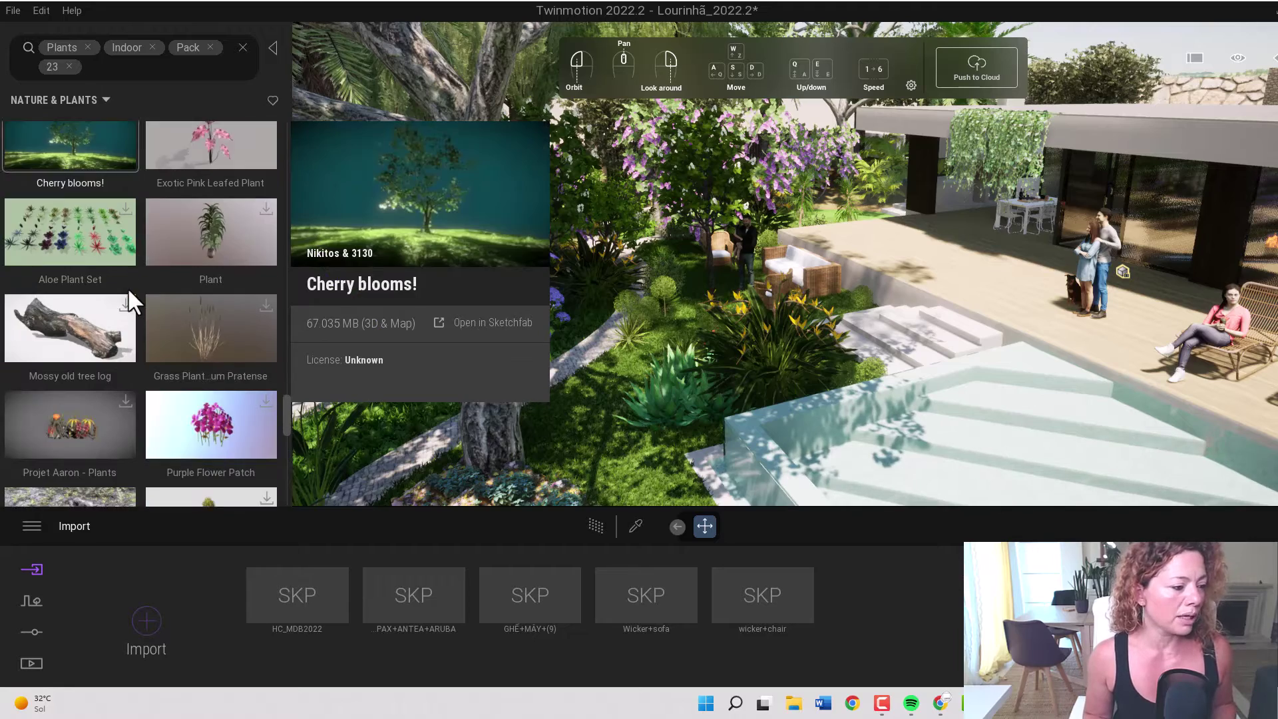
pyautogui.scroll(-5, 127, 286)
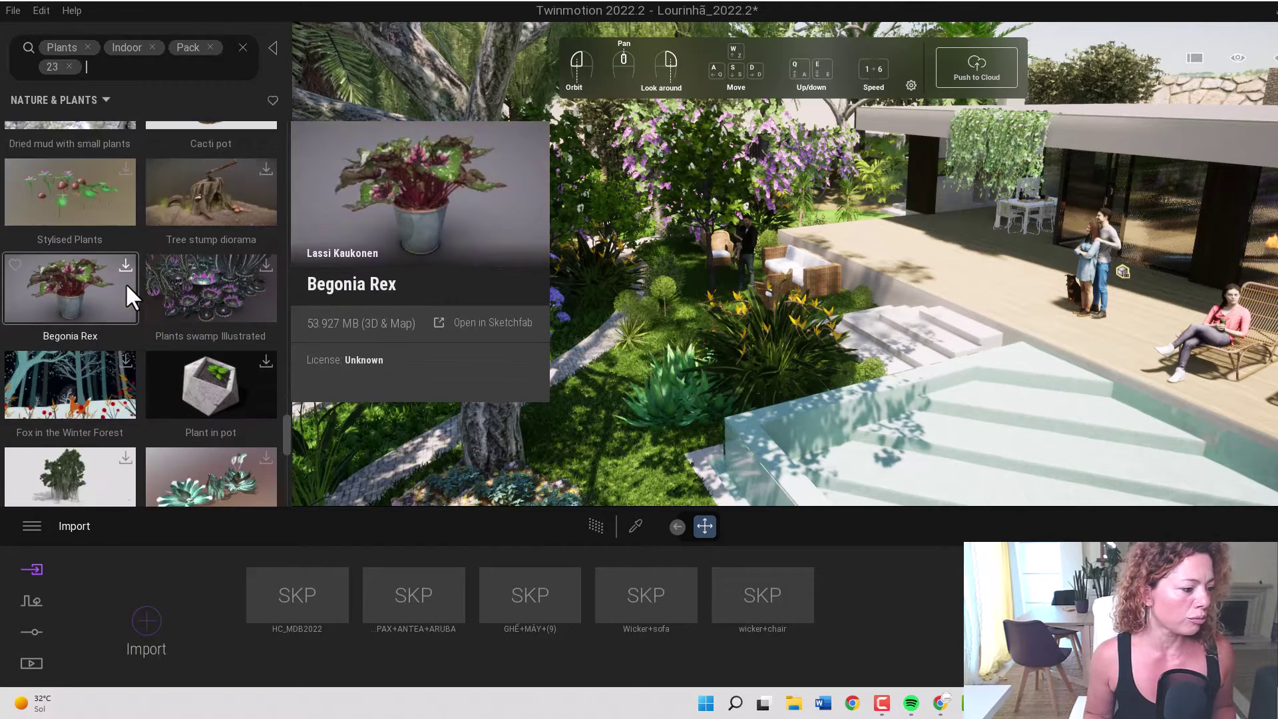
pyautogui.scroll(-5, 126, 286)
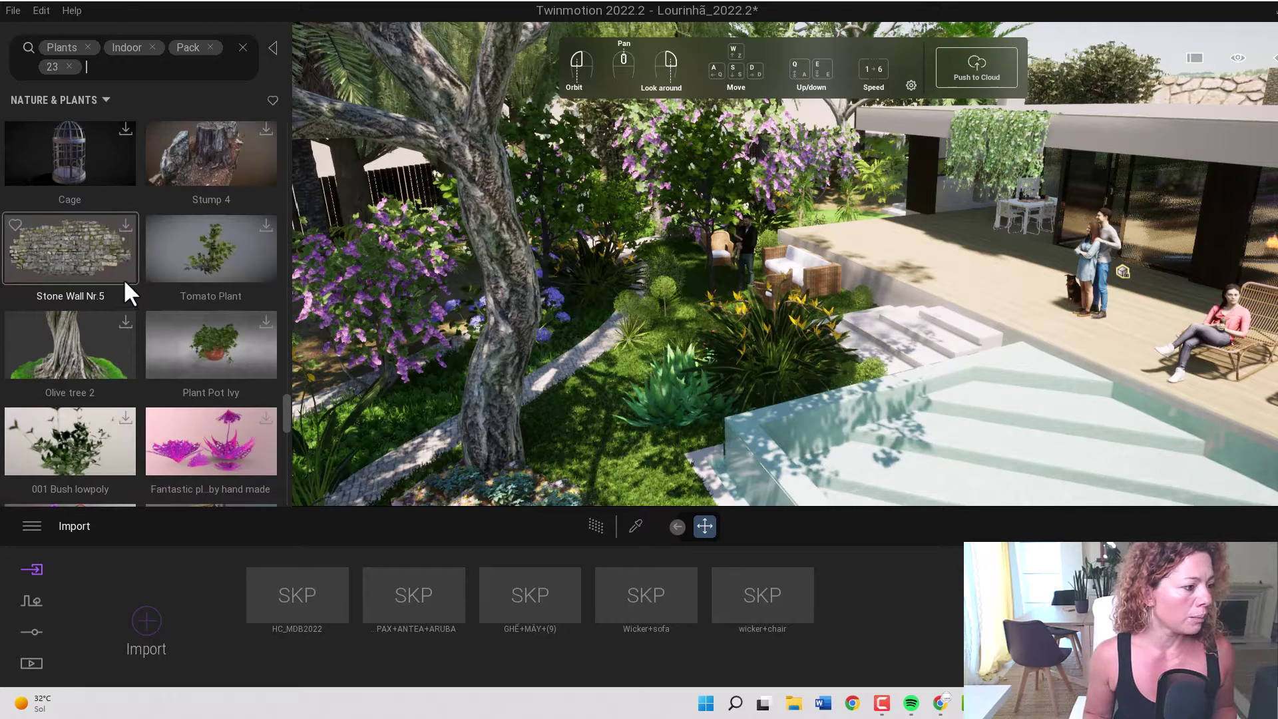
# - Clear the search, limit Nature & Plants to favourites, and place the Tropical Plant on the terrace near the pool steps
pyautogui.click(271, 99)
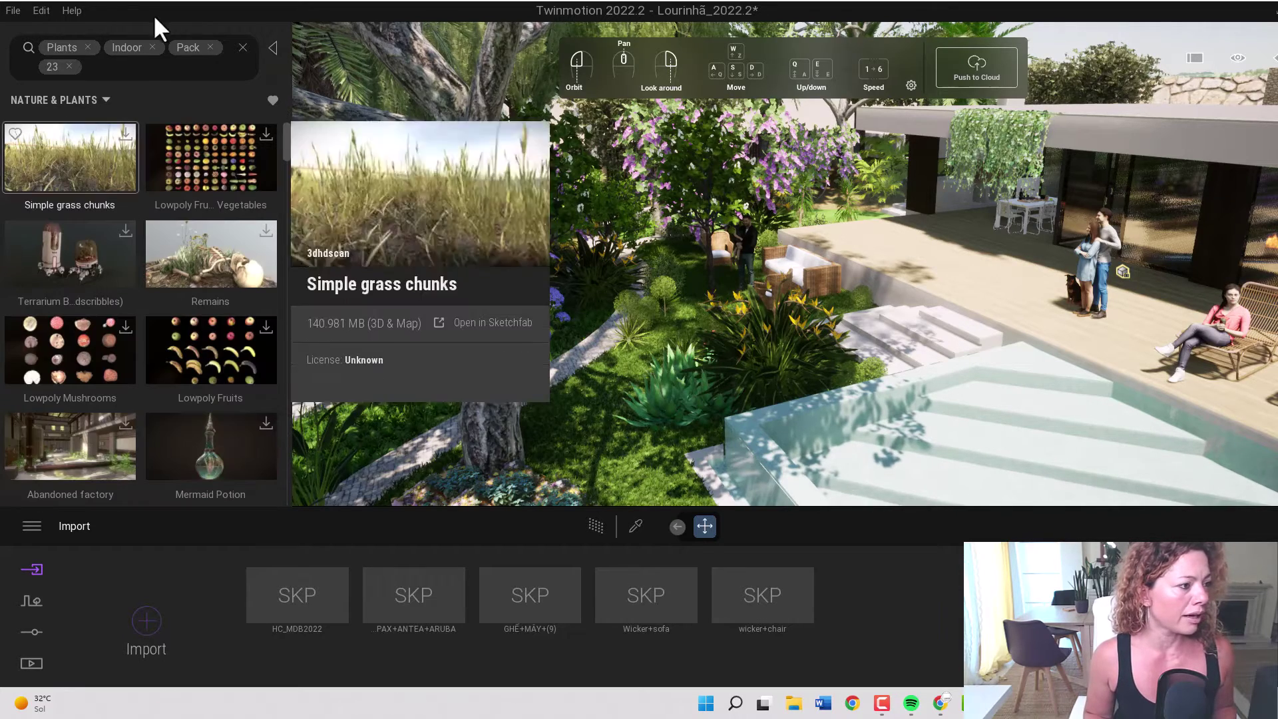
pyautogui.click(243, 48)
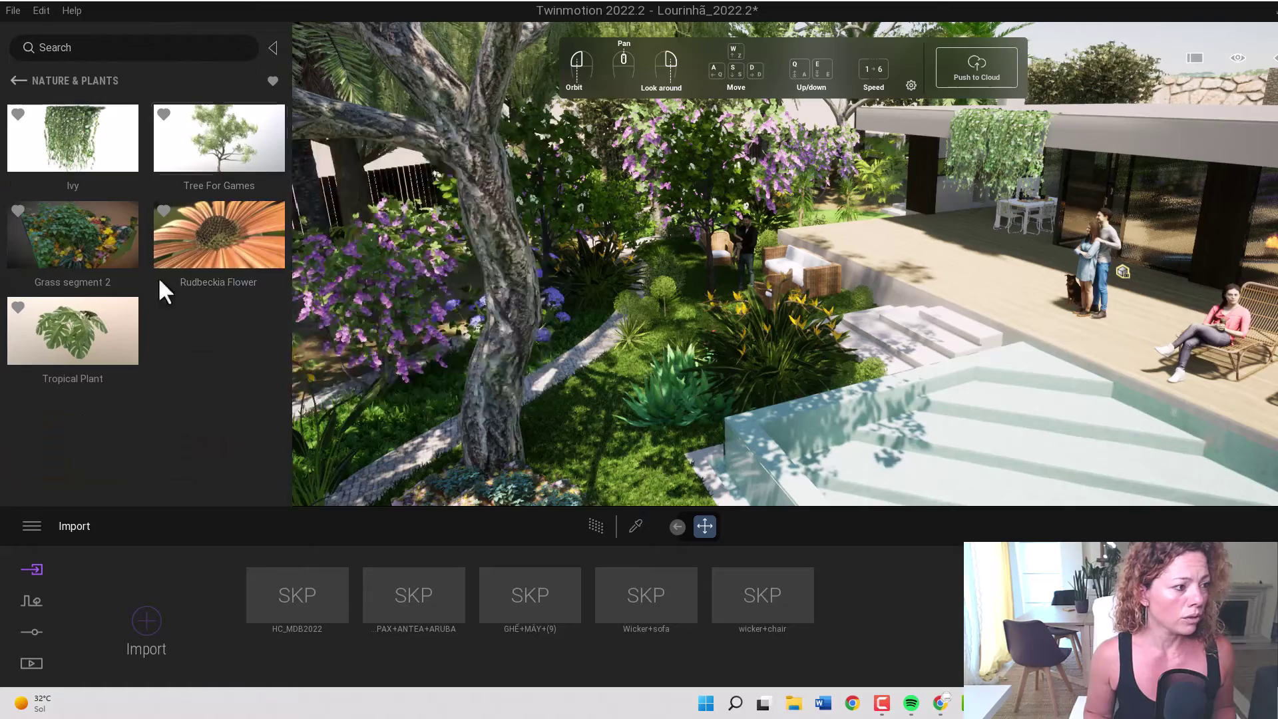
pyautogui.moveTo(72, 333)
pyautogui.moveTo(70, 328); pyautogui.dragTo(901, 254)
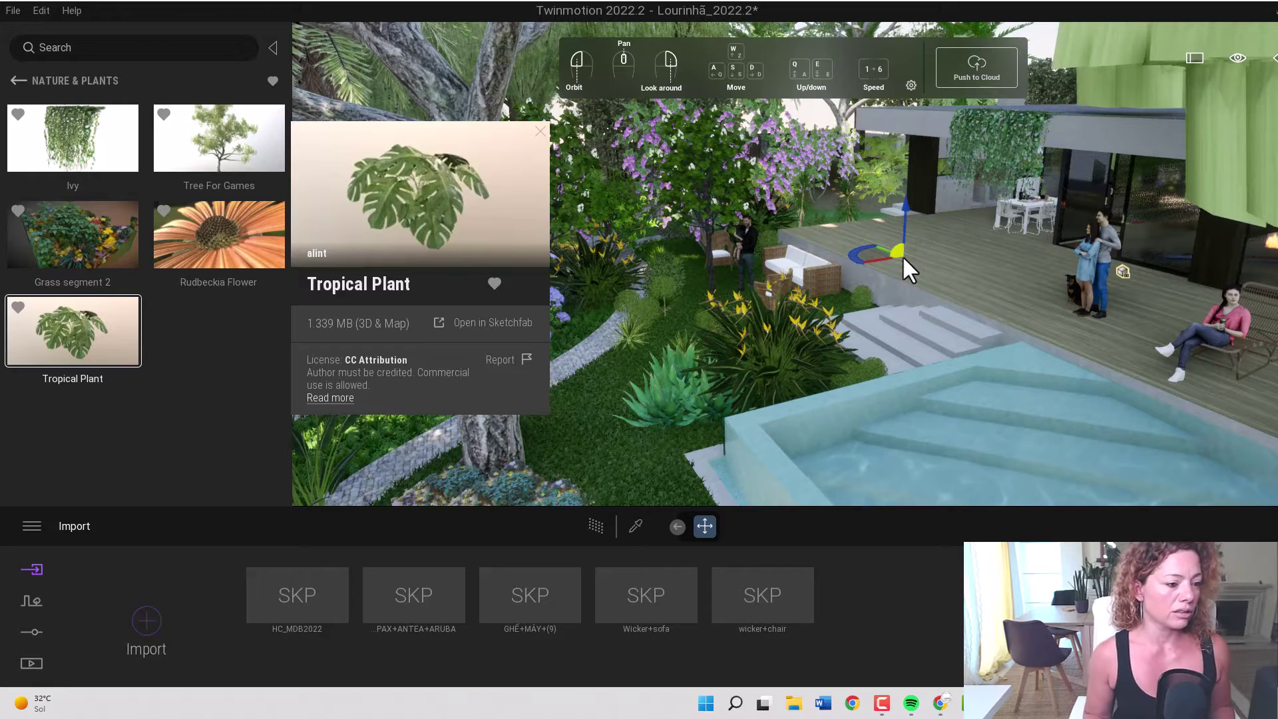
pyautogui.moveTo(902, 254); pyautogui.dragTo(902, 254)
# - Activate the Scale tool and select the newly placed Tropical Plant in the scene graph
pyautogui.click(677, 527)
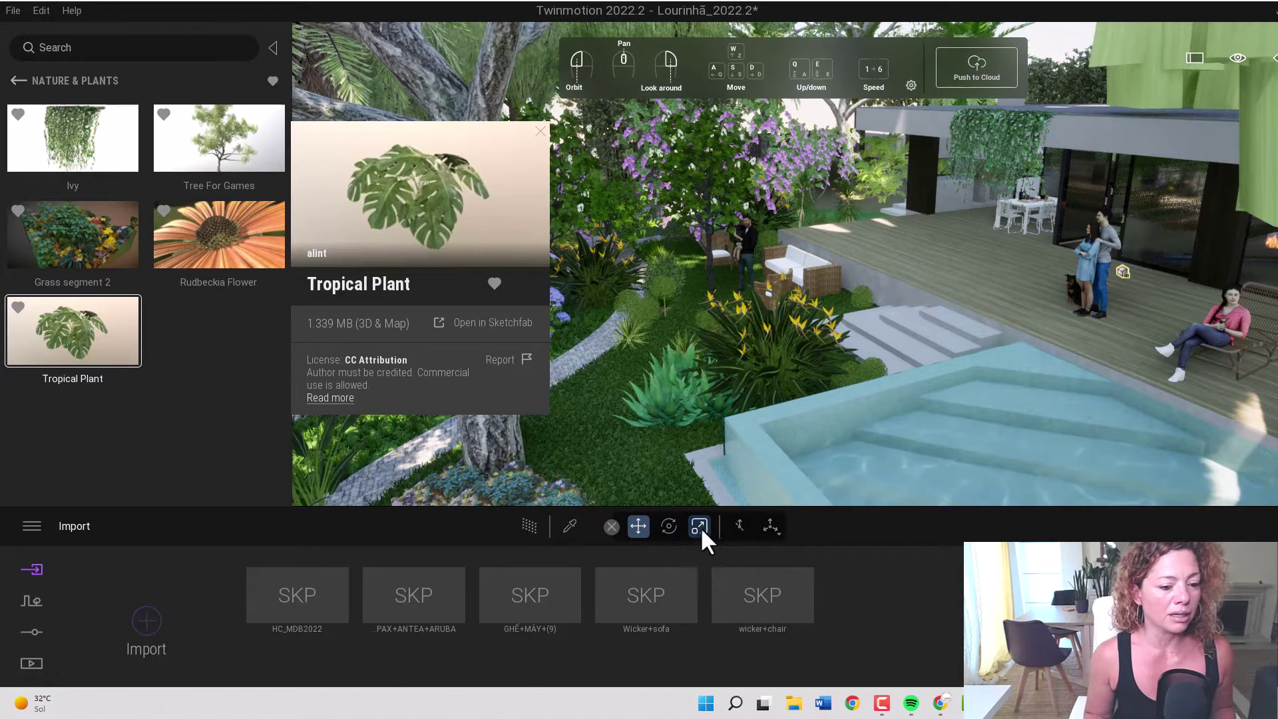
pyautogui.click(700, 526)
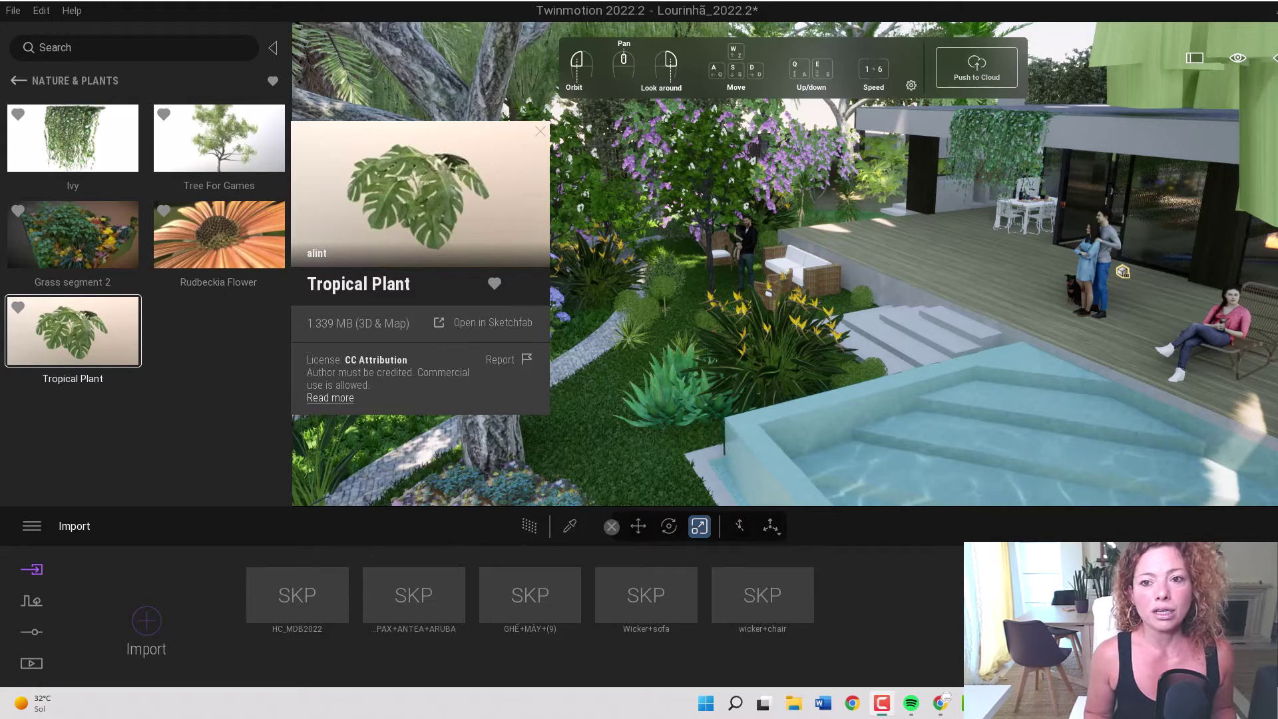
pyautogui.click(1273, 66)
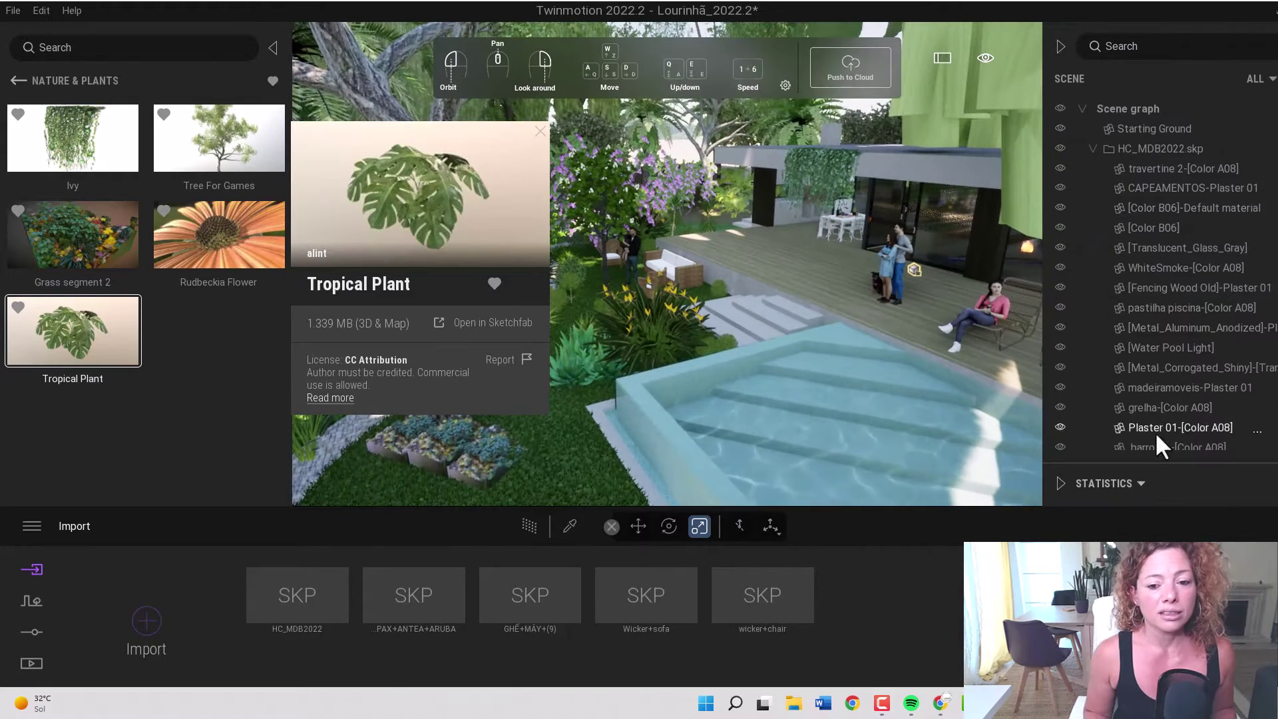
pyautogui.scroll(-10, 1156, 434)
pyautogui.scroll(-15, 1172, 420)
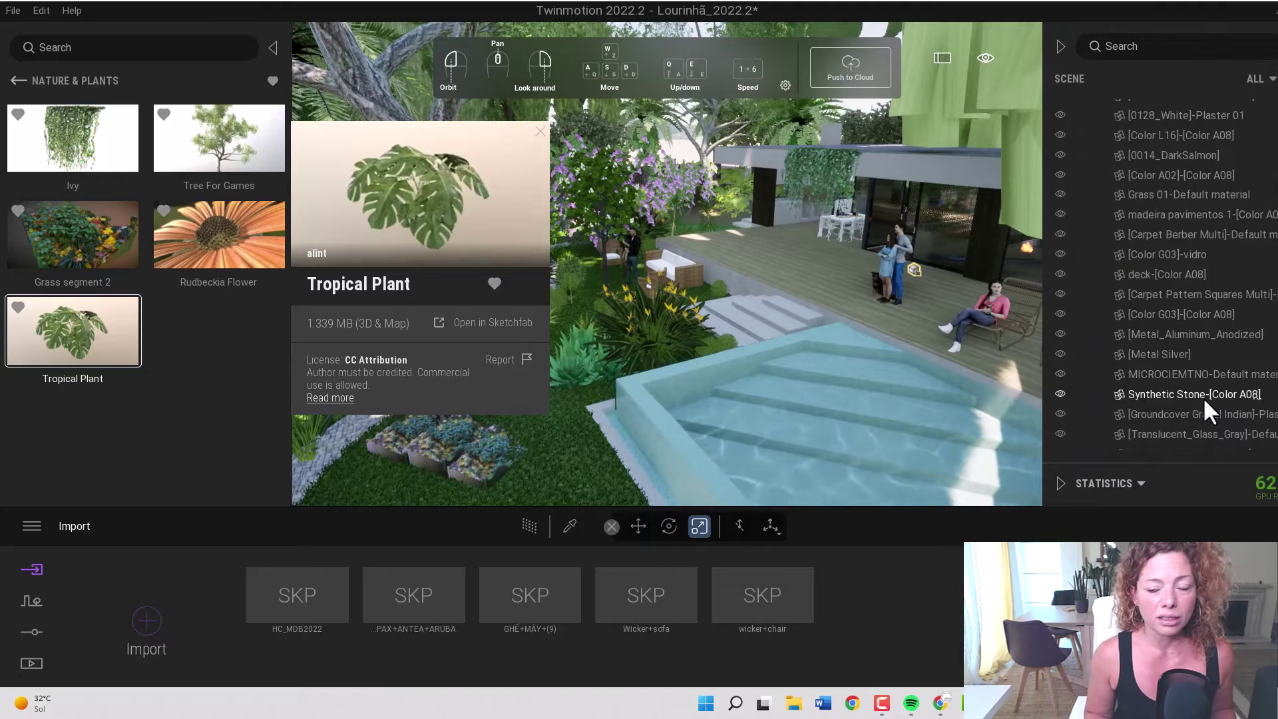
pyautogui.scroll(-10, 1182, 439)
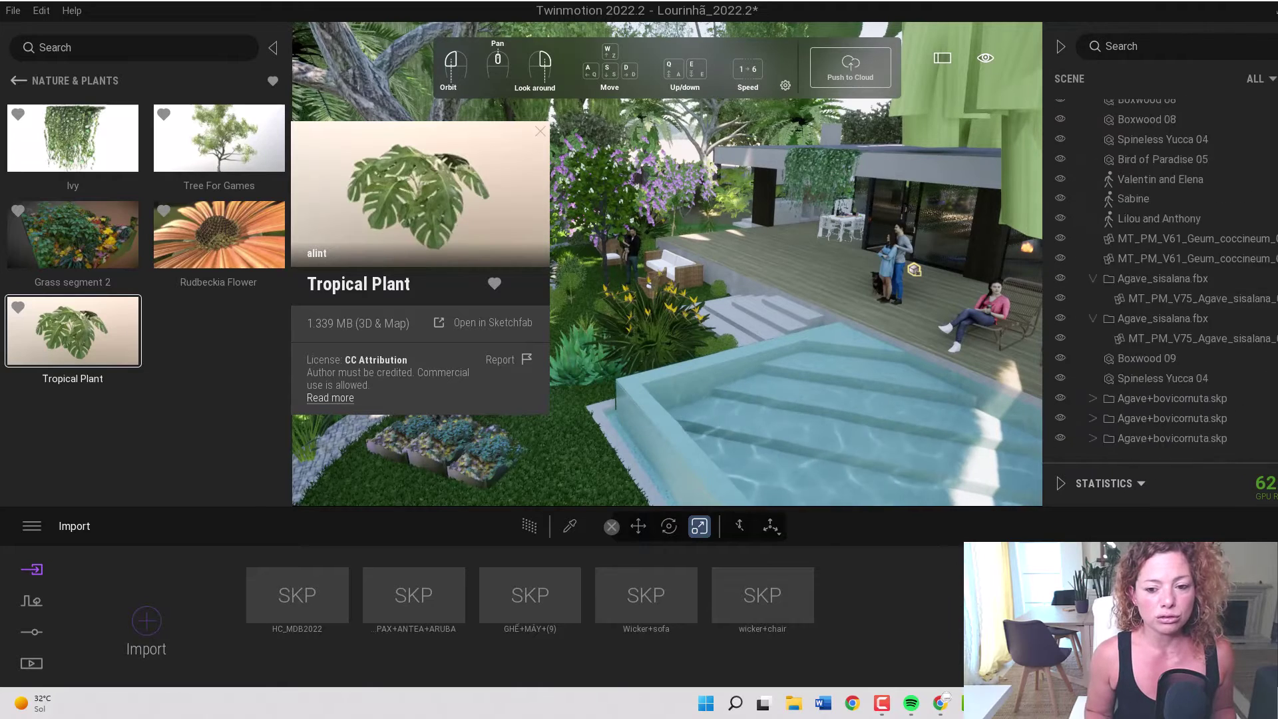
pyautogui.click(1180, 434)
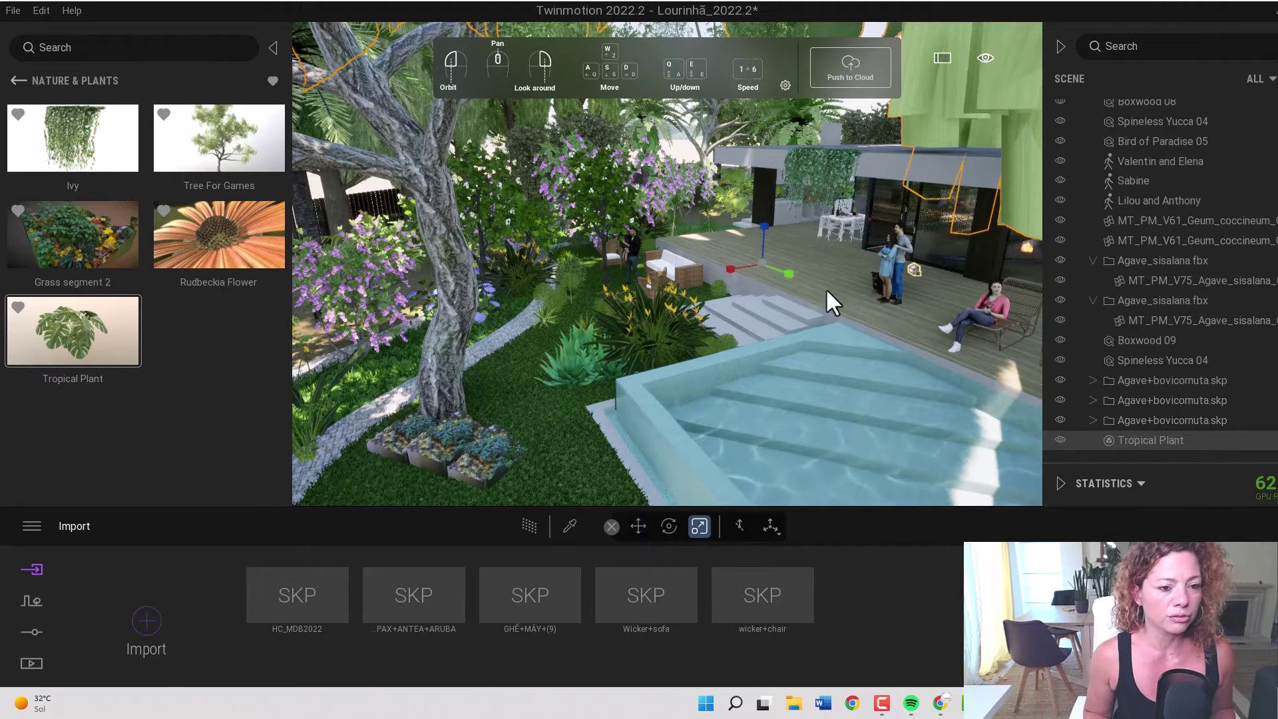
# - Scale the oversized Tropical Plant down uniformly until it is smaller than the people standing on the terrace
pyautogui.scroll(10, 764, 280)
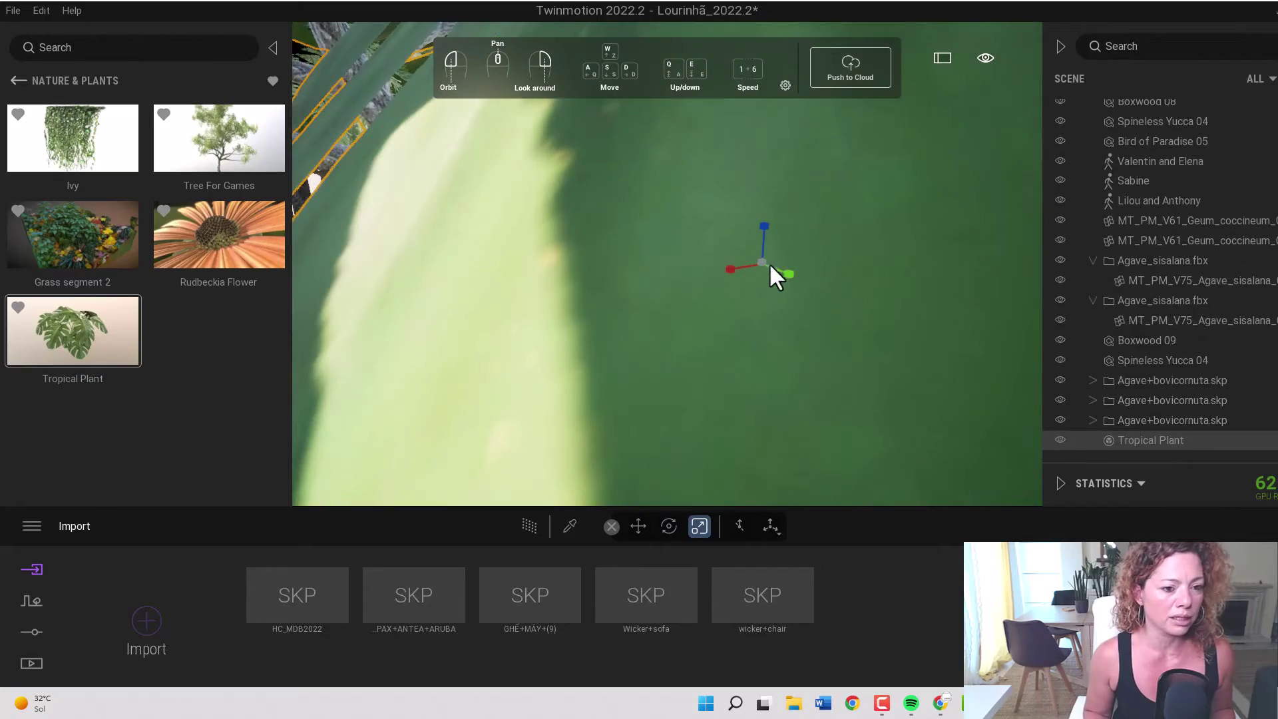
pyautogui.click(769, 260)
pyautogui.scroll(-10, 762, 266)
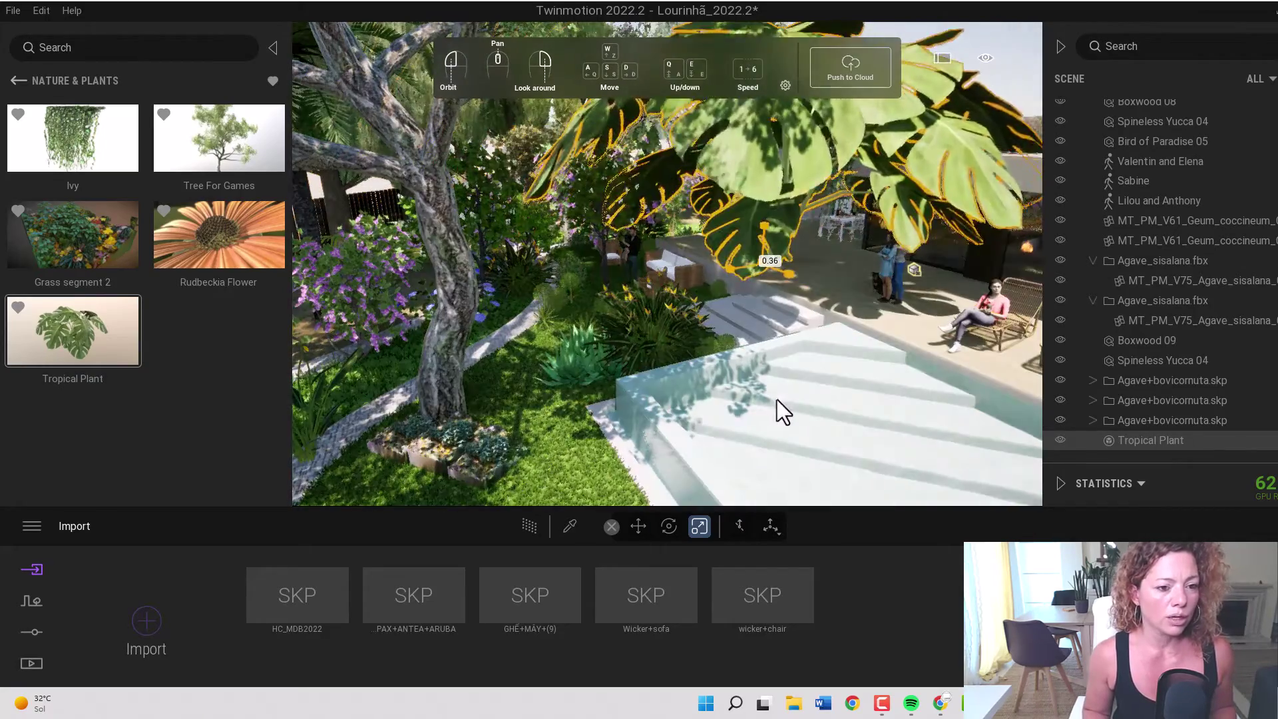
pyautogui.moveTo(762, 260); pyautogui.dragTo(785, 417)
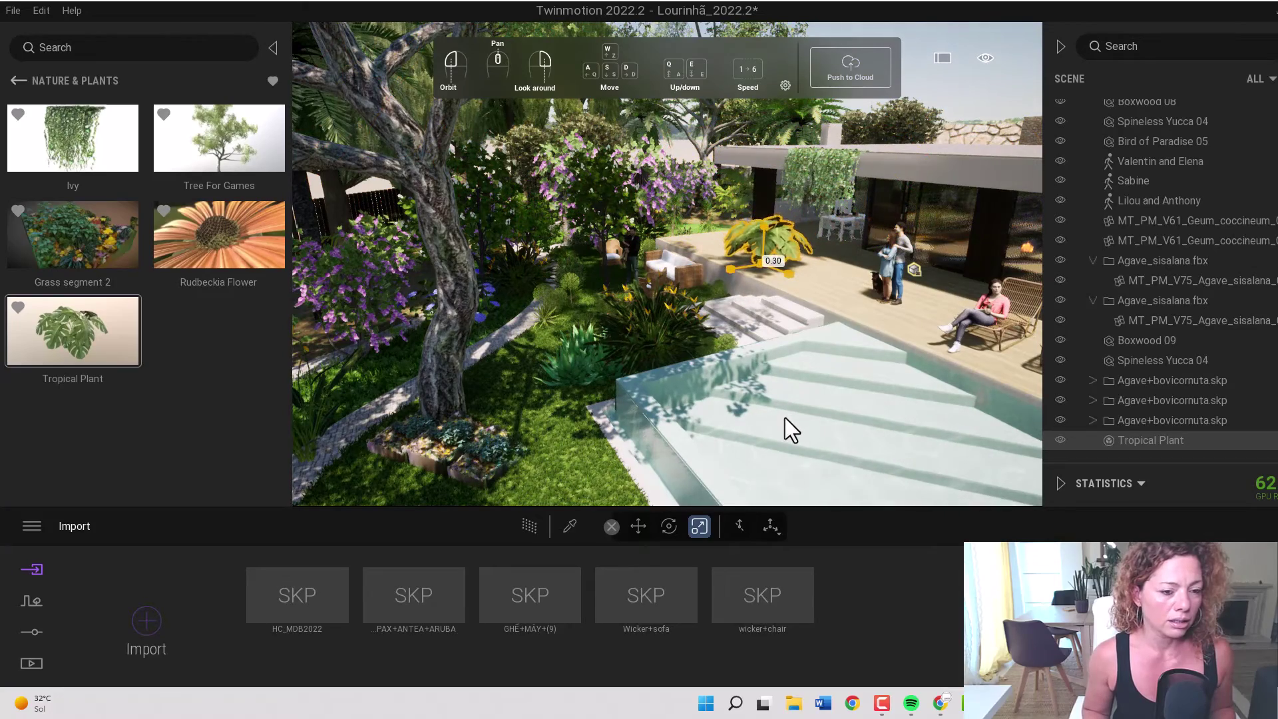
# - Add the scaled Tropical Plant from the scene graph to the user library
pyautogui.doubleClick(761, 250)
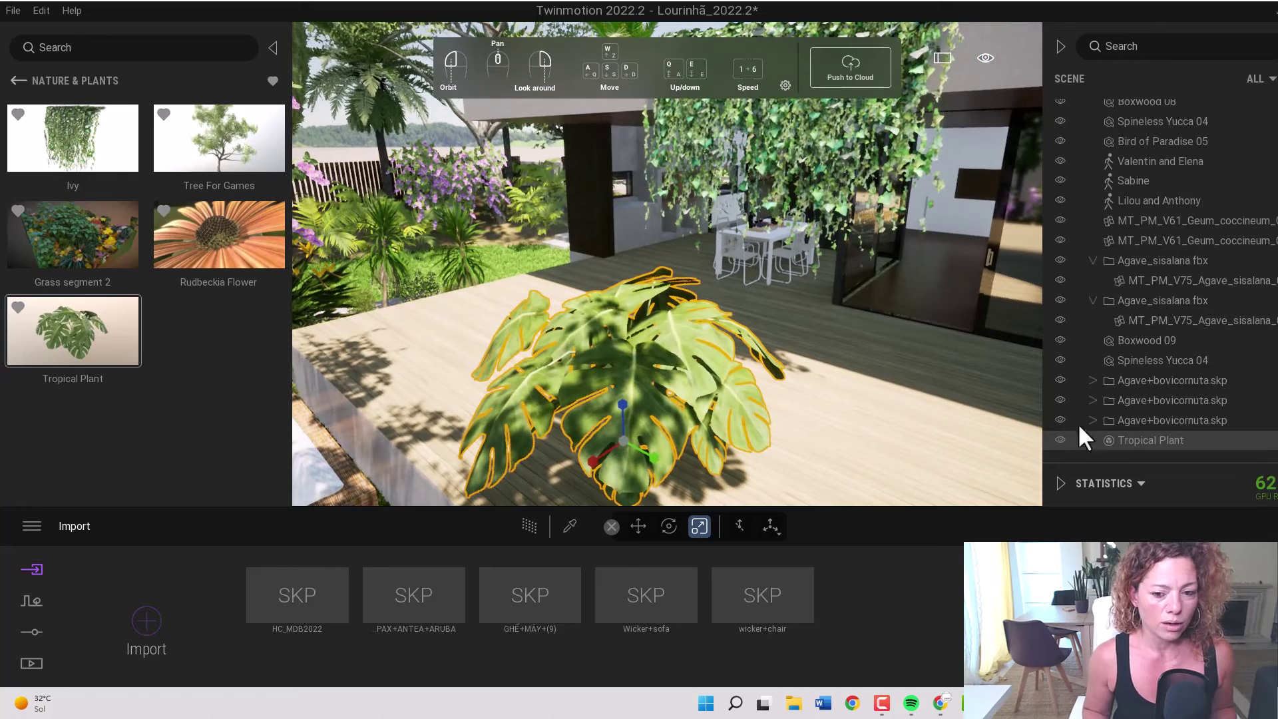
pyautogui.rightClick(1130, 442)
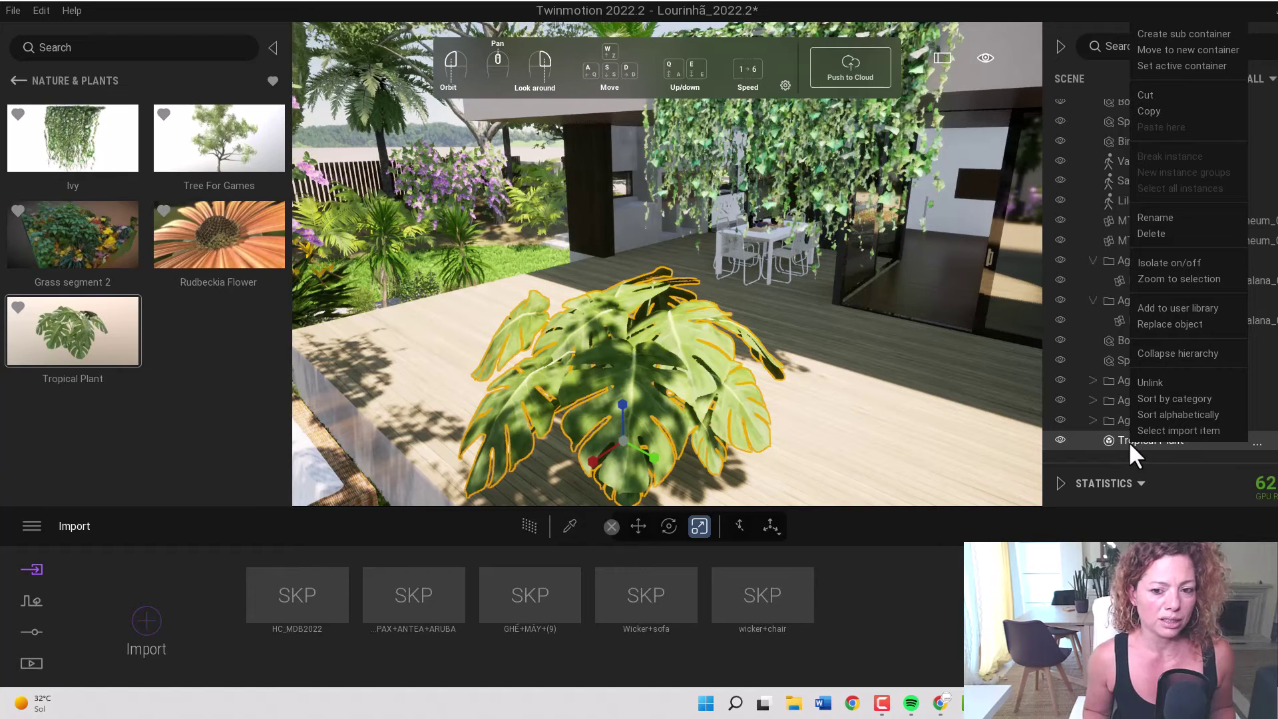
pyautogui.click(1145, 309)
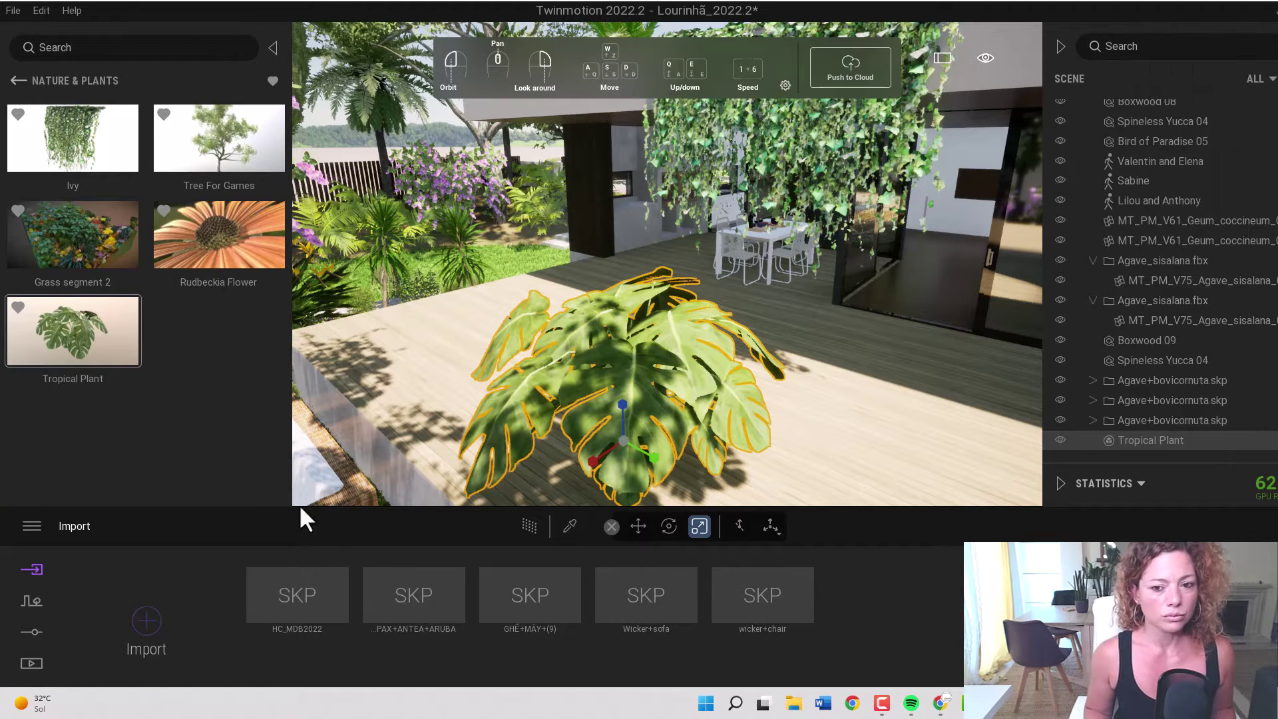
# - Return to the main library, turn off the favourites filter and open the User Library
pyautogui.click(19, 80)
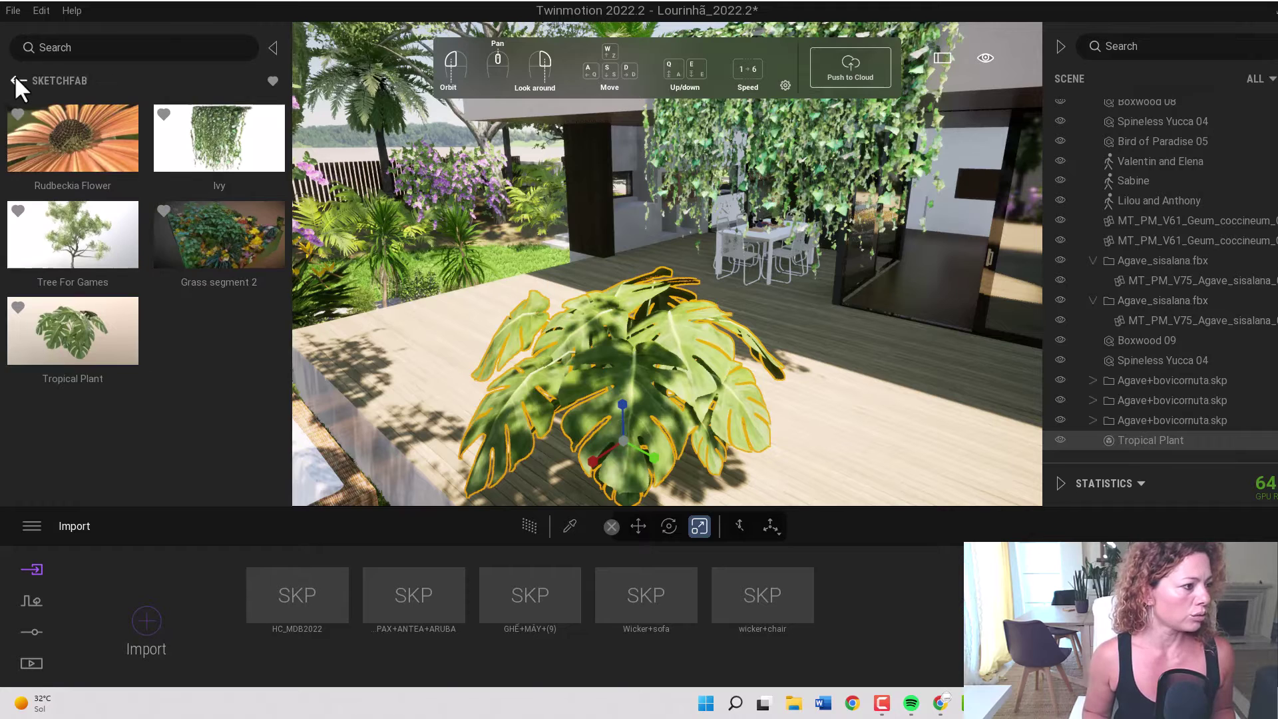
pyautogui.click(18, 79)
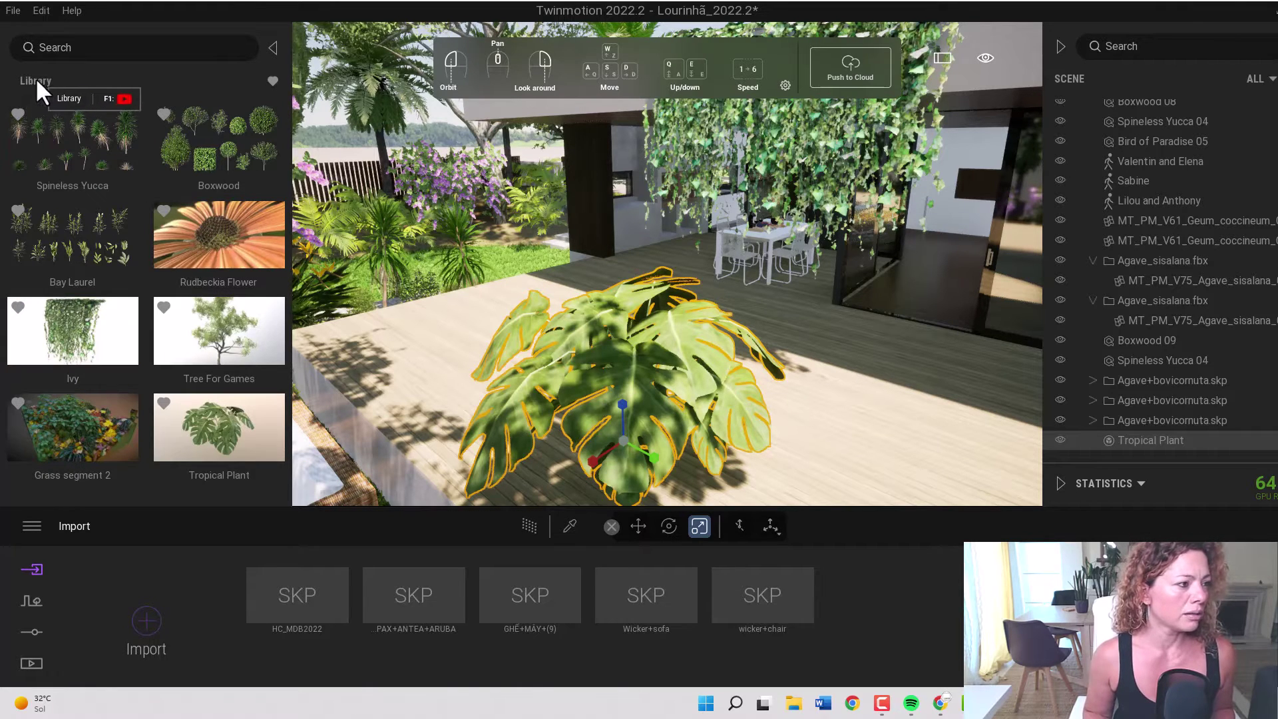
pyautogui.click(273, 80)
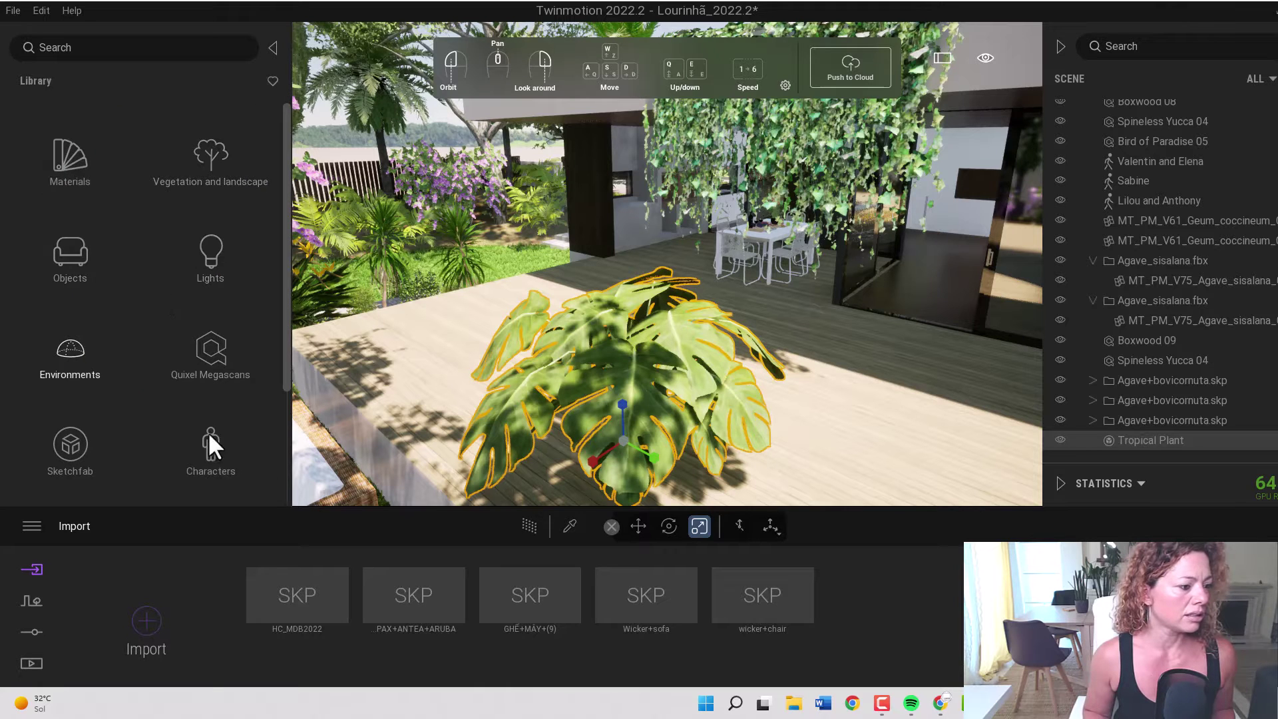
pyautogui.scroll(-5, 40, 446)
pyautogui.click(67, 455)
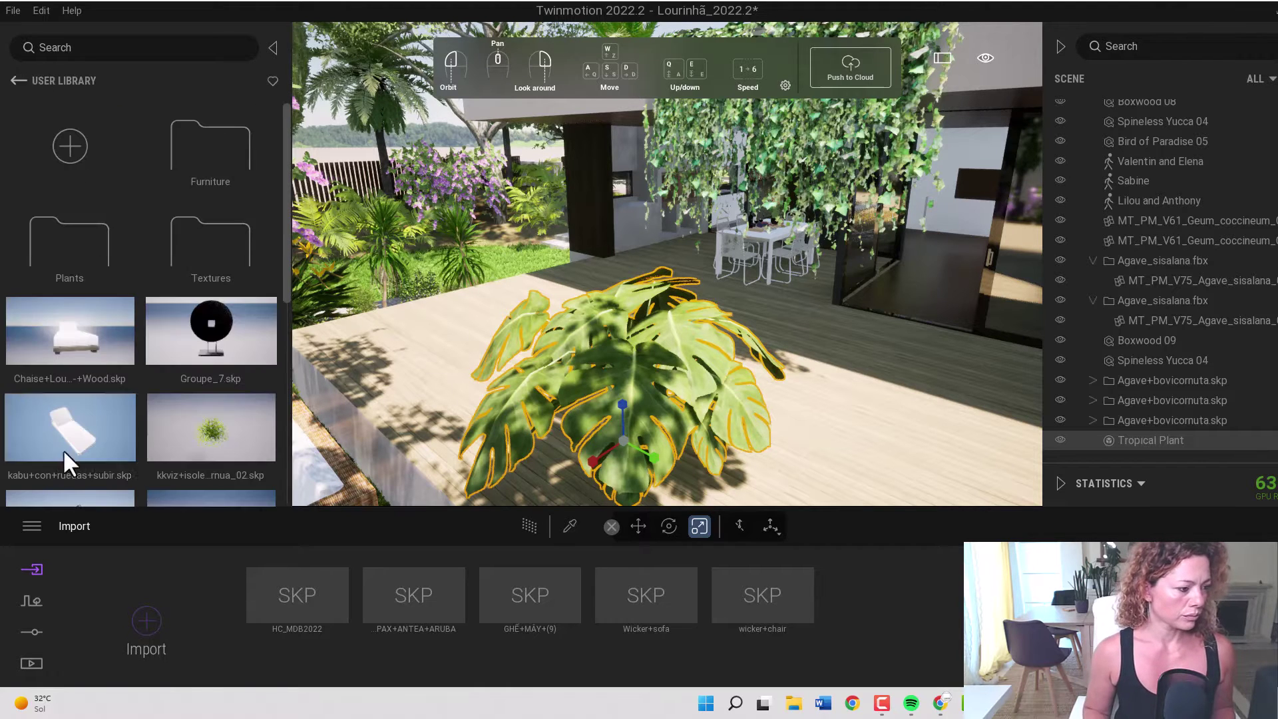
# - Place the saved Tropical Plant from the User Library on the terrace beside the existing one, and activate the Move tool
pyautogui.scroll(-10, 193, 393)
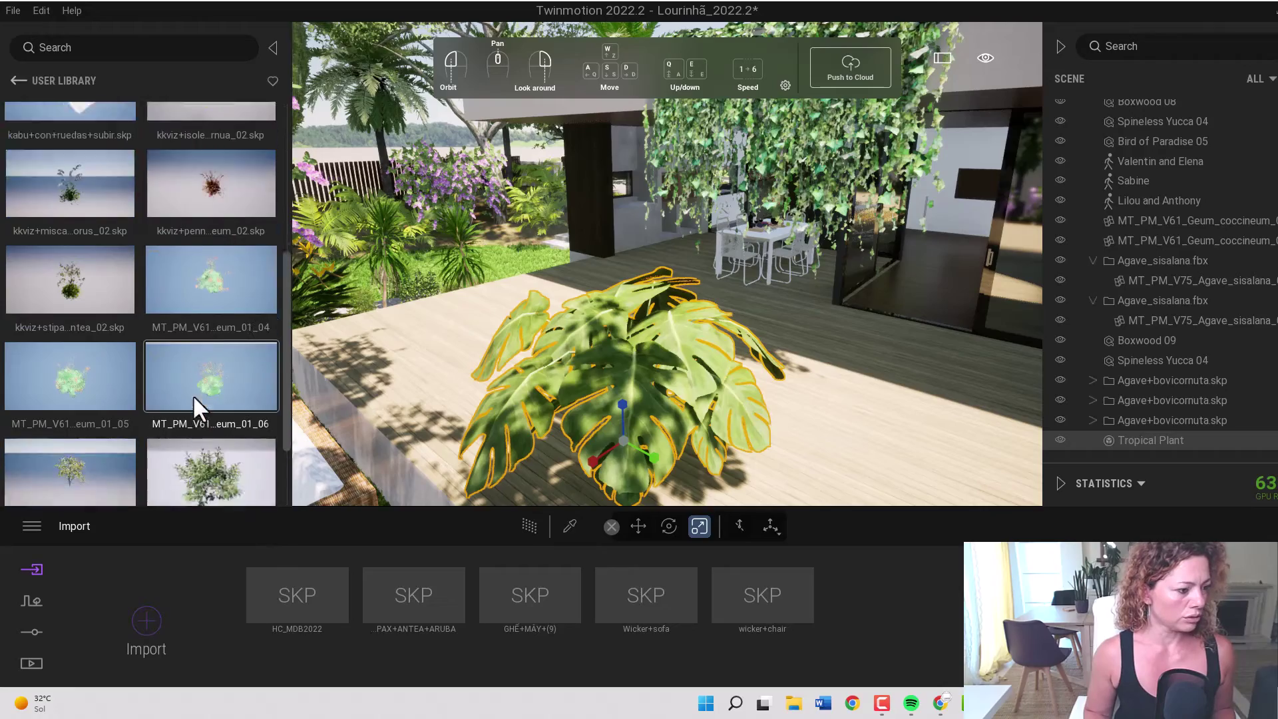
pyautogui.moveTo(219, 460); pyautogui.dragTo(429, 374)
pyautogui.scroll(-5, 430, 373)
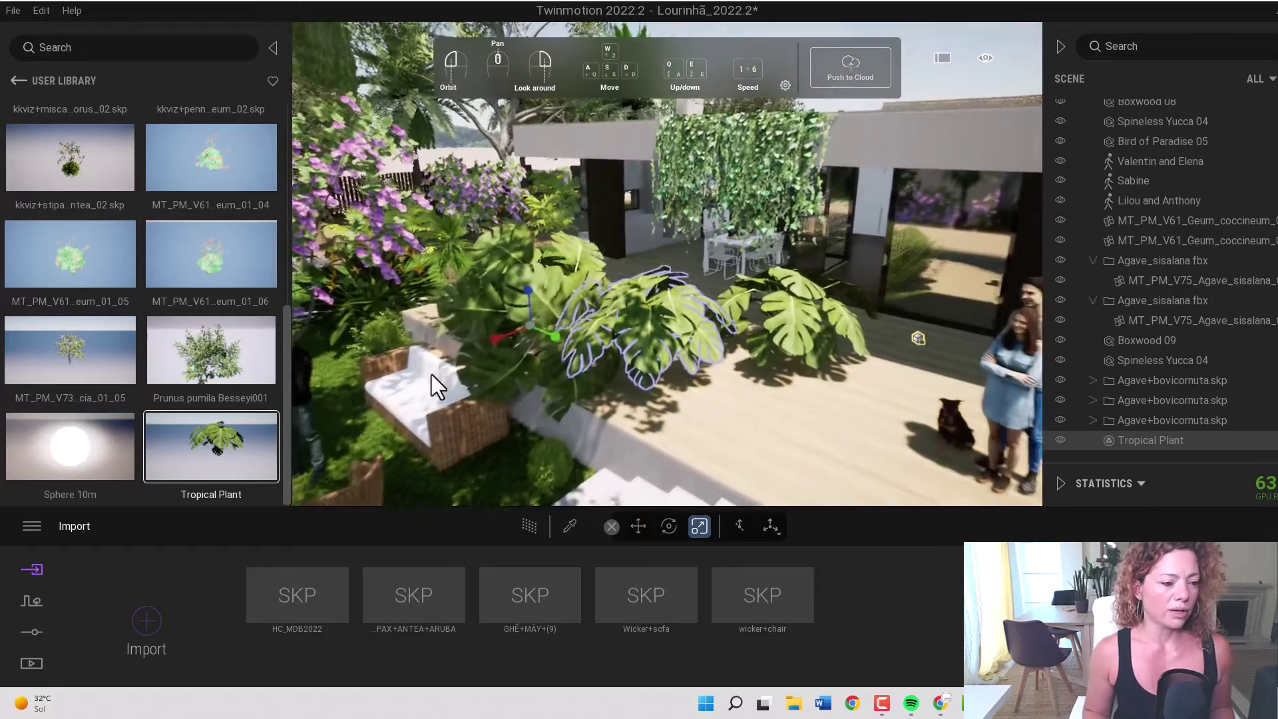
pyautogui.click(638, 527)
# - Examine the placed tropical plants on the terrace and the hanging ivy close up
pyautogui.scroll(5, 656, 314)
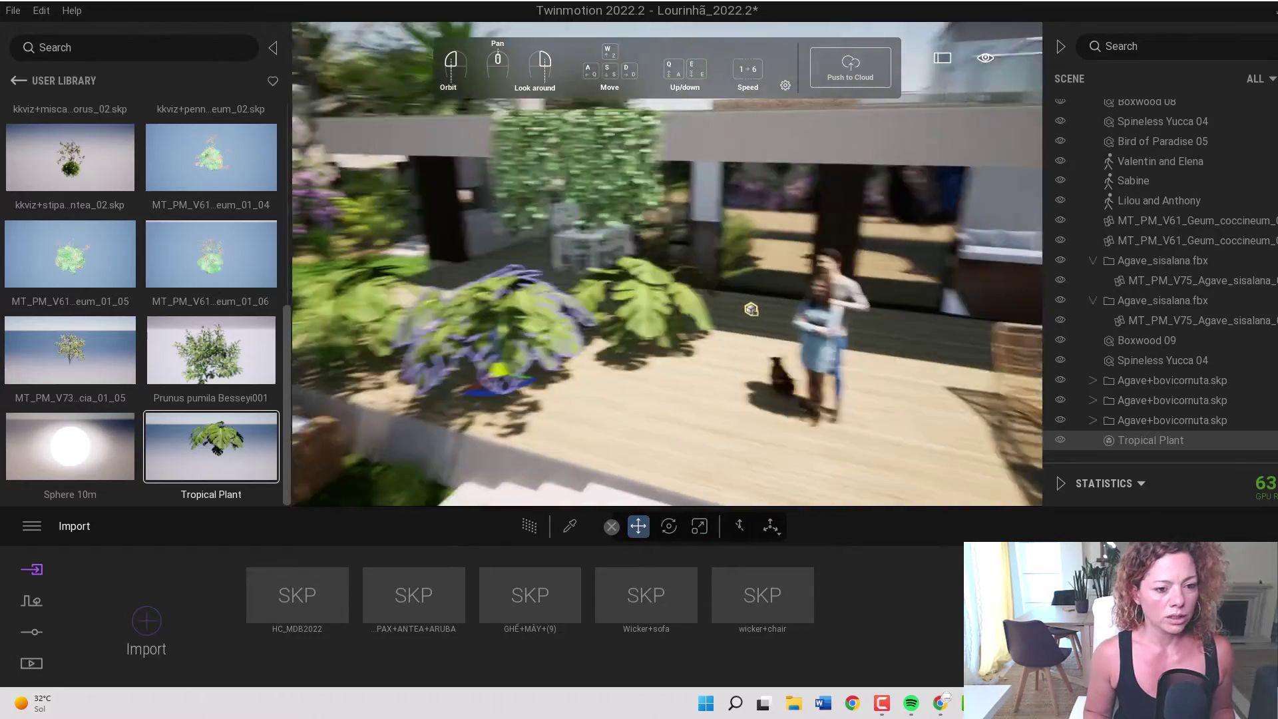
pyautogui.moveTo(867, 356); pyautogui.dragTo(830, 364)
pyautogui.scroll(6, 829, 364)
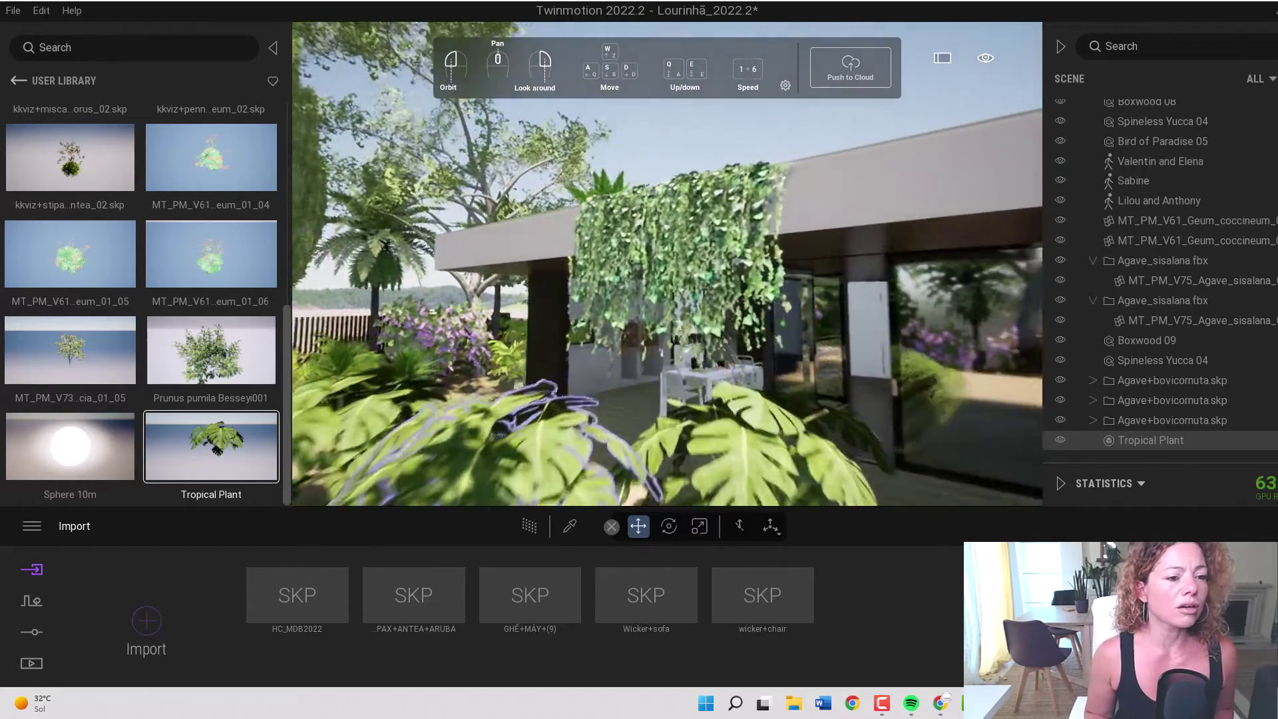
pyautogui.scroll(5, 667, 264)
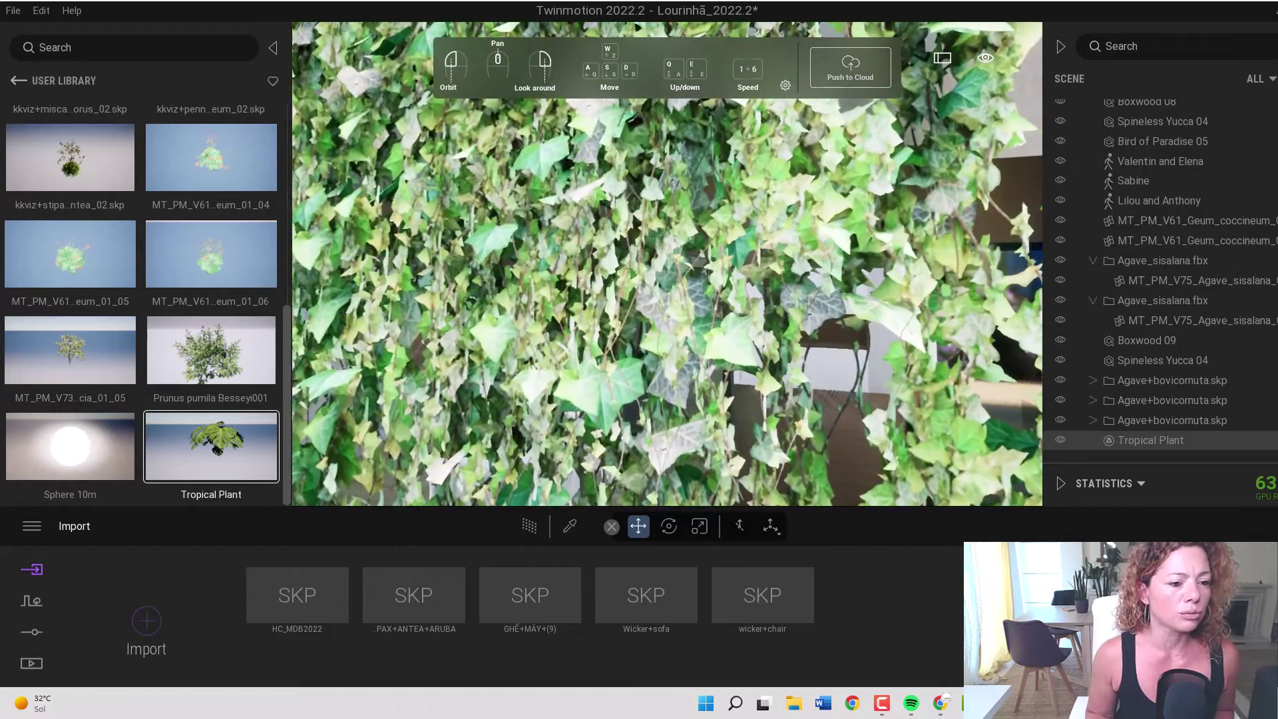
pyautogui.scroll(-5, 667, 264)
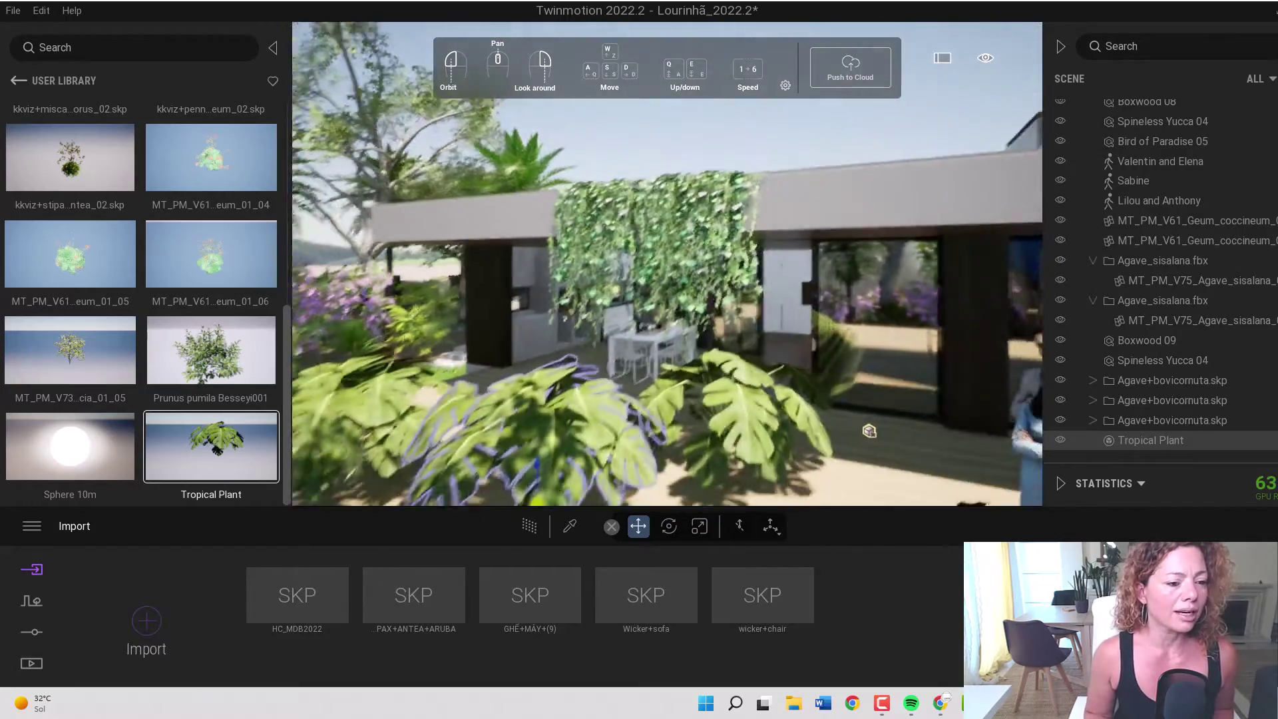
# - Inspect the garden ground cover and fallen leaves around the base of the tree trunk
pyautogui.moveTo(667, 263); pyautogui.dragTo(765, 270)
pyautogui.press('w')
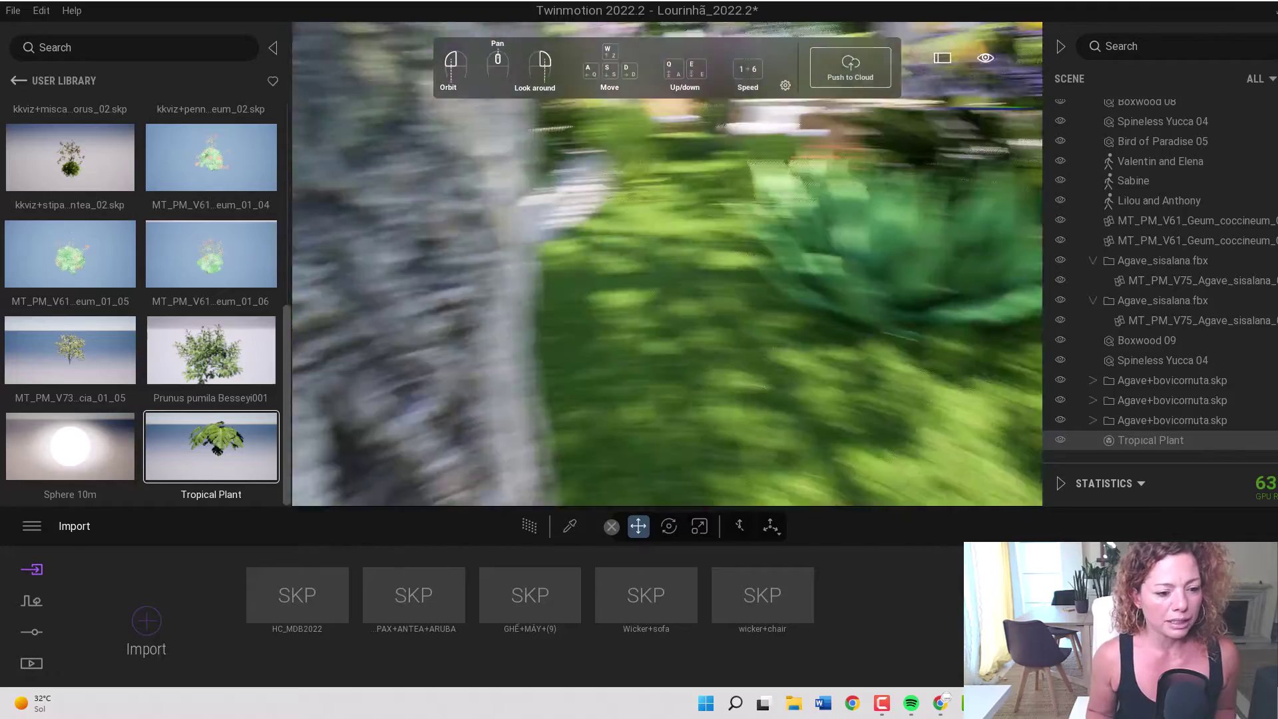
pyautogui.moveTo(567, 294)
pyautogui.mouseDown()
pyautogui.moveTo(586, 295)
pyautogui.moveTo(567, 294)
pyautogui.mouseUp()
pyautogui.scroll(5, 565, 292)
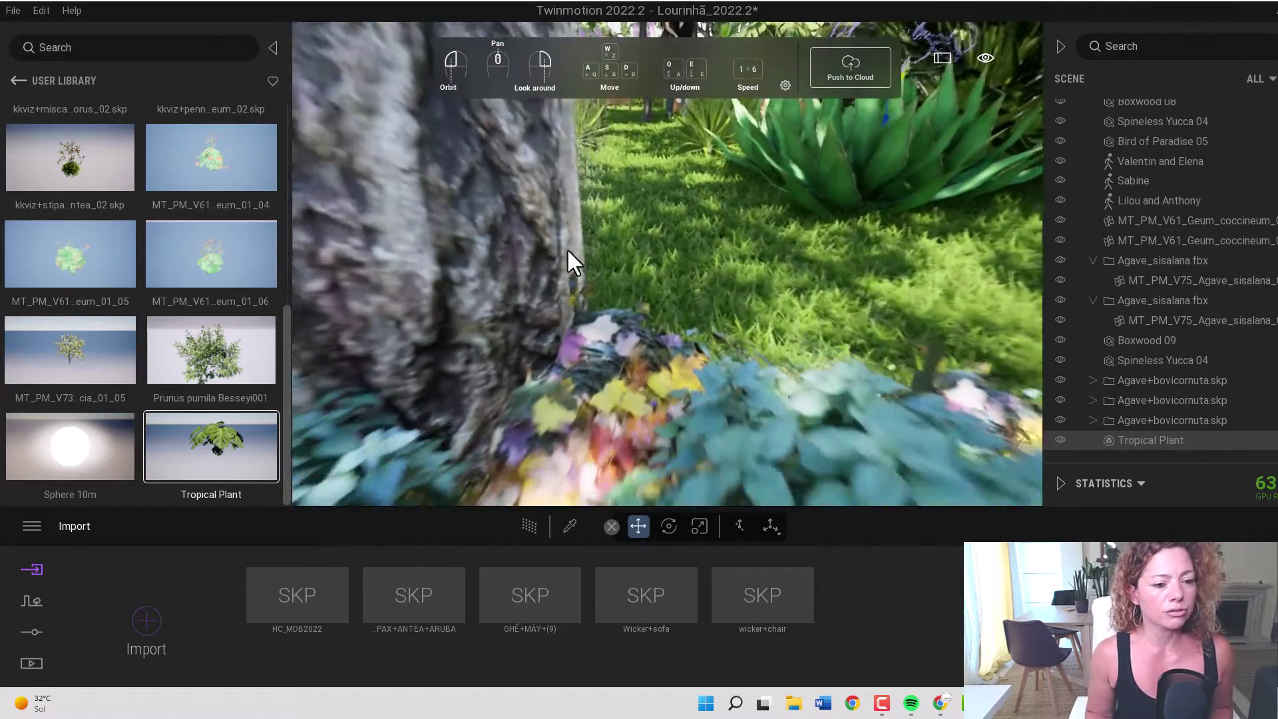
pyautogui.scroll(-5, 580, 136)
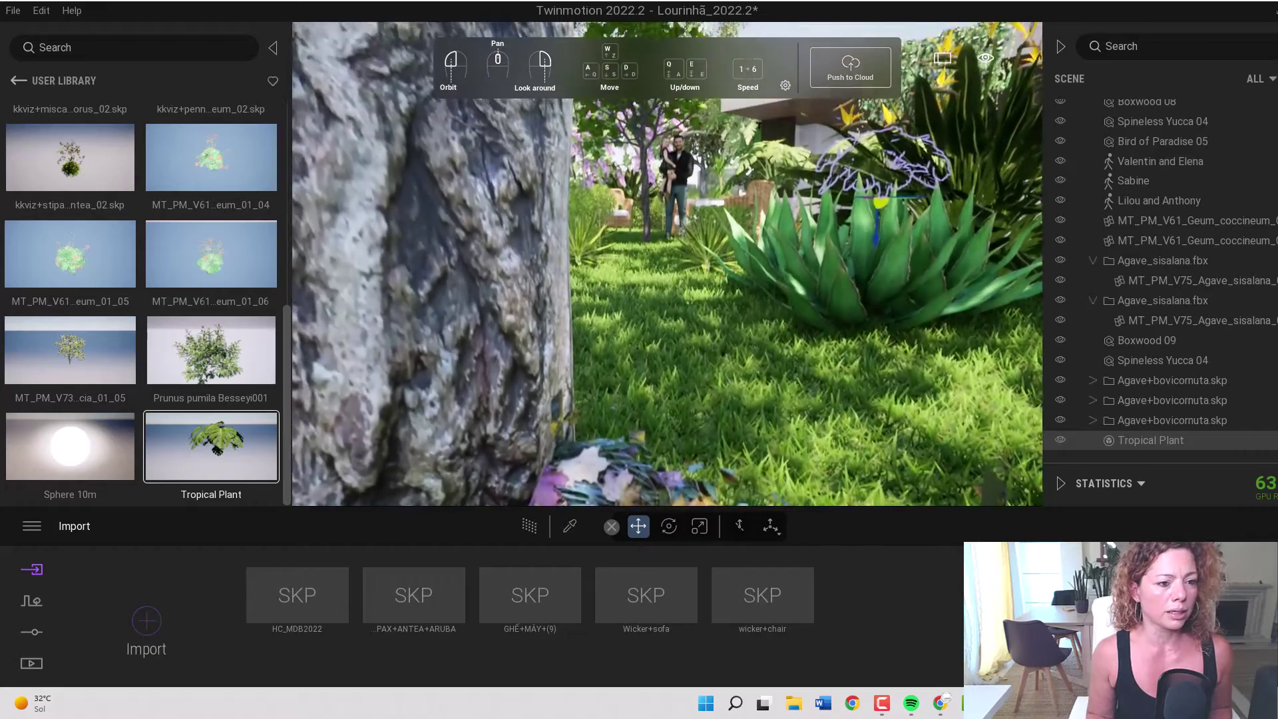
pyautogui.scroll(5, 667, 264)
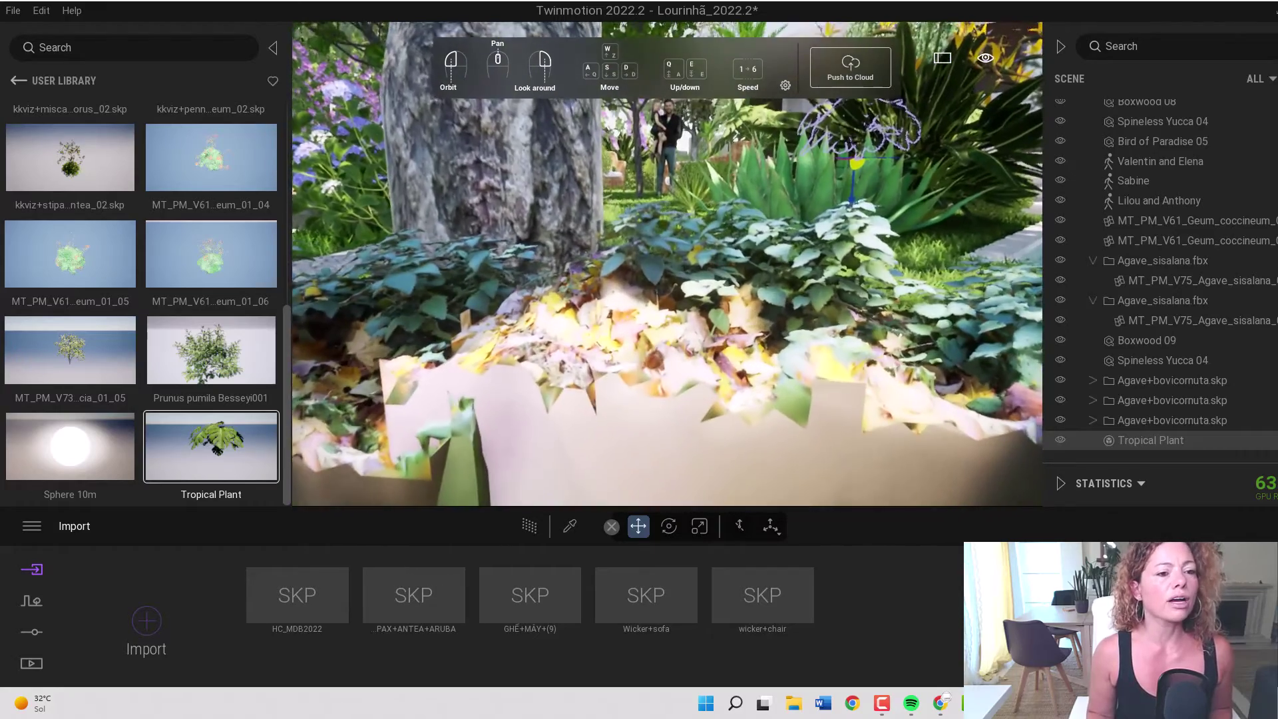
pyautogui.press('d')
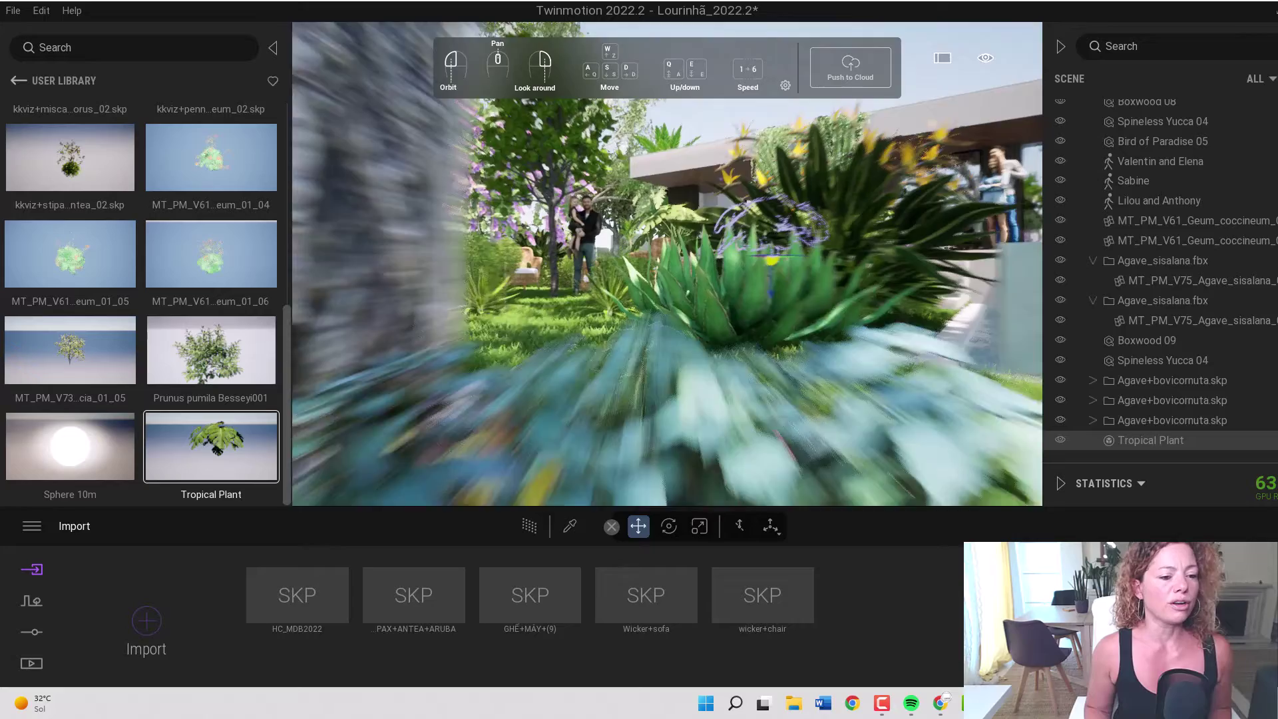
pyautogui.moveTo(505, 200); pyautogui.dragTo(569, 203, button='middle')
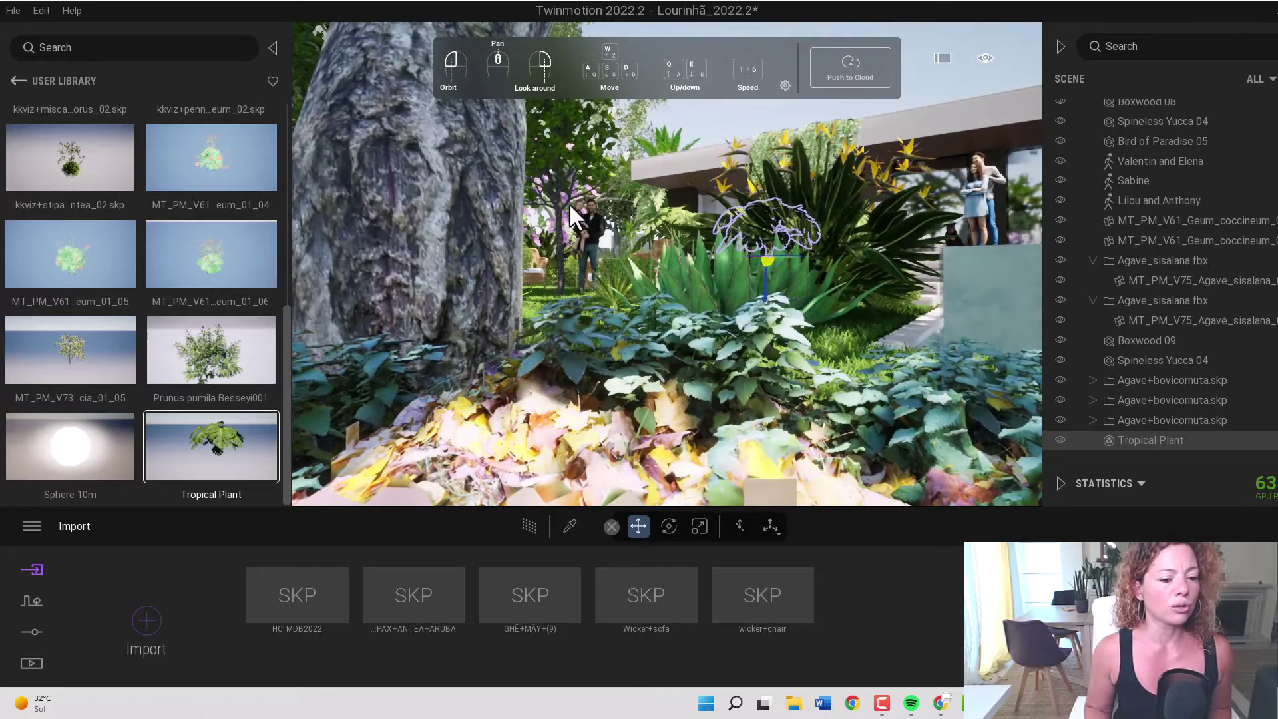
pyautogui.scroll(-3, 569, 202)
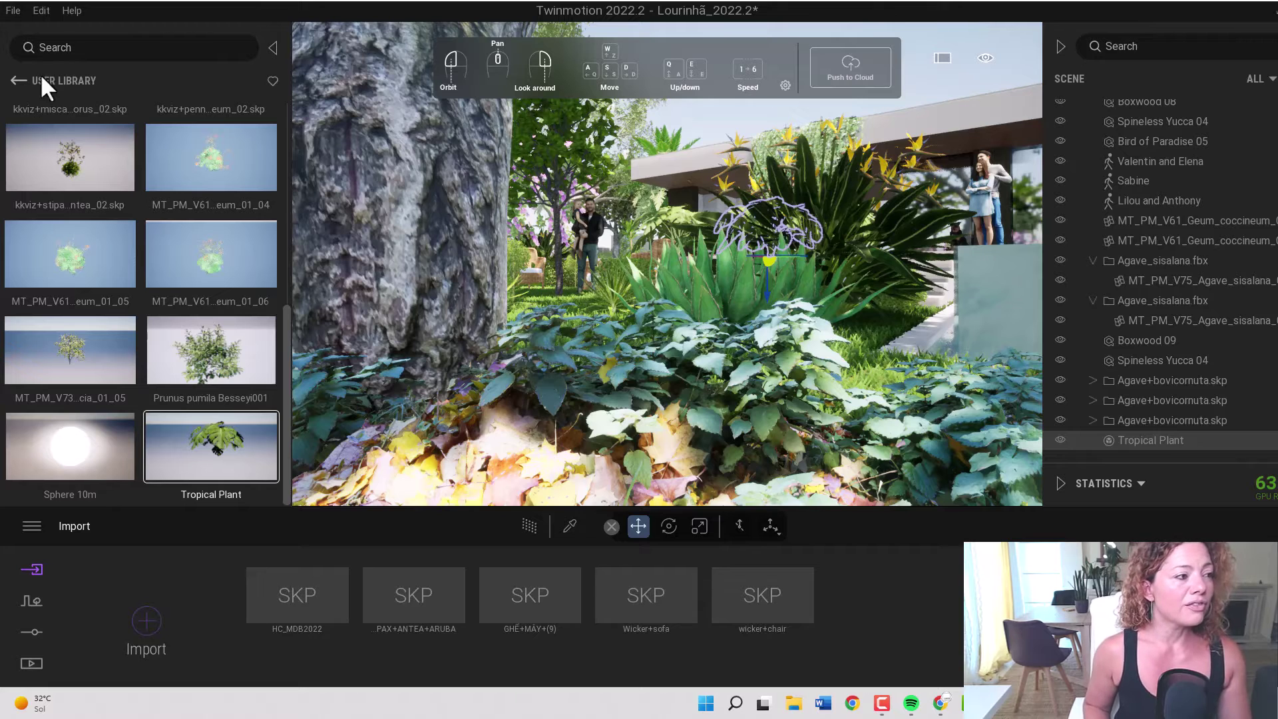
# - Browse the Characters & Creatures category of the Sketchfab library and preview the Low poly McCree model's details
pyautogui.click(16, 80)
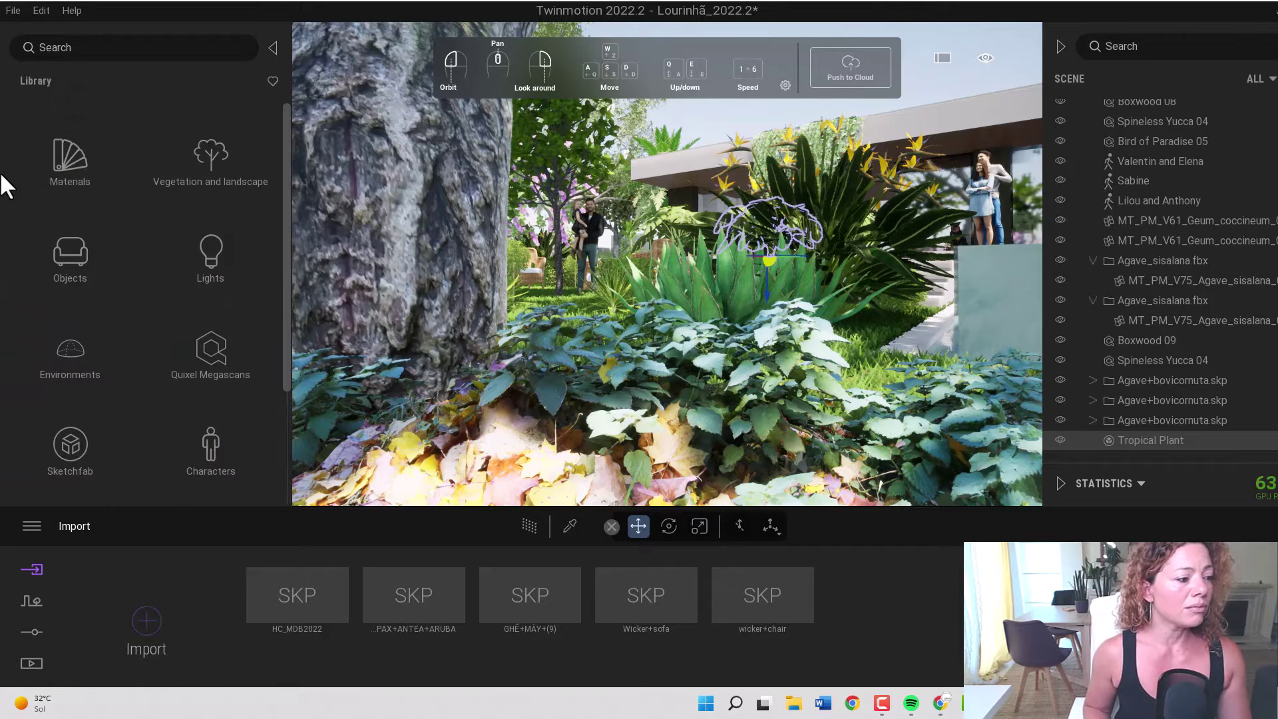
pyautogui.click(77, 442)
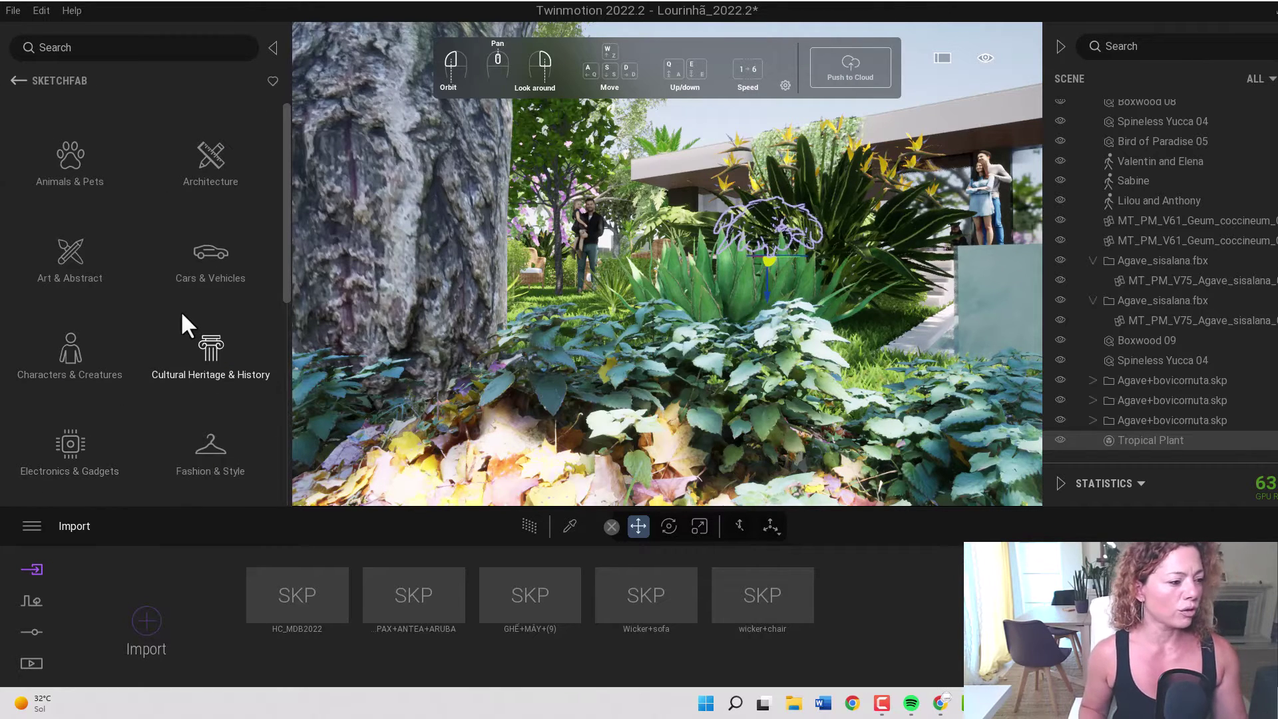
pyautogui.click(54, 340)
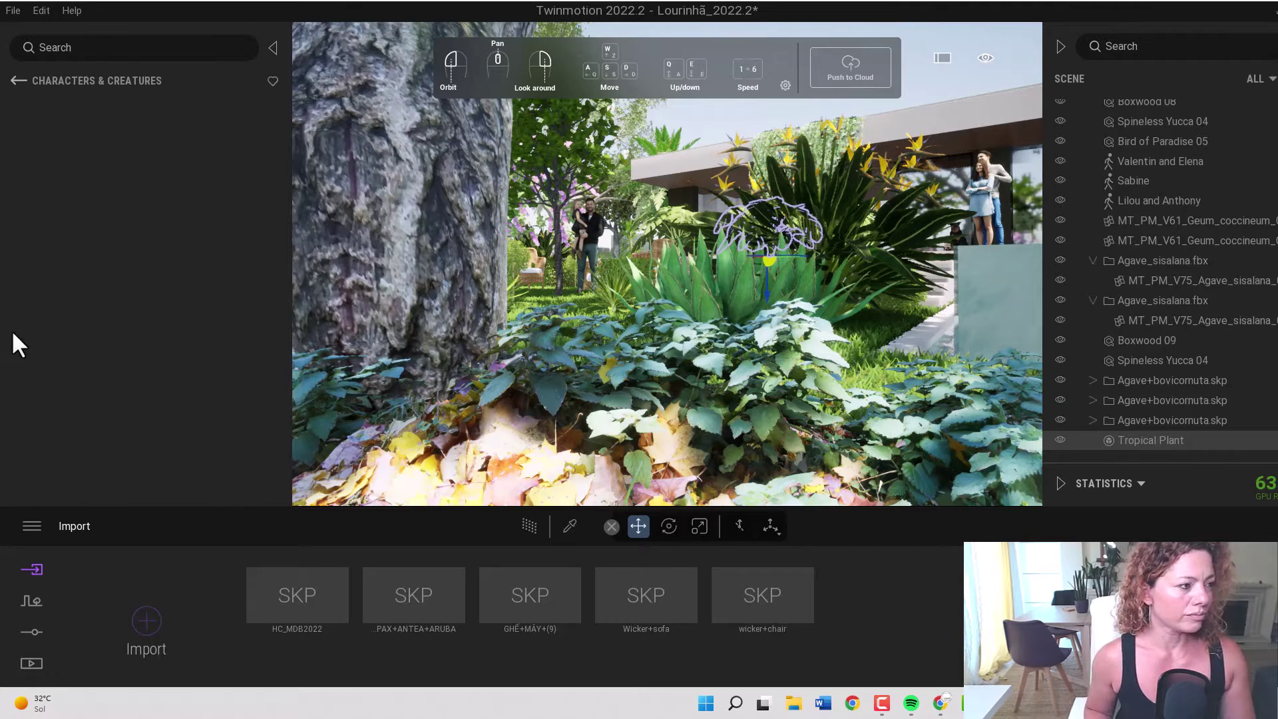
pyautogui.scroll(-8, 126, 303)
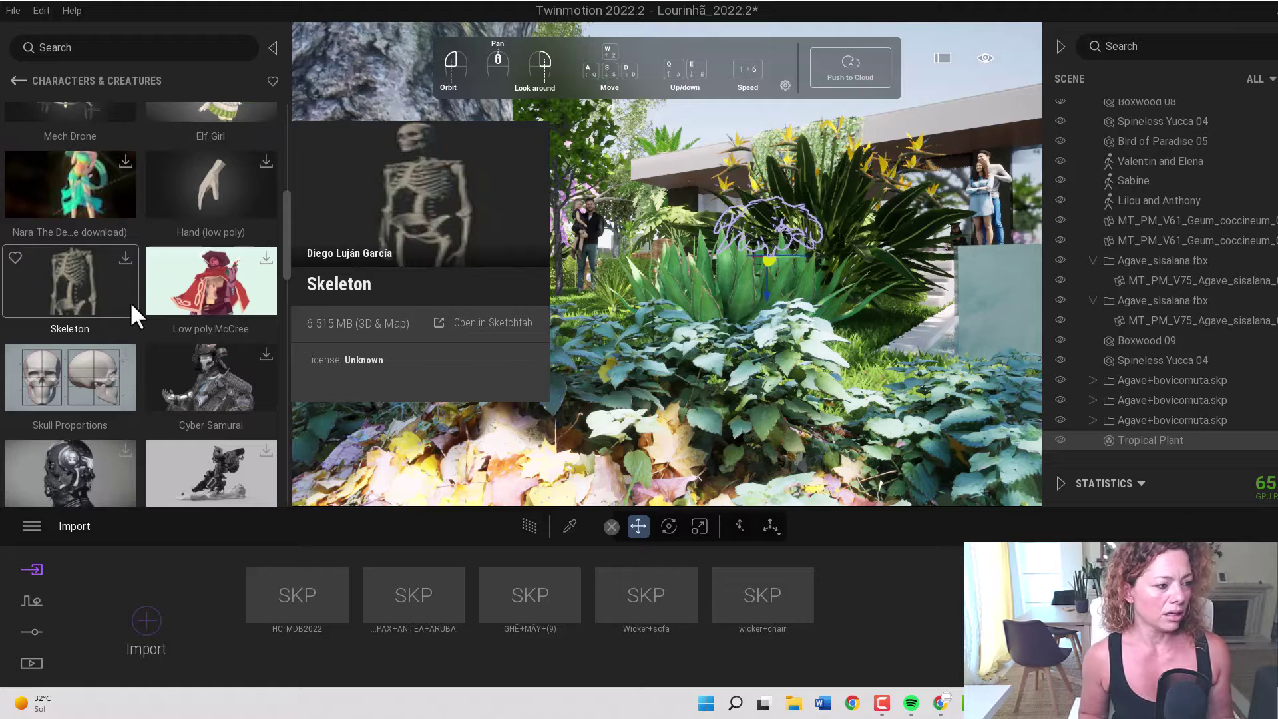
pyautogui.moveTo(196, 279)
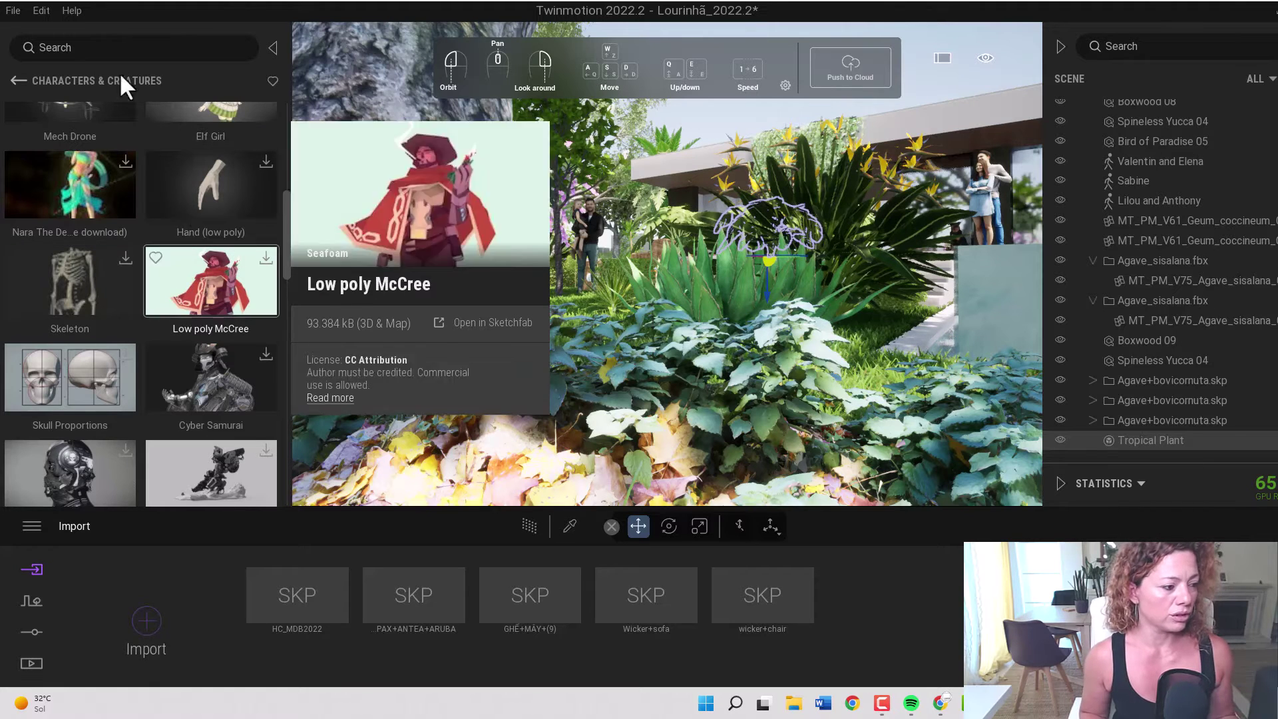
# - Look through the Cars & Vehicles and Art & Abstract categories of the Sketchfab library
pyautogui.click(17, 81)
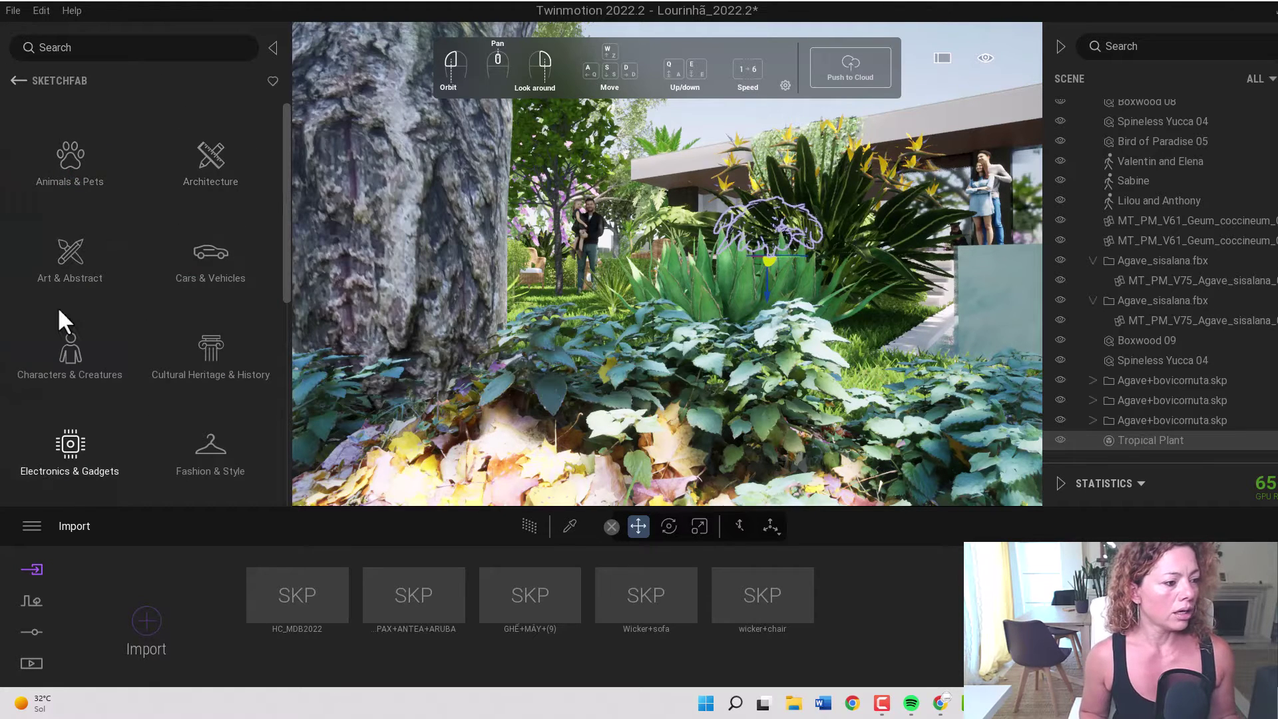
pyautogui.click(199, 259)
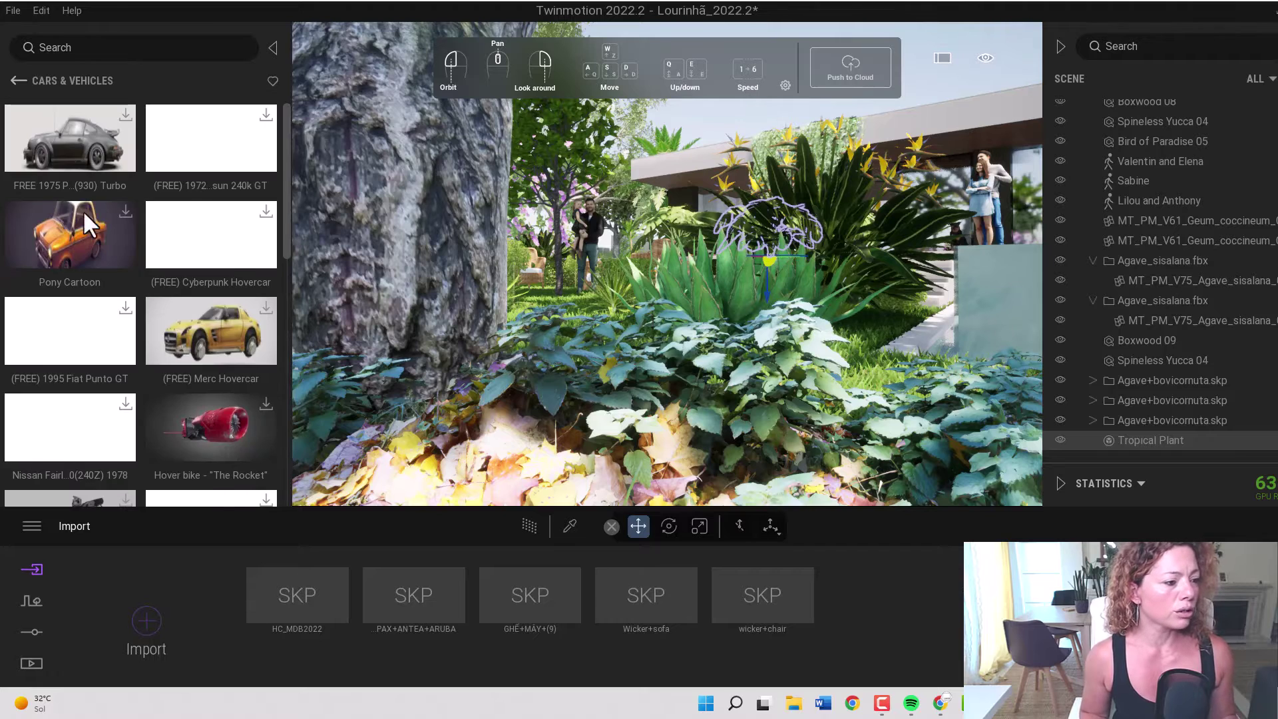
pyautogui.scroll(-6, 90, 302)
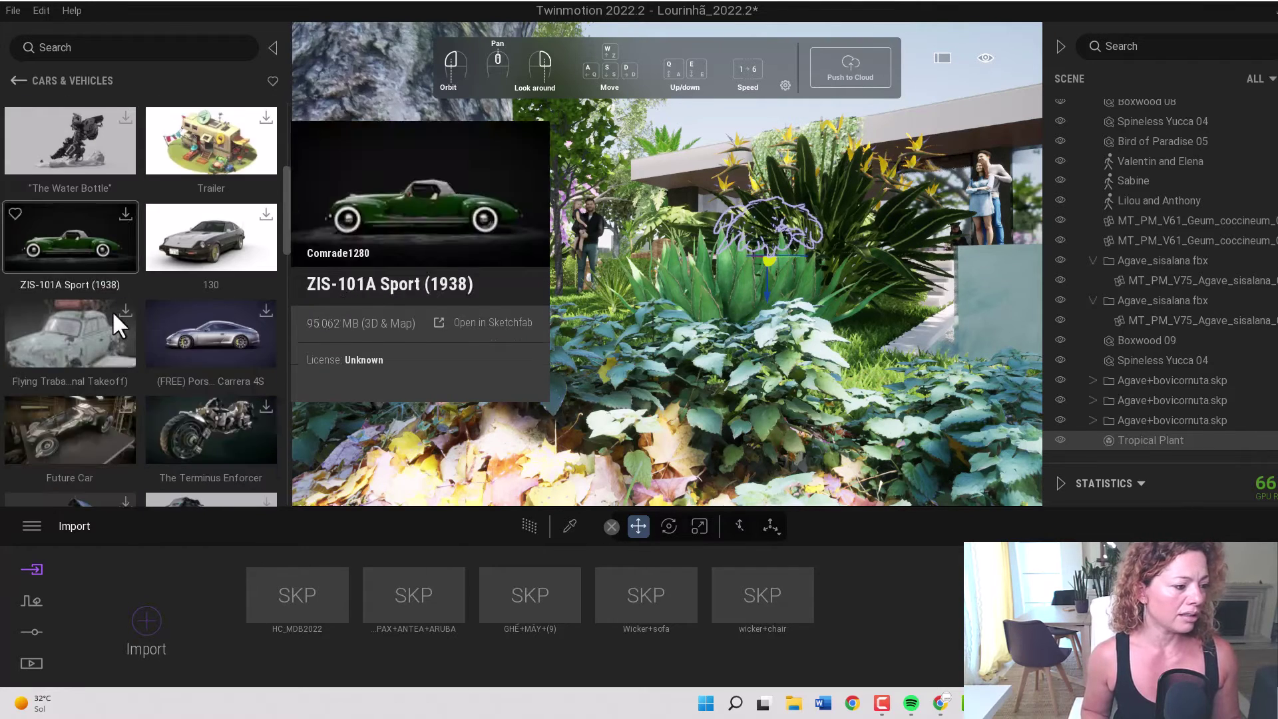
pyautogui.scroll(-1, 106, 304)
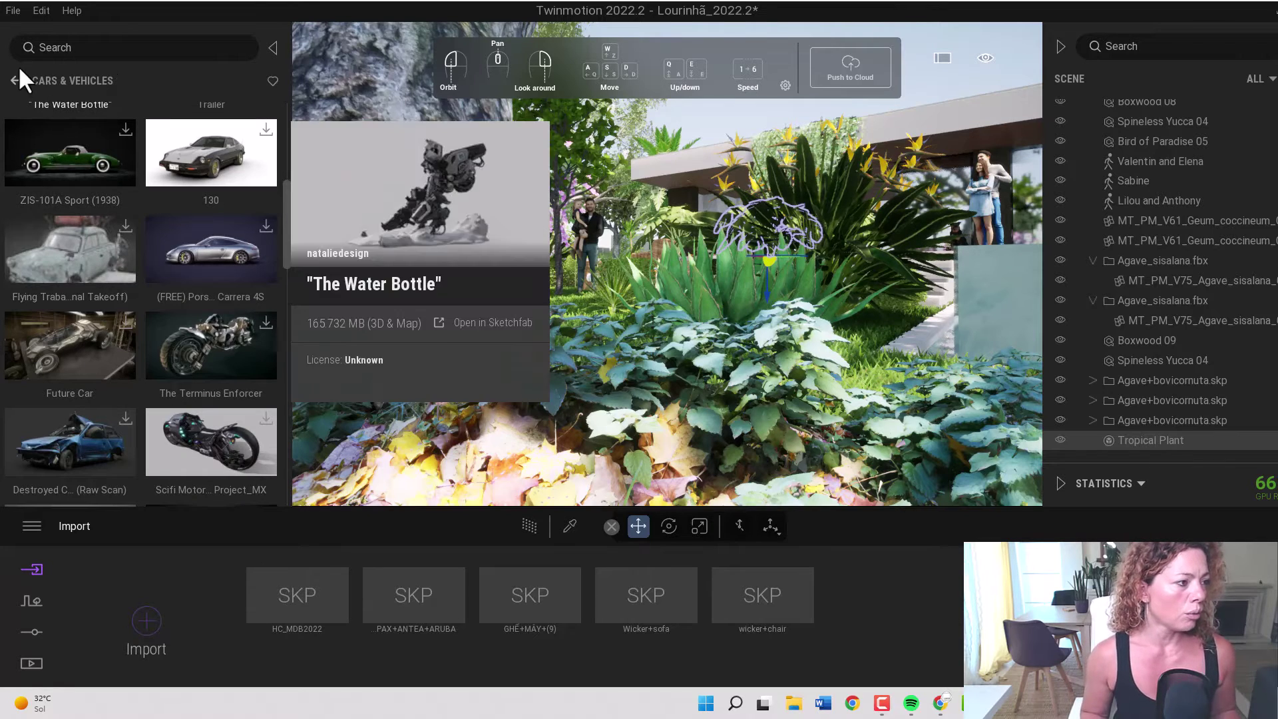
pyautogui.click(18, 80)
pyautogui.click(74, 251)
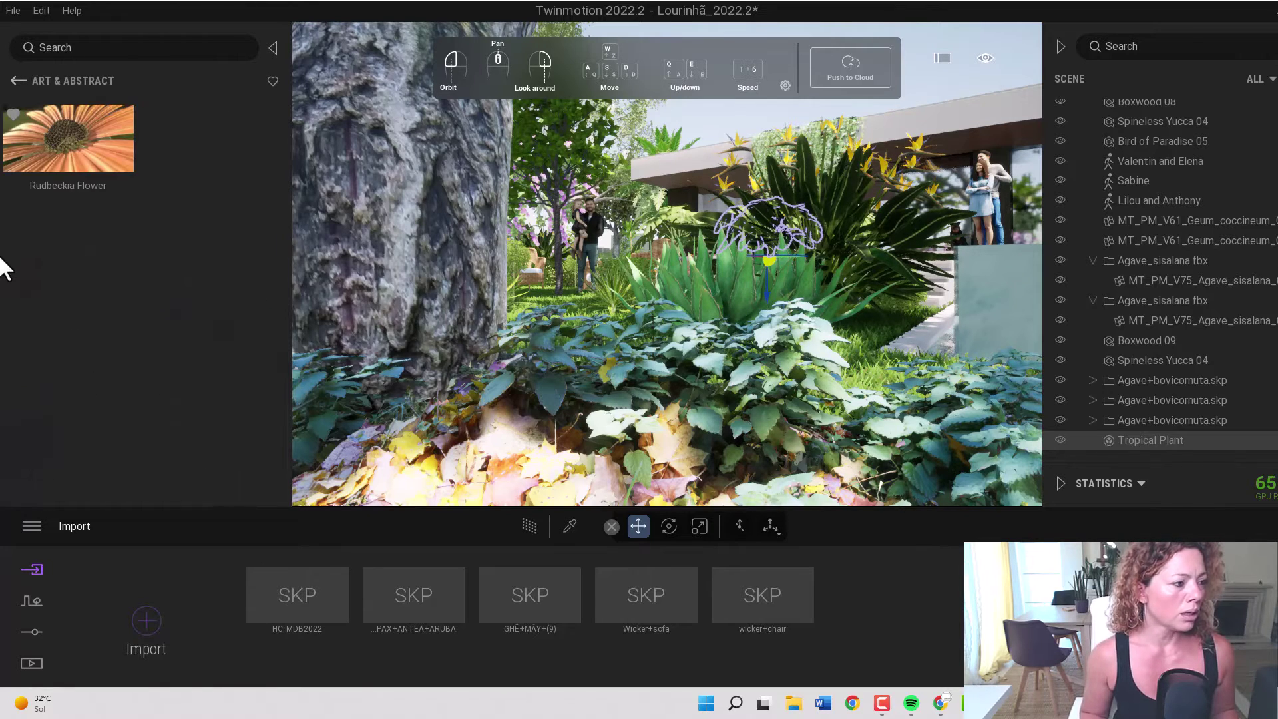
pyautogui.scroll(-2, 91, 233)
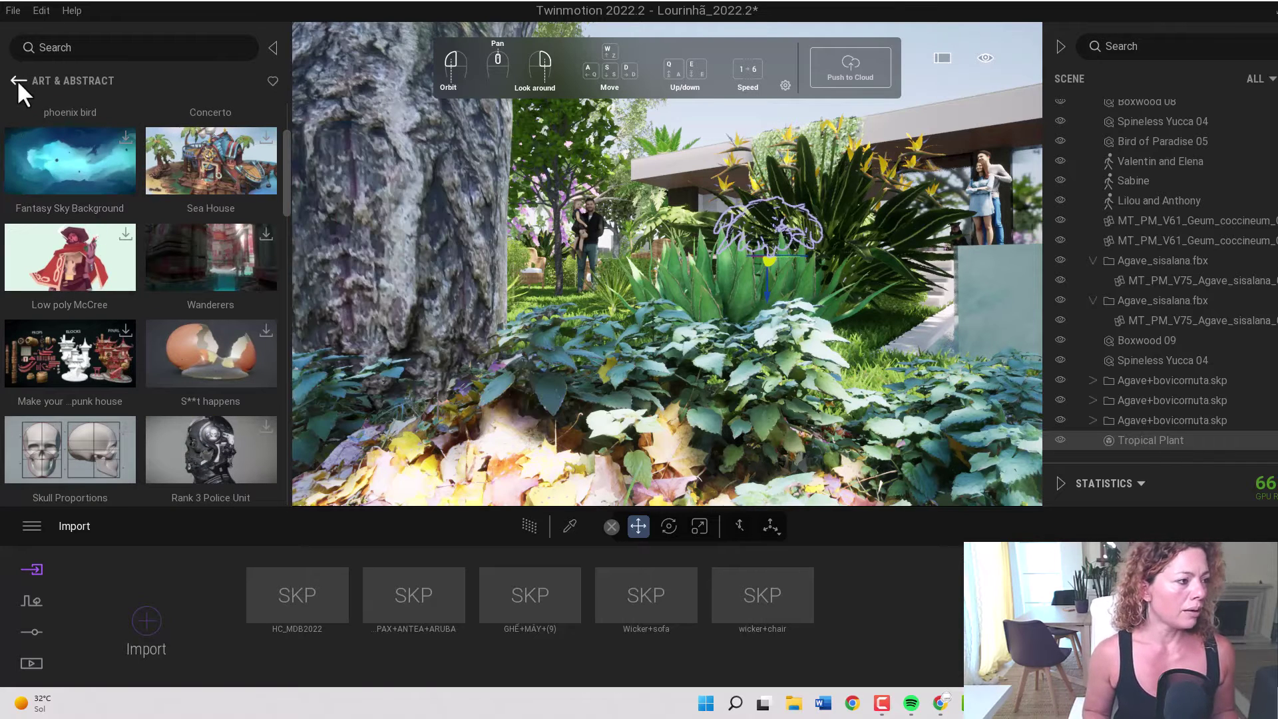
# - Browse the Animals & Pets category of the Sketchfab library and search it for Tiger
pyautogui.click(18, 79)
pyautogui.click(96, 173)
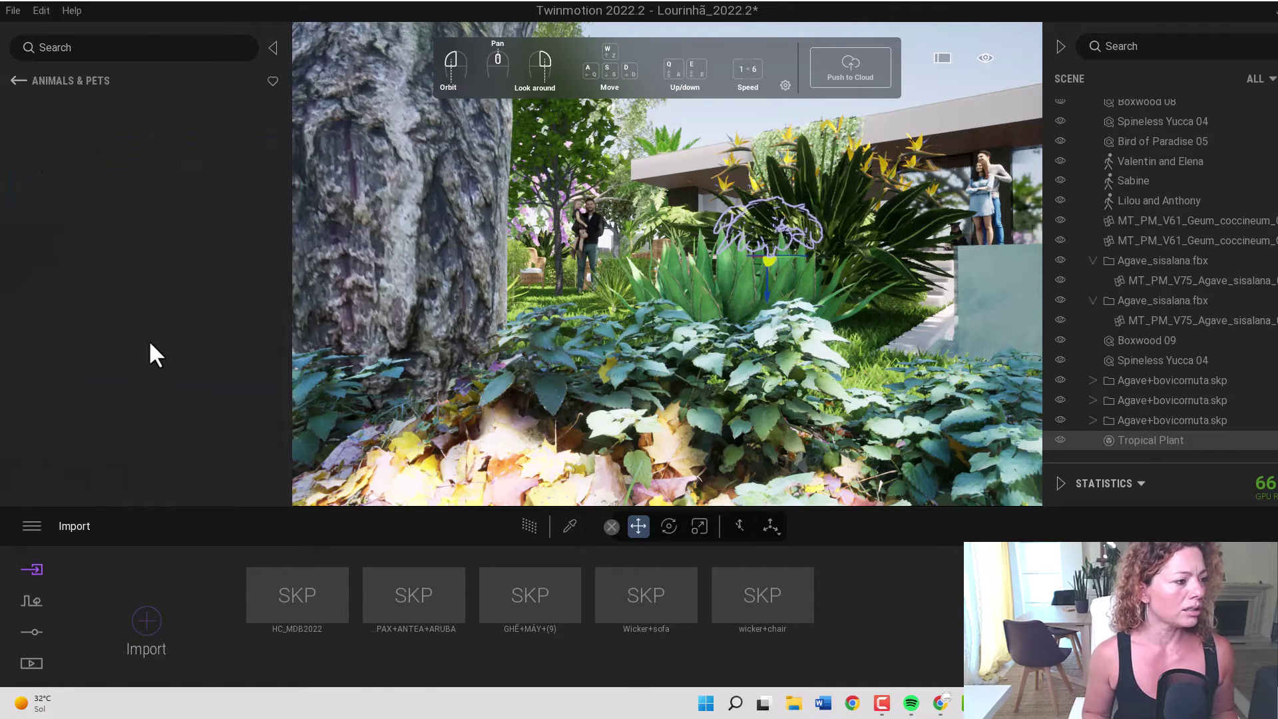
pyautogui.scroll(-1, 220, 300)
pyautogui.scroll(-6, 190, 332)
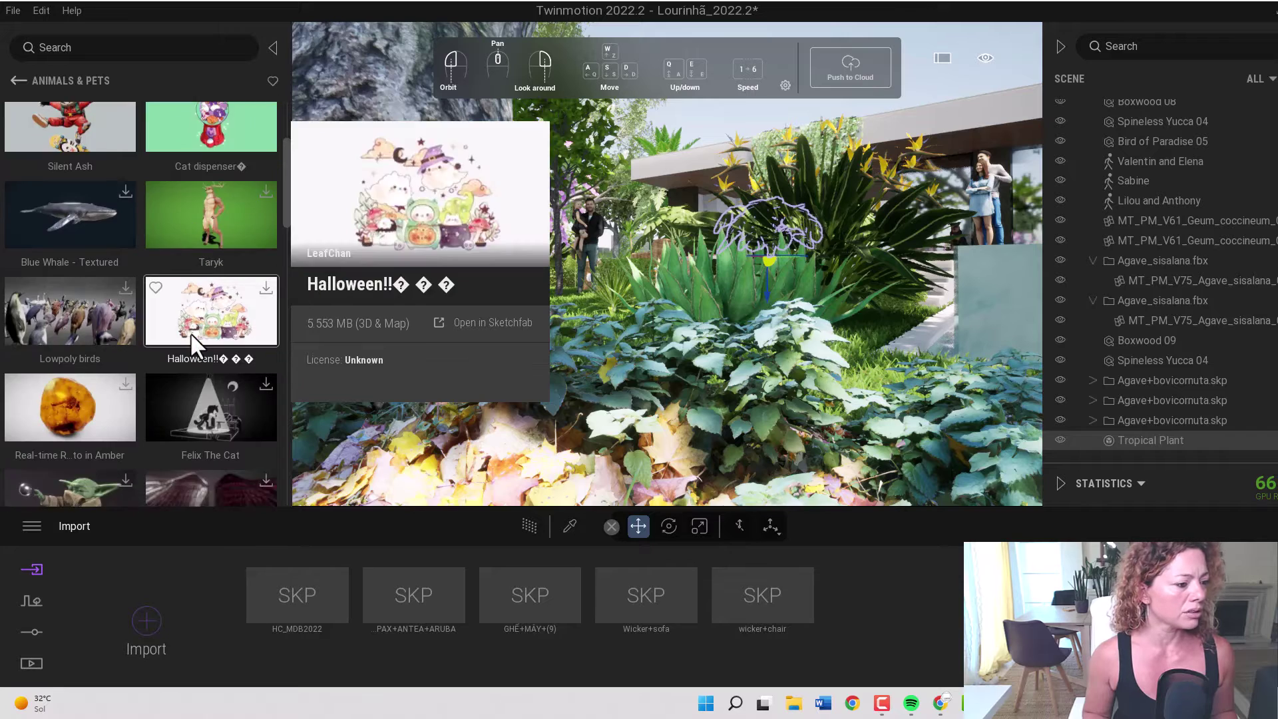
pyautogui.scroll(-3, 187, 328)
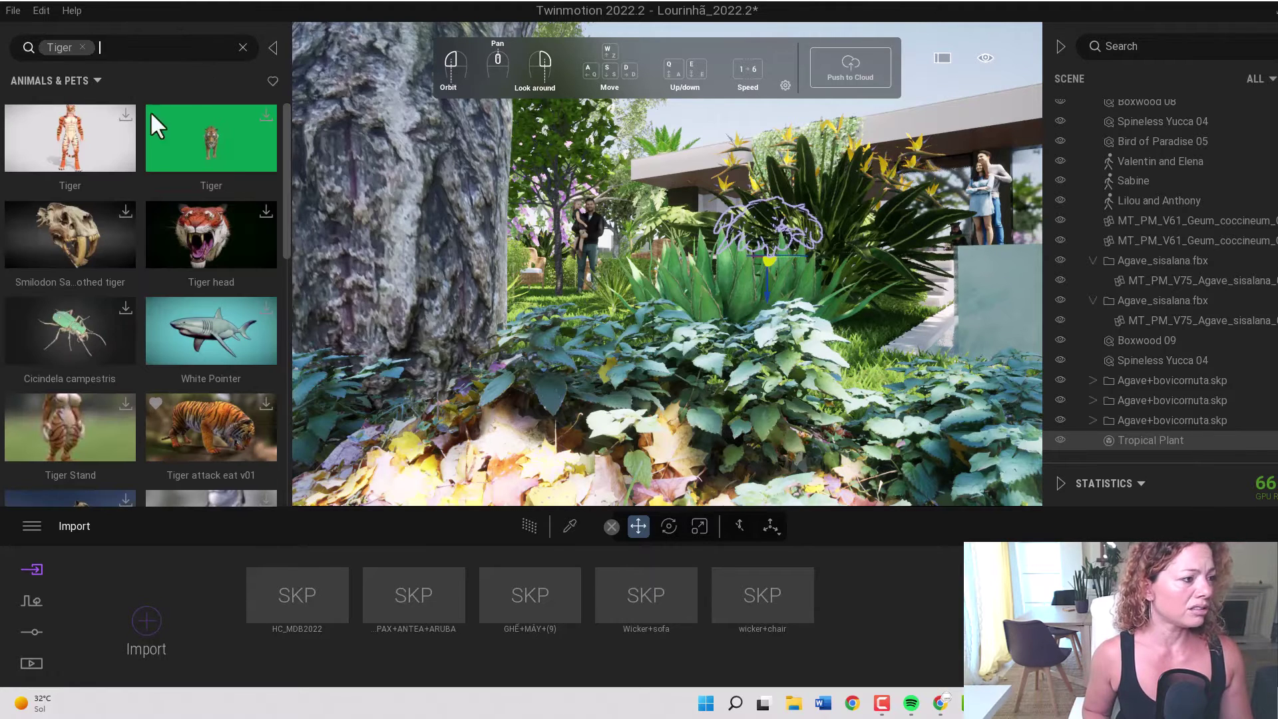
# - Find the Tiger attack eat v01 model and open its page on the Sketchfab website
pyautogui.scroll(-2, 171, 293)
pyautogui.moveTo(237, 320)
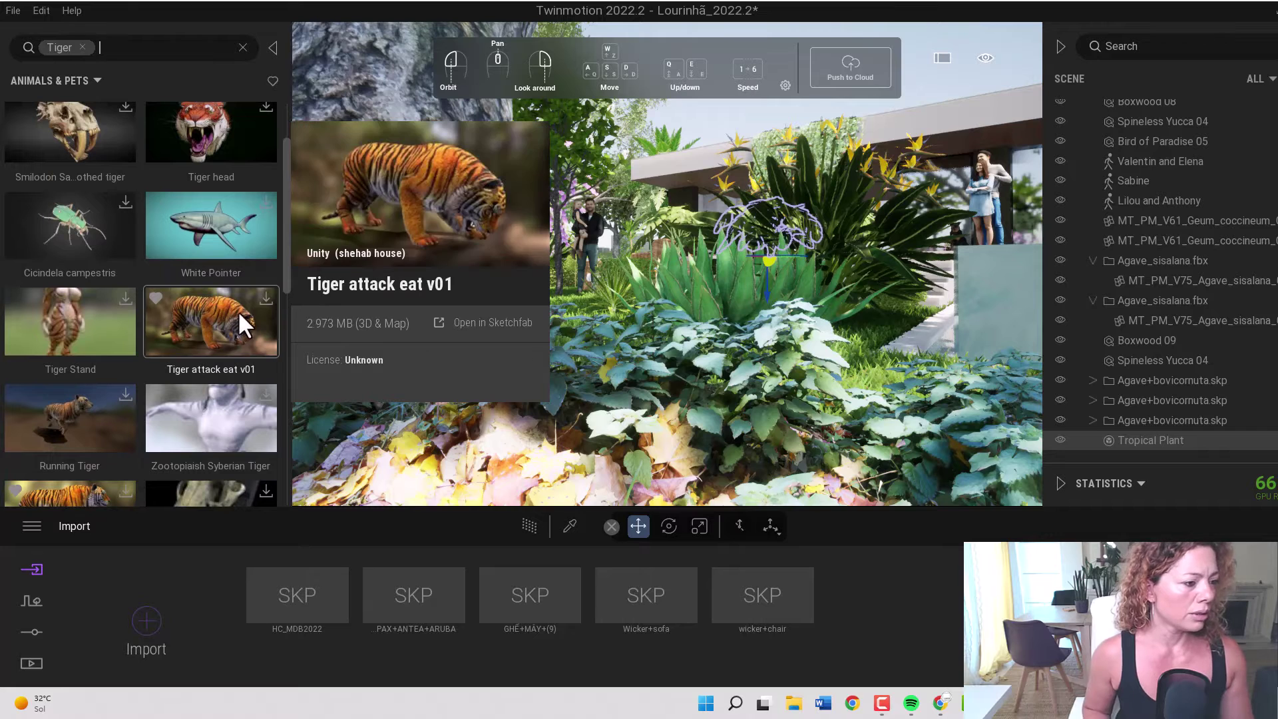
pyautogui.click(502, 322)
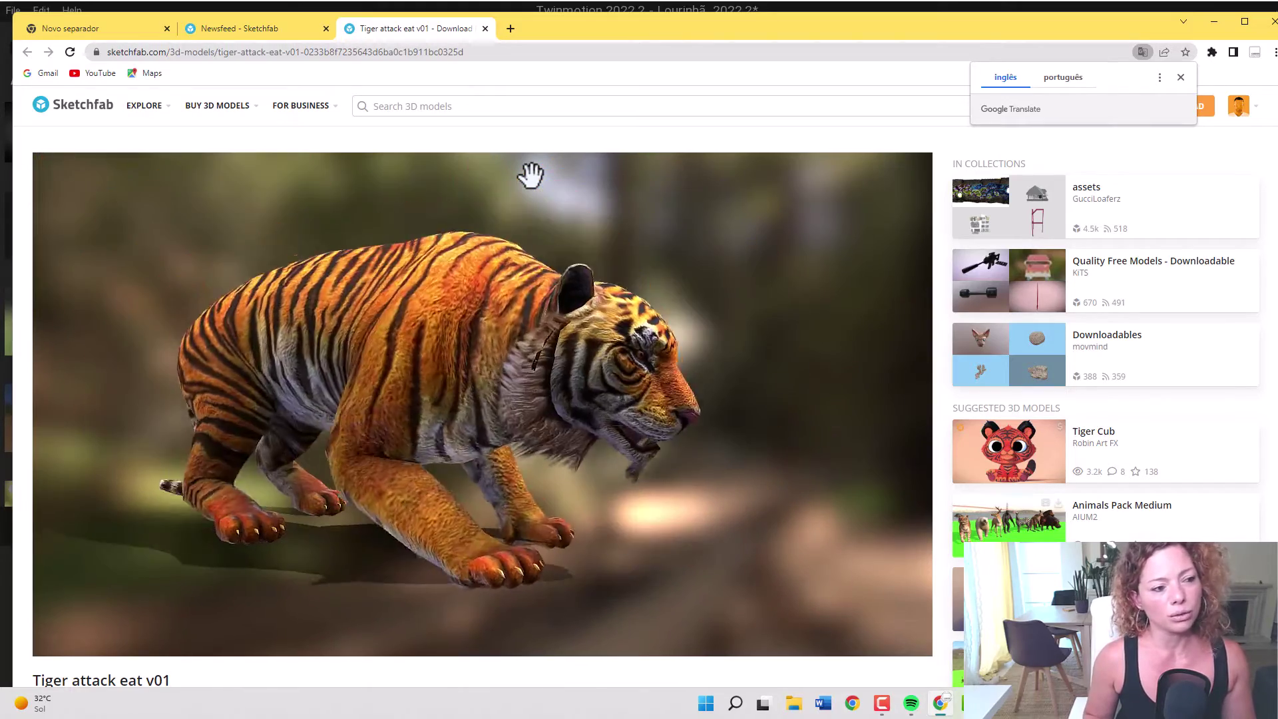
# - View the Tiger attack eat v01 model and its page details, dismissing the browser's translation prompt
pyautogui.scroll(-1, 442, 265)
pyautogui.scroll(-5, 559, 387)
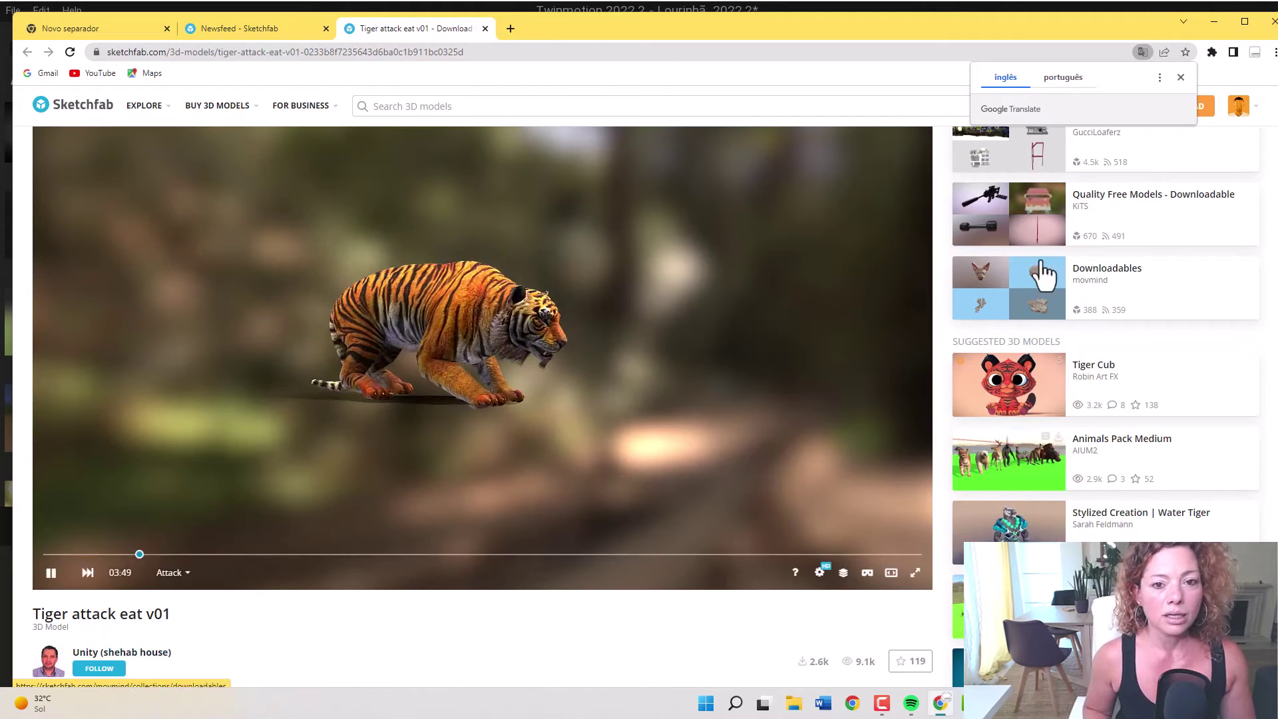
pyautogui.click(1180, 77)
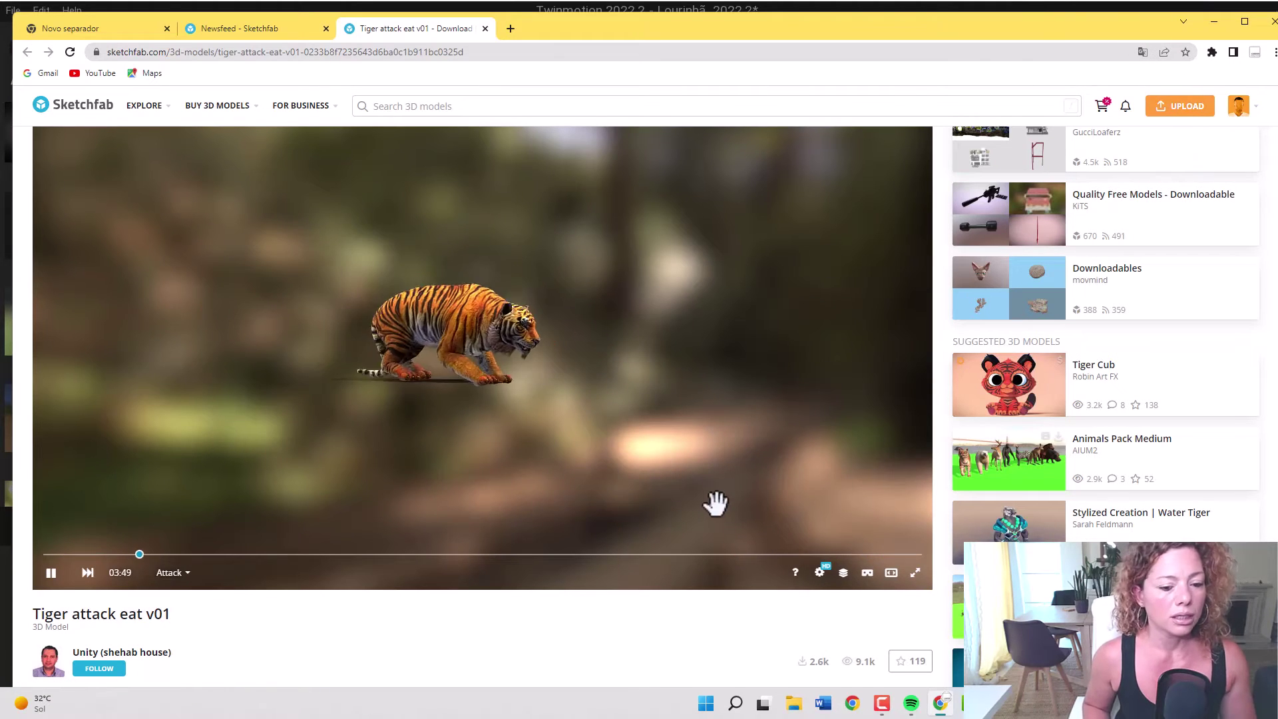
# - Review the tiger model's license, description, tags and comments on its page, along with the site's navigation options
pyautogui.scroll(1, 309, 663)
pyautogui.scroll(-8, 306, 654)
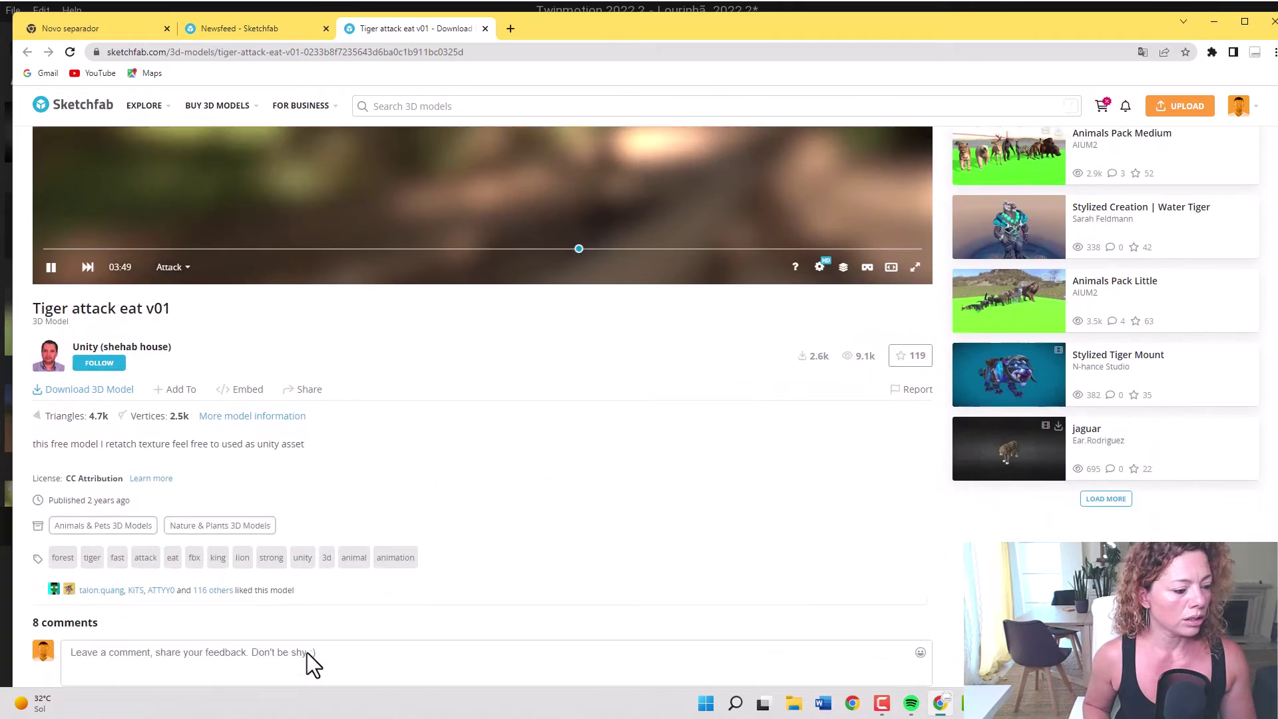
pyautogui.scroll(2, 314, 626)
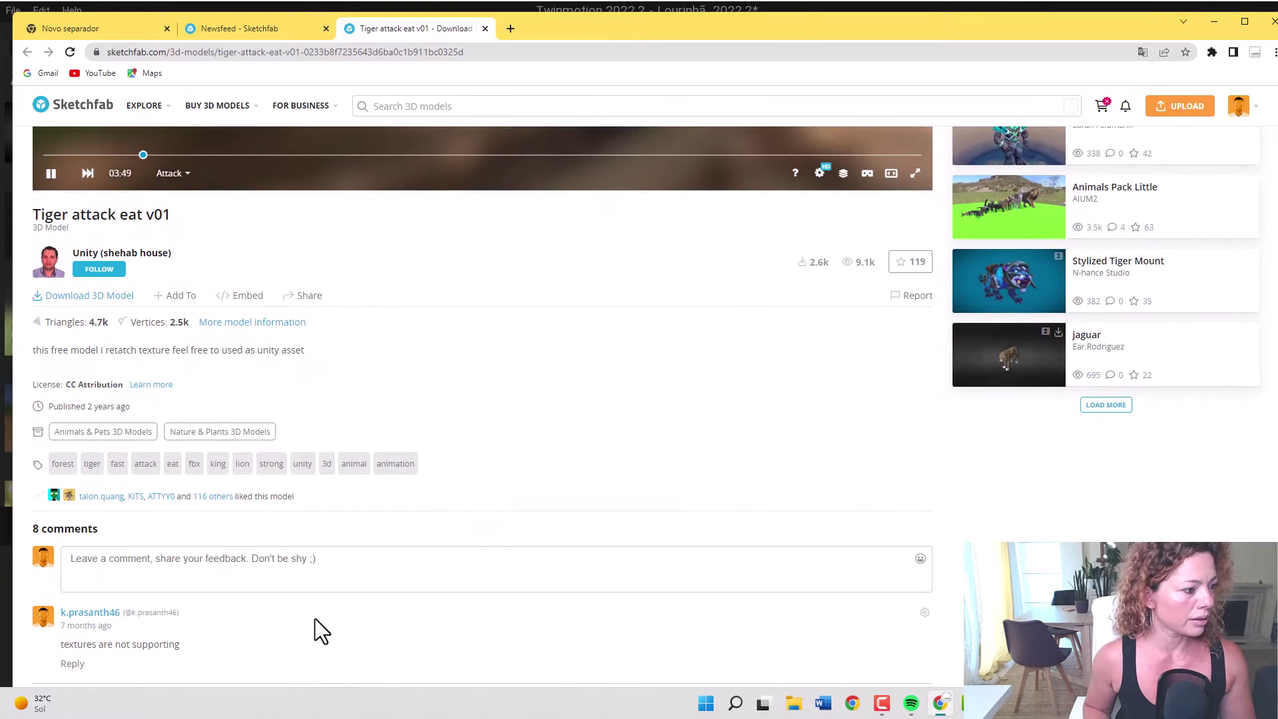
pyautogui.scroll(5, 564, 472)
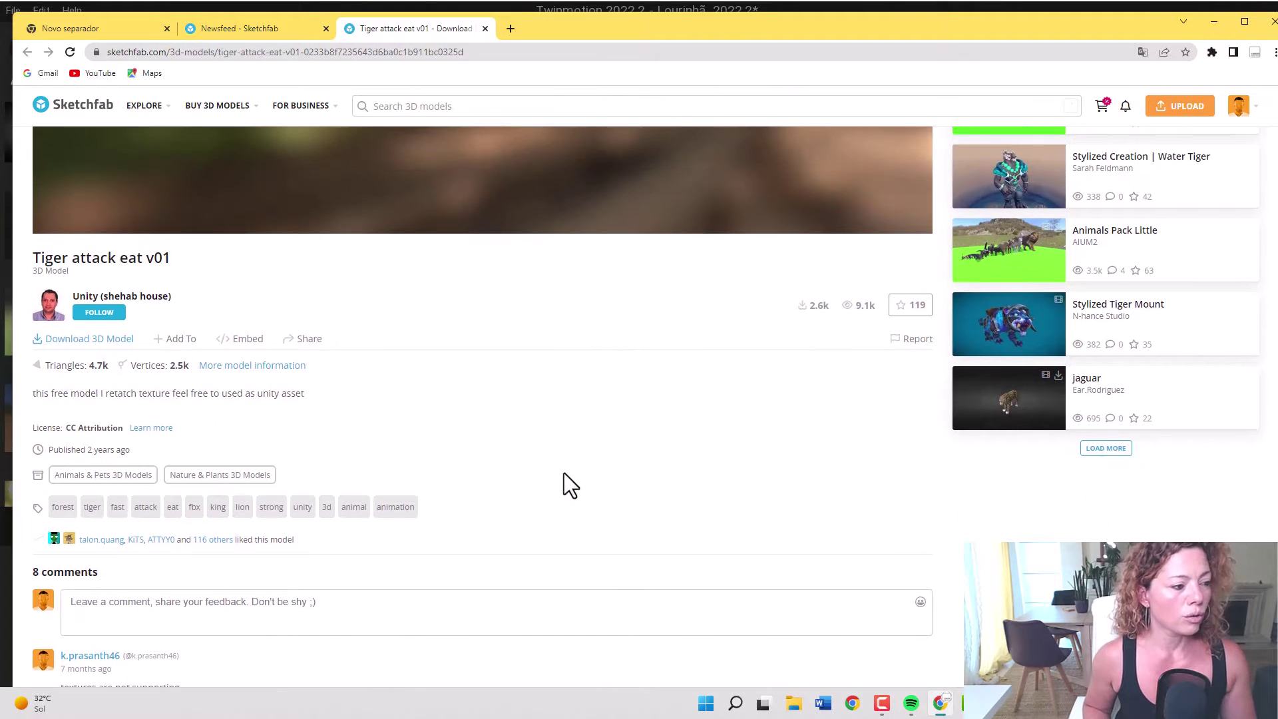
pyautogui.scroll(1, 563, 470)
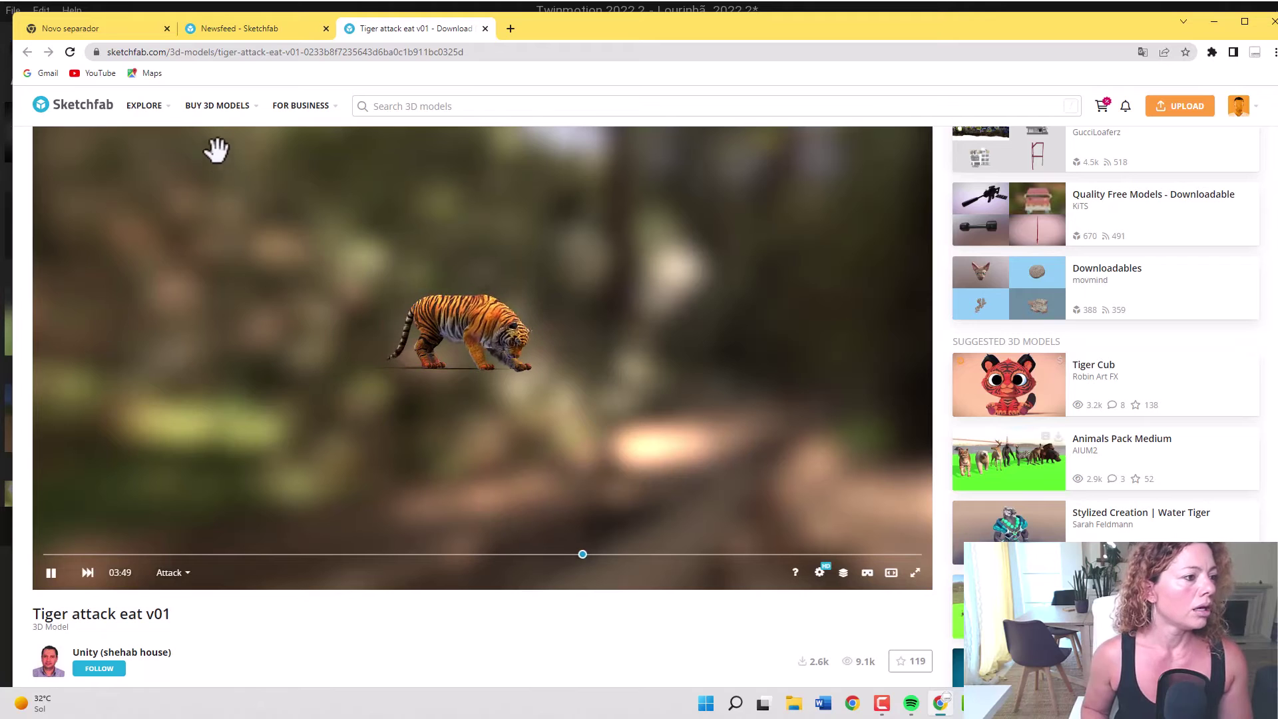
pyautogui.moveTo(229, 119)
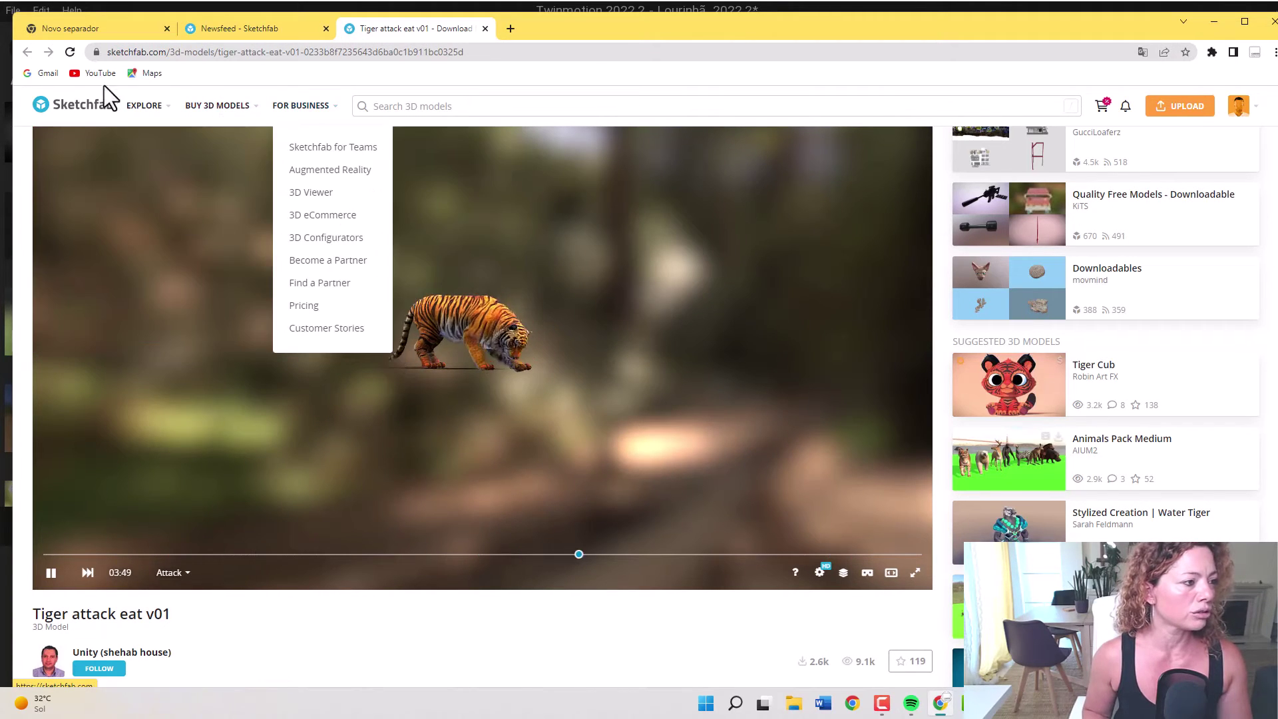
pyautogui.moveTo(181, 137)
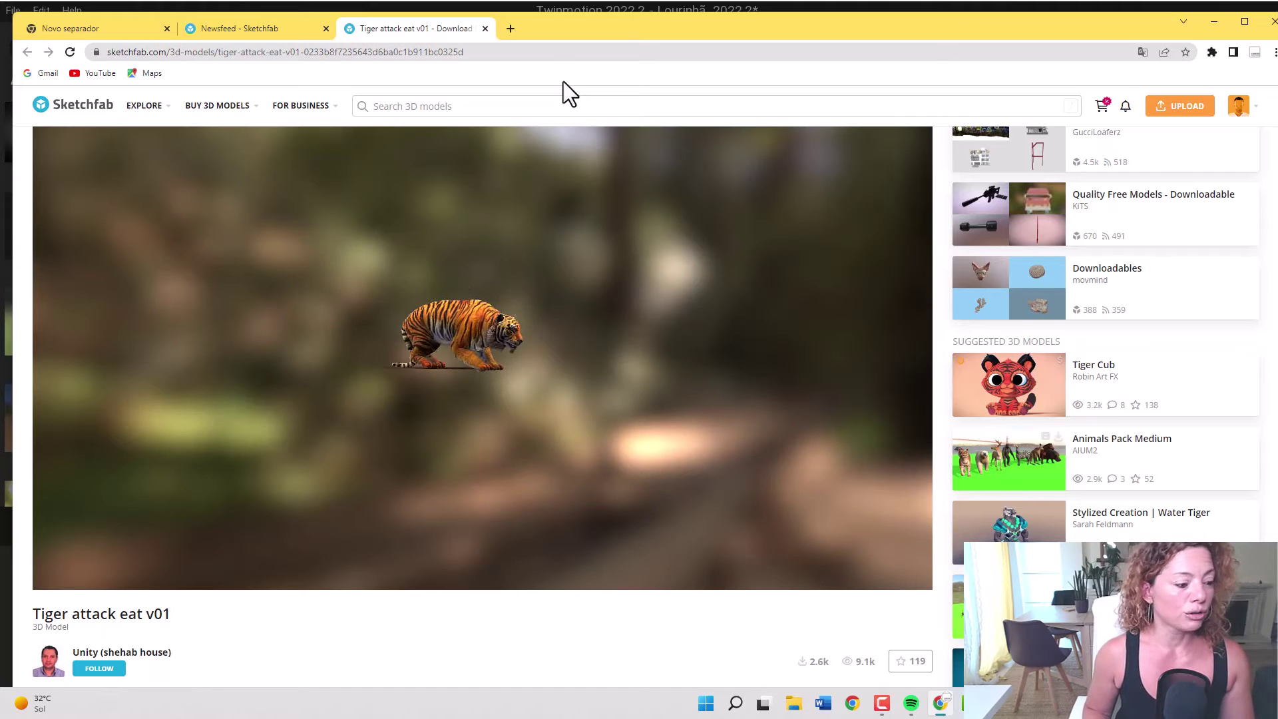
pyautogui.scroll(-6, 257, 652)
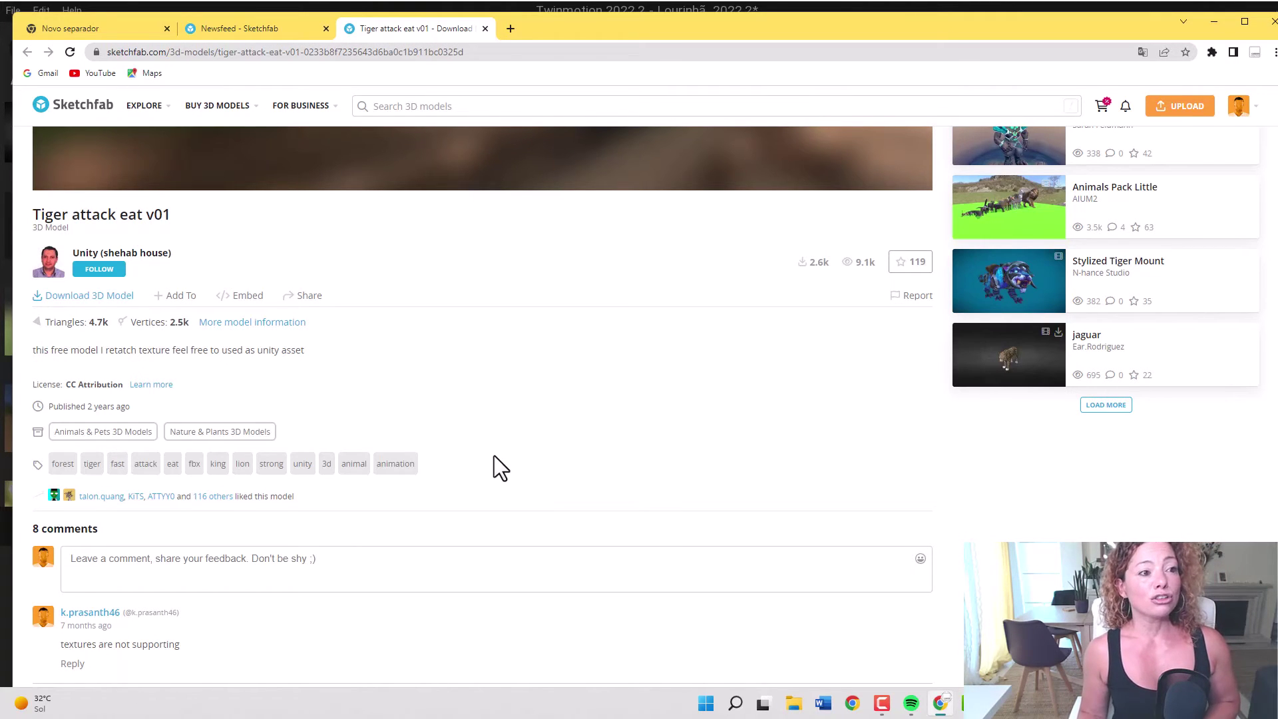
# - Search the web for "twinmotion roadmap" in a new browser tab and open the Twinmotion Public Roadmap's Under consideration page, dismissing the translation prompt
pyautogui.click(511, 29)
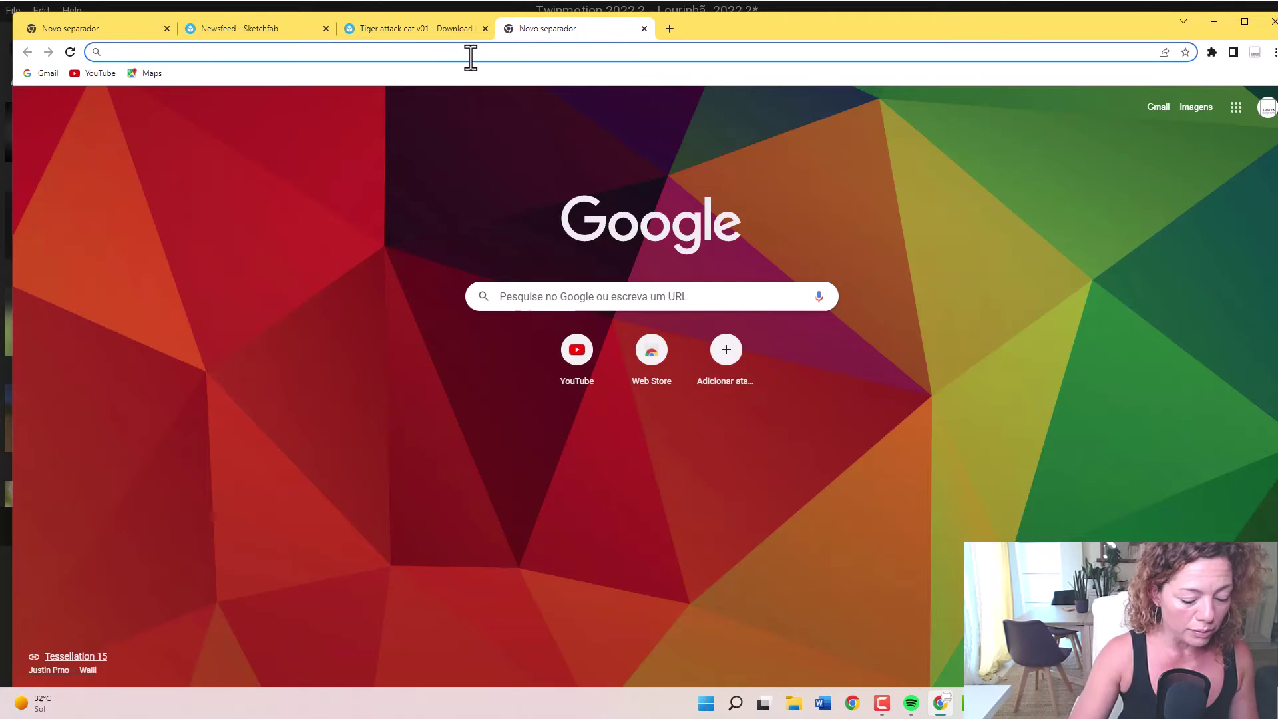
pyautogui.write('twinmo')
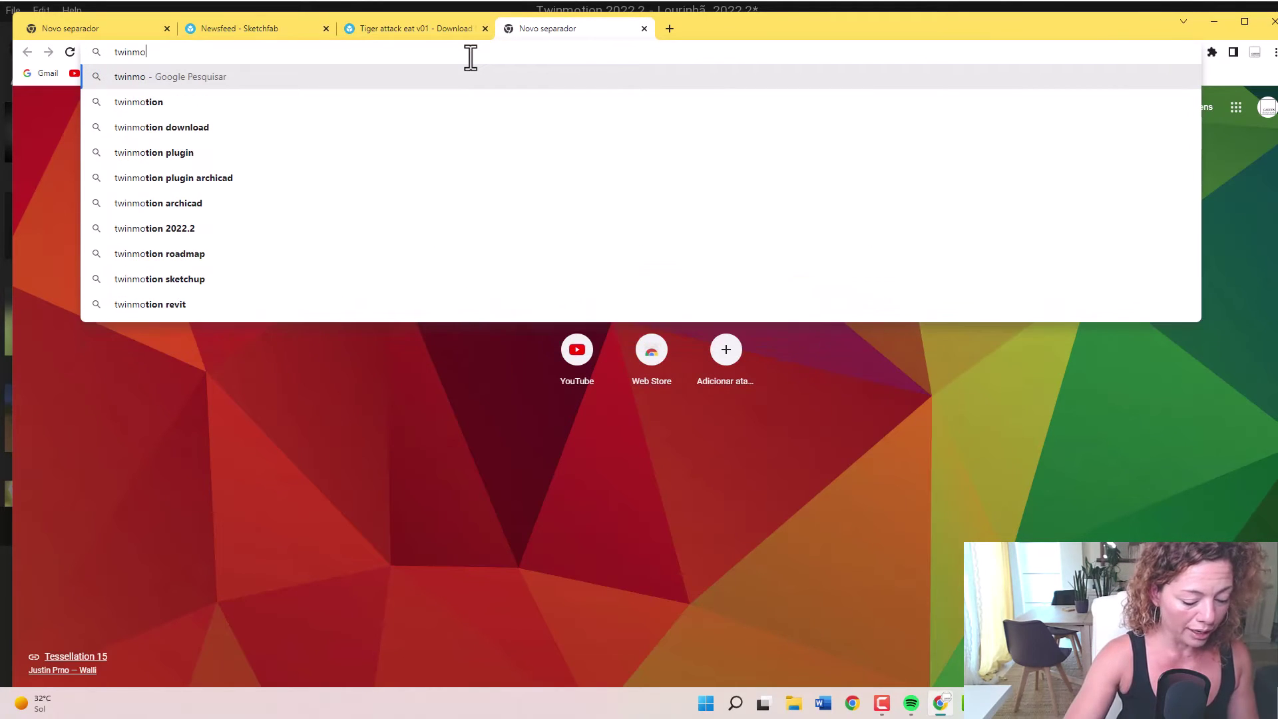
pyautogui.write('tion rod')
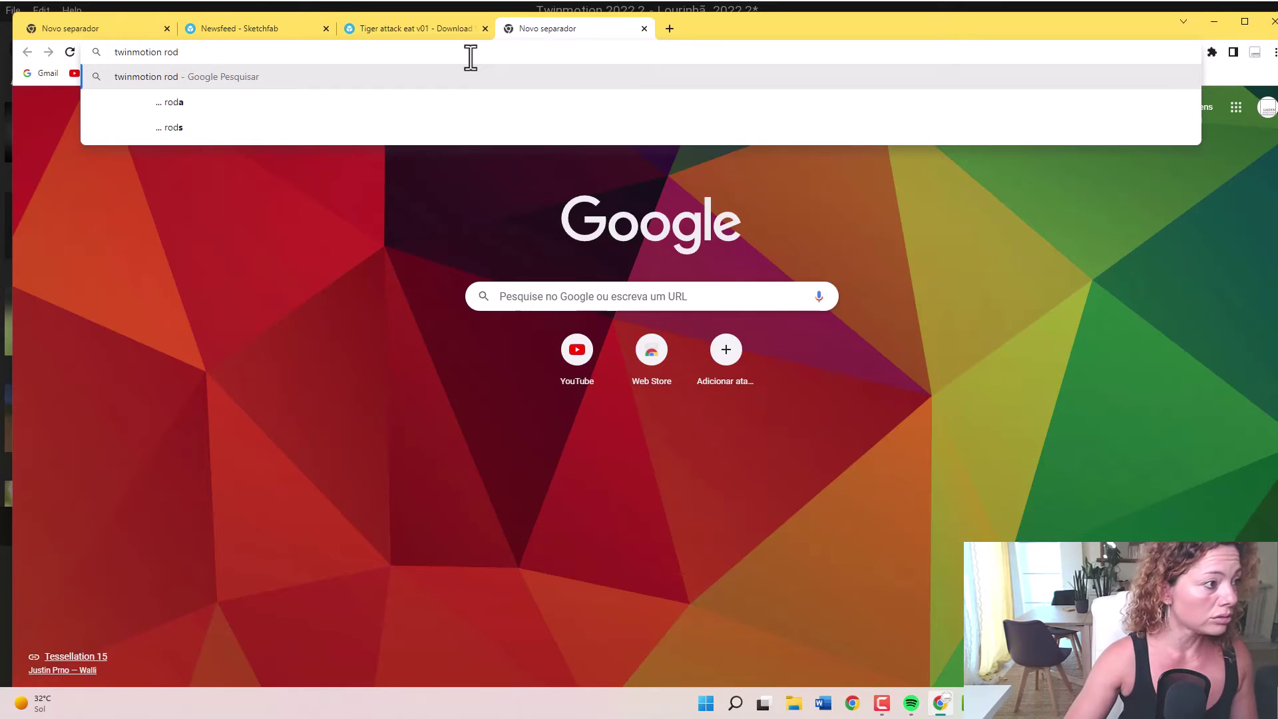
pyautogui.press('BackSpace')
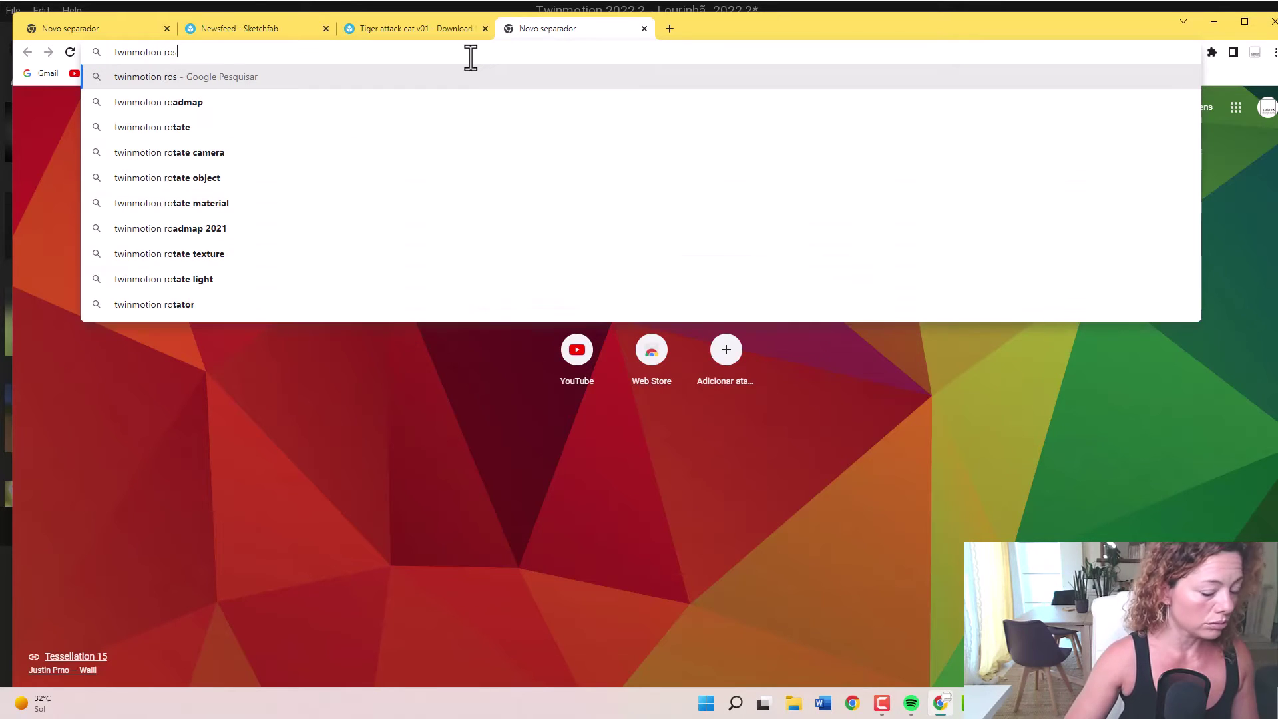
pyautogui.write('d')
pyautogui.press('BackSpace')
pyautogui.press('Down')
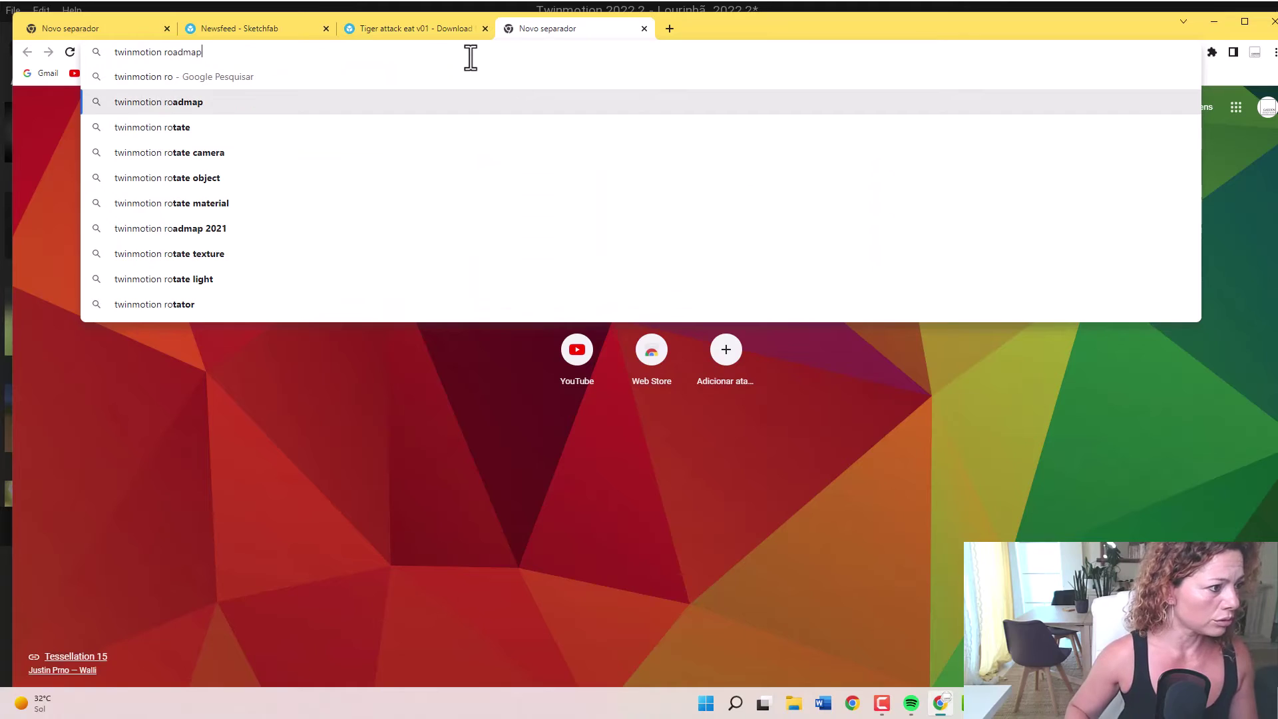
pyautogui.press('Return')
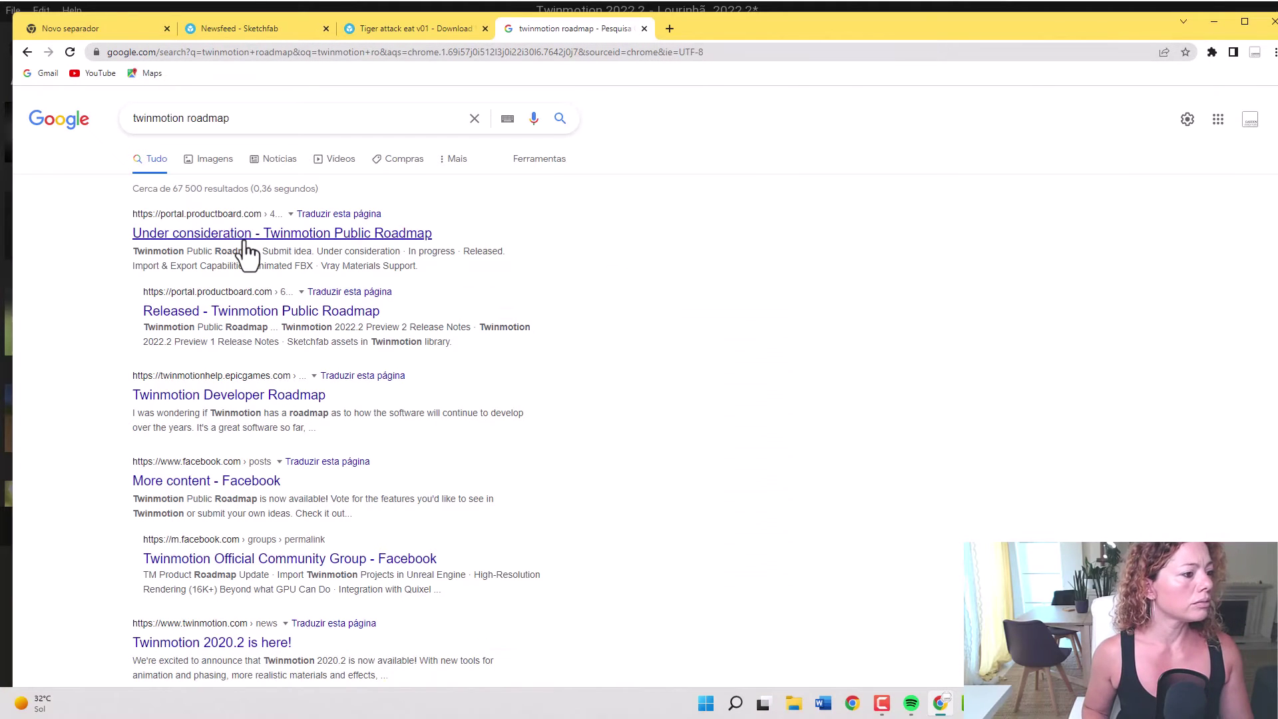
pyautogui.click(238, 239)
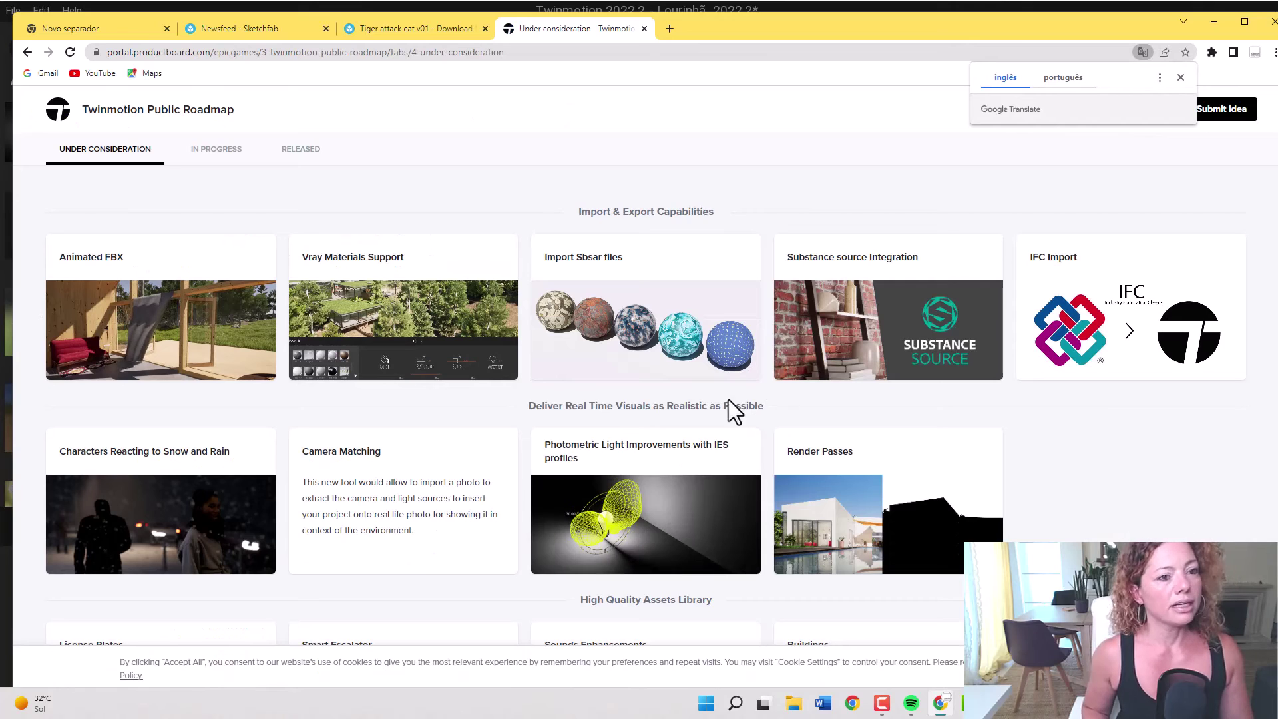
pyautogui.click(1181, 78)
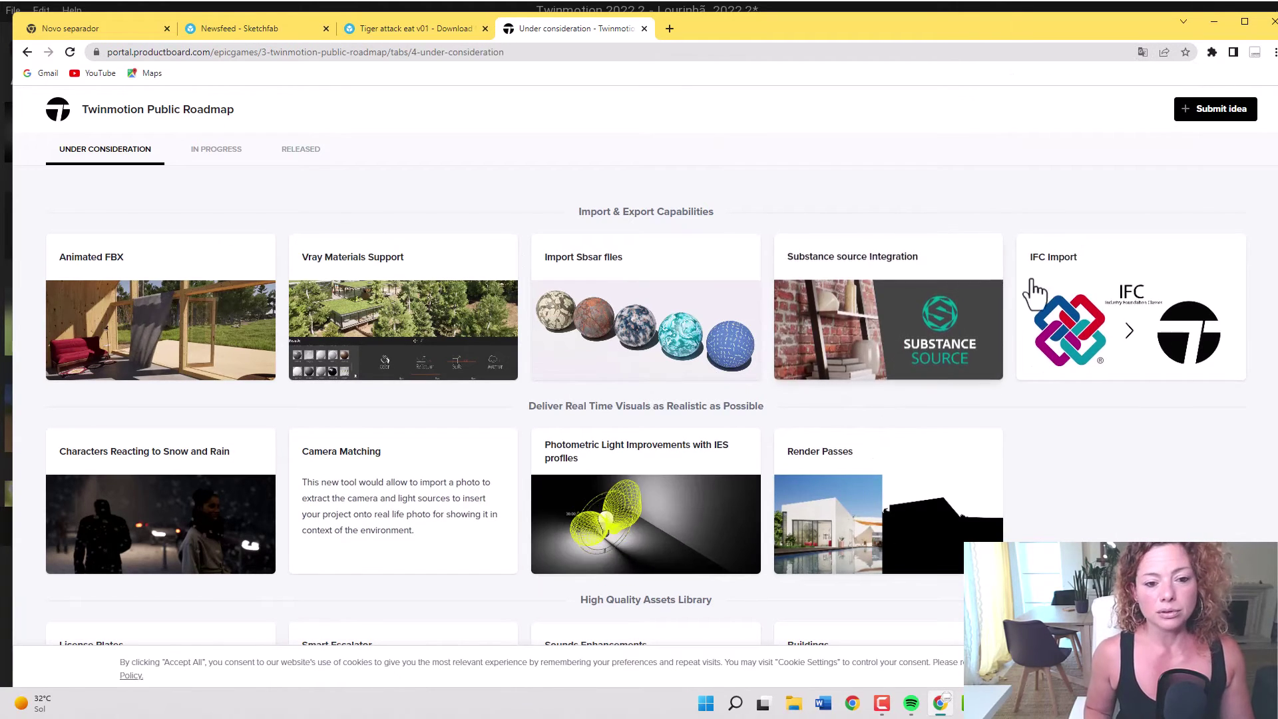
# - Browse the roadmap's In progress features and read the details of the Twinmotion to Sketchfab card
pyautogui.click(225, 151)
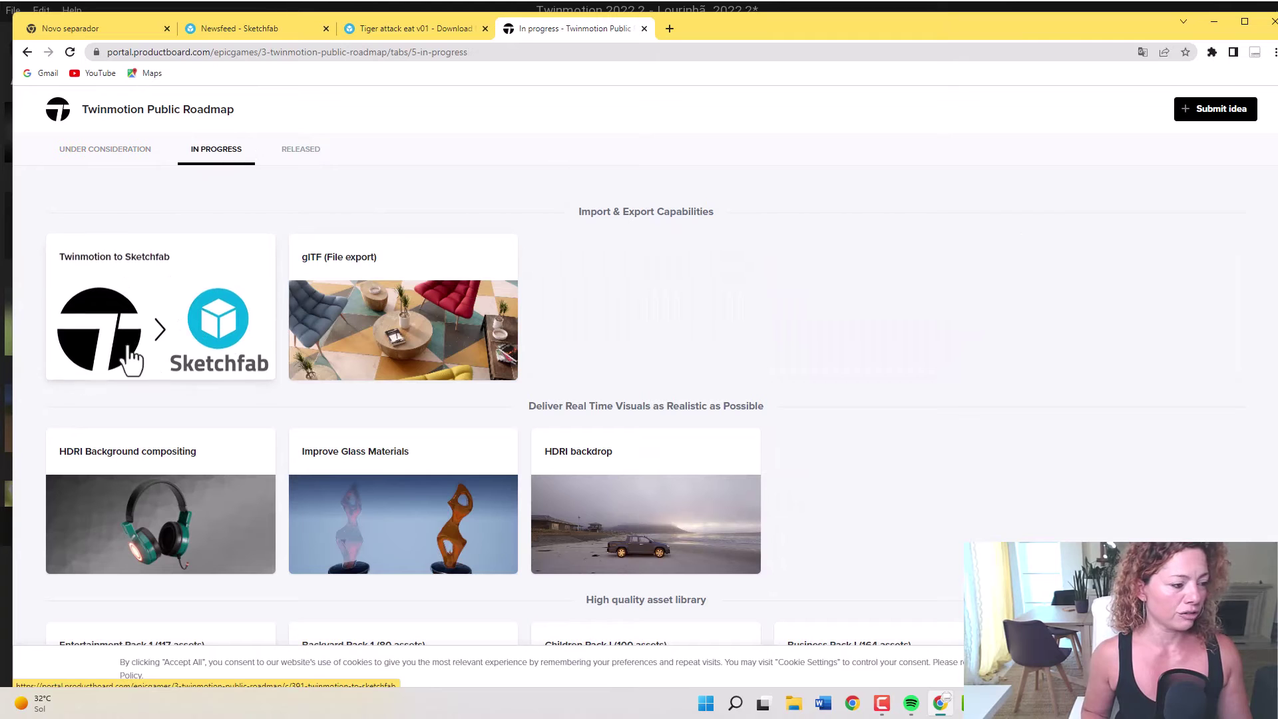
pyautogui.scroll(-1, 615, 314)
pyautogui.scroll(-2, 128, 356)
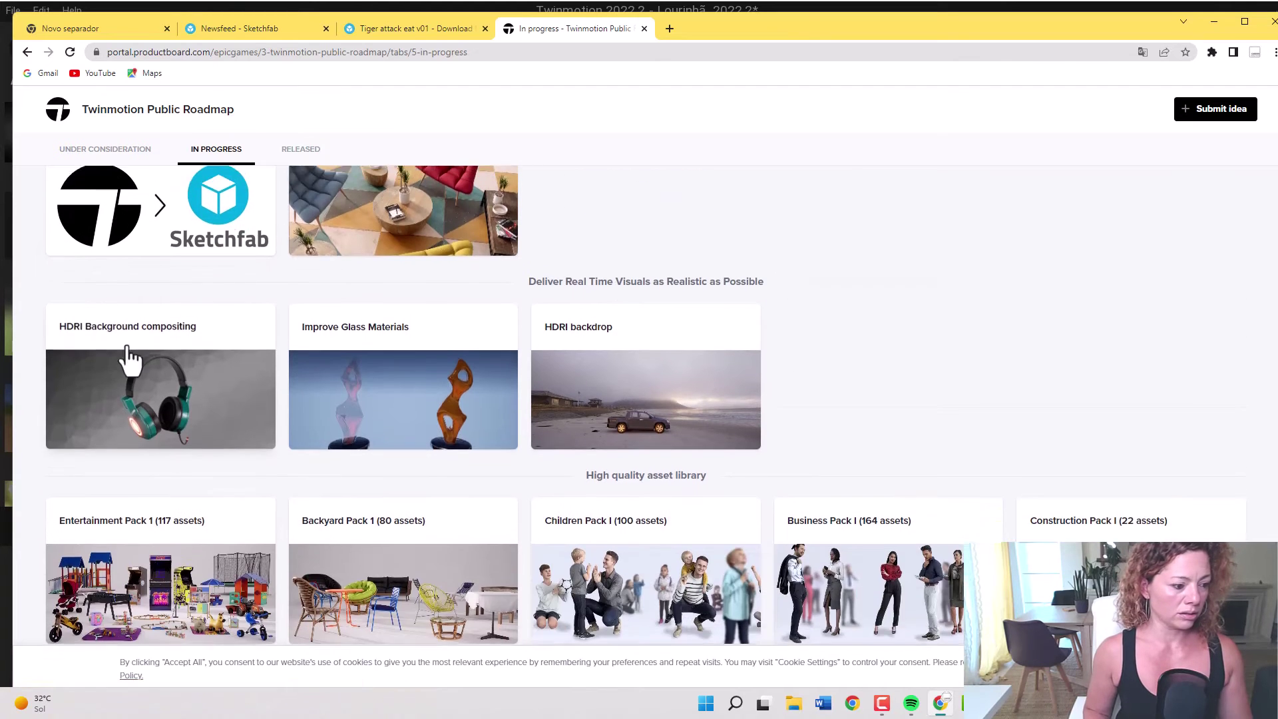
pyautogui.scroll(2, 179, 305)
pyautogui.click(175, 303)
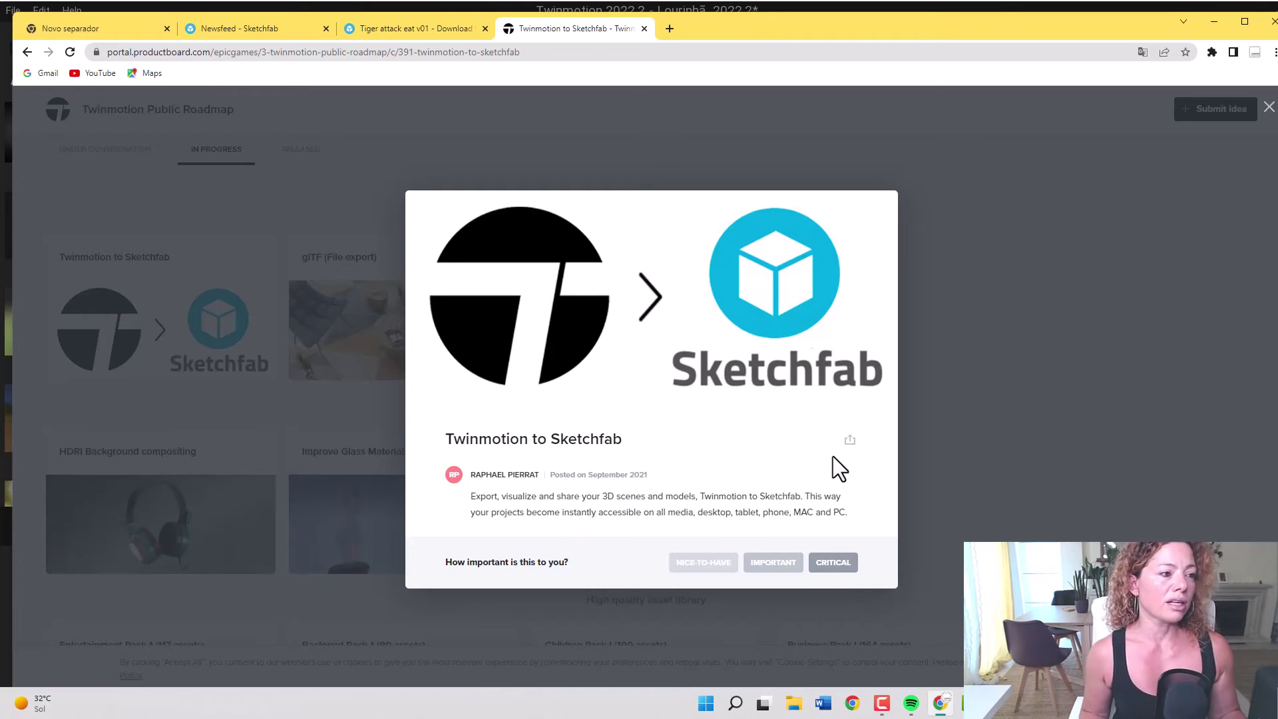
pyautogui.click(1065, 336)
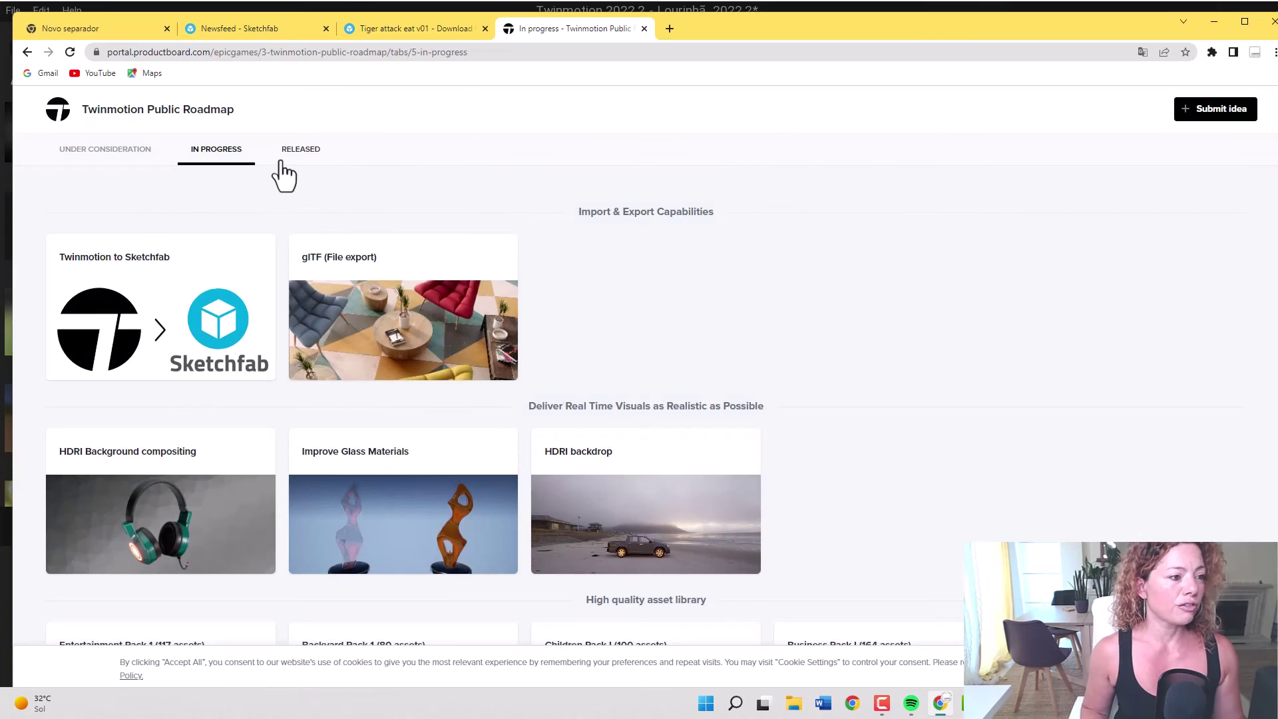
# - Look through the roadmap's Released features and open the details of the Sketchfab assets in Twinmotion library card
pyautogui.click(280, 162)
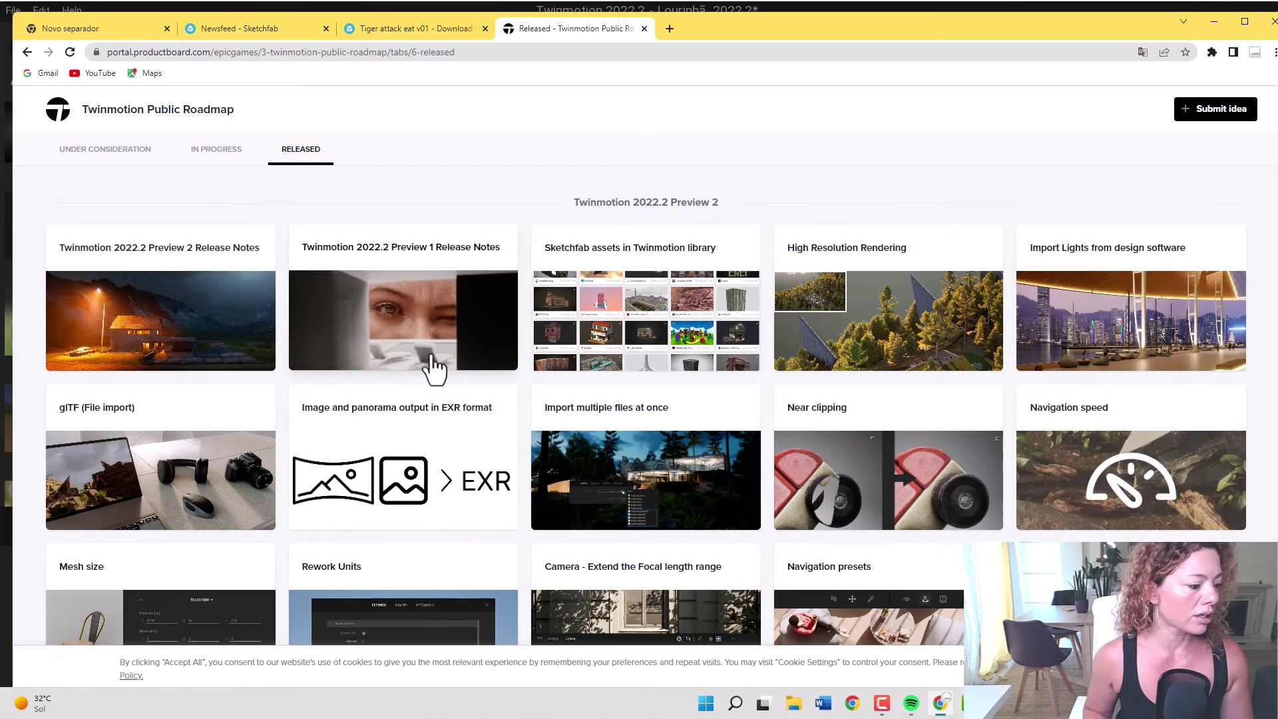
pyautogui.scroll(-10, 433, 365)
pyautogui.scroll(-6, 649, 420)
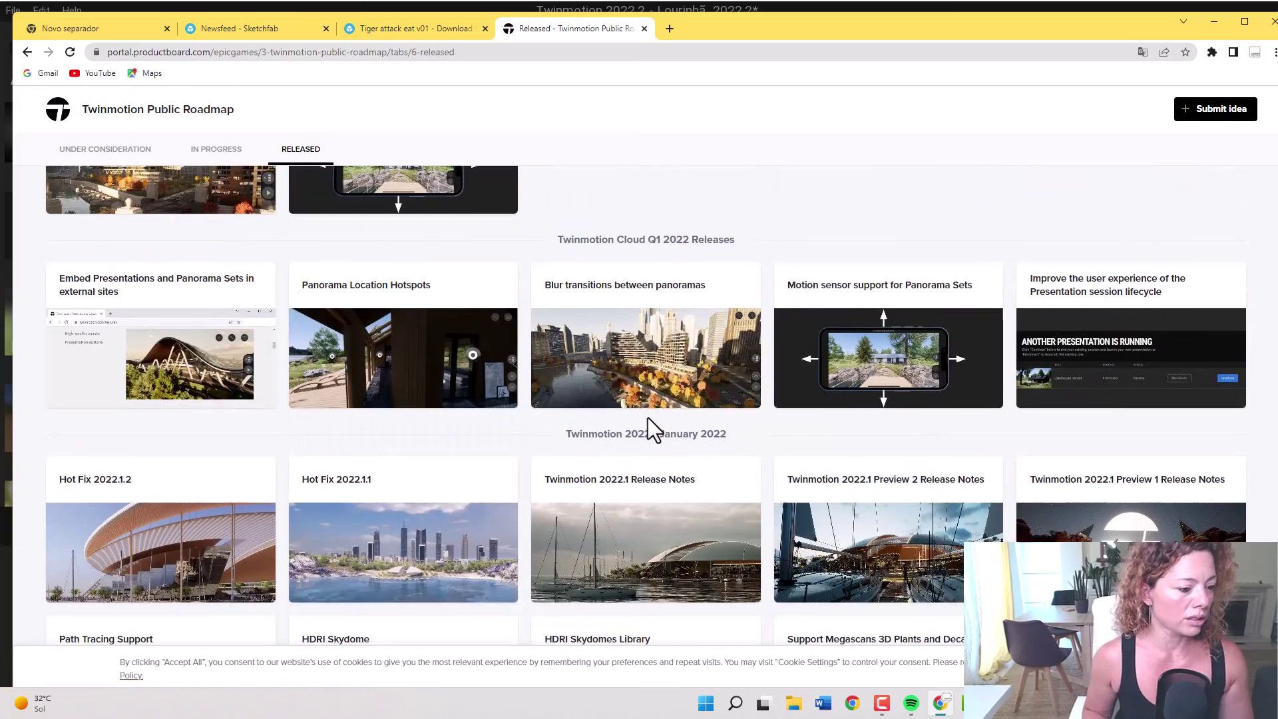
pyautogui.scroll(-4, 647, 417)
pyautogui.scroll(-4, 643, 410)
pyautogui.scroll(20, 639, 402)
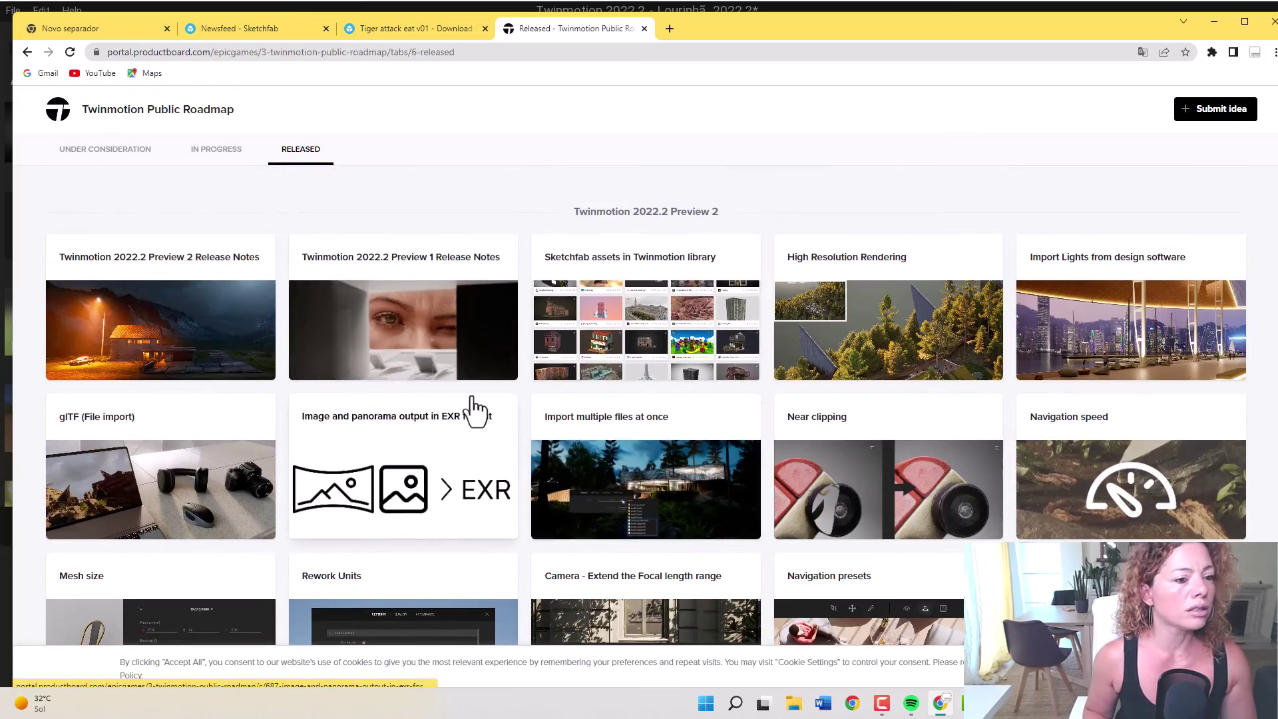
pyautogui.click(643, 306)
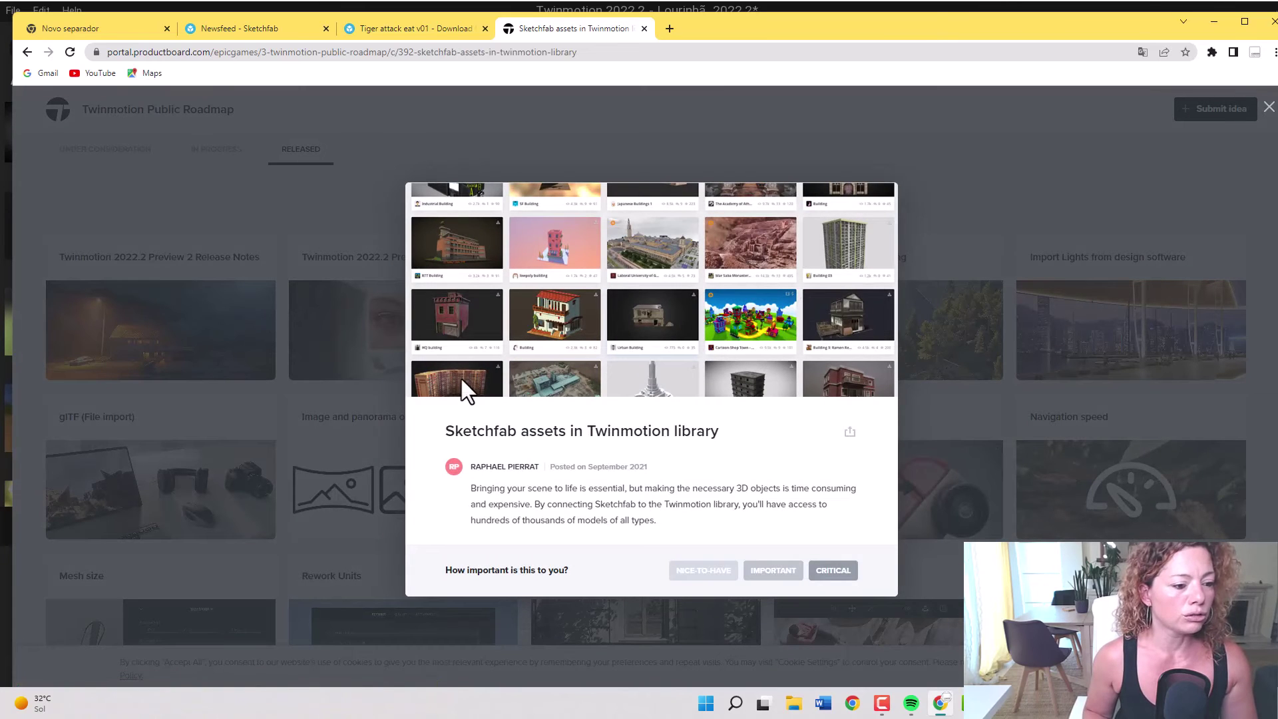